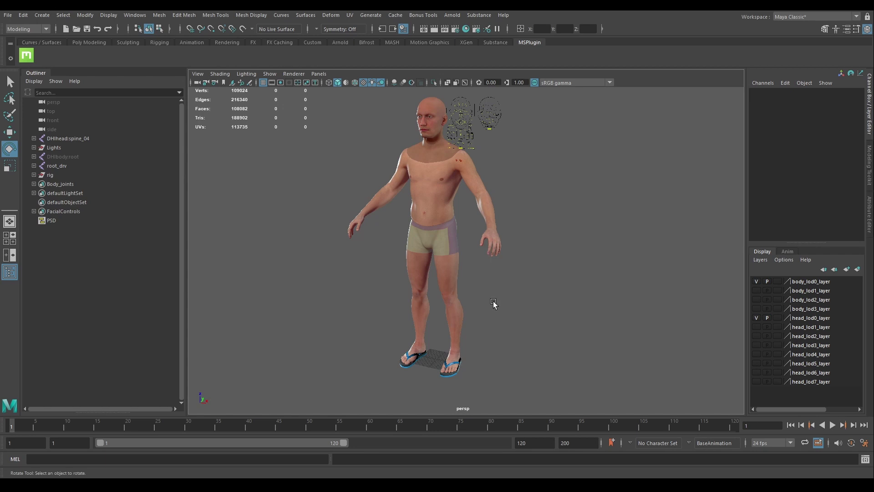
# Show joints in the viewport, select the root_drv skeleton and expand its joint hierarchy in the Outliner
pyautogui.press('q')
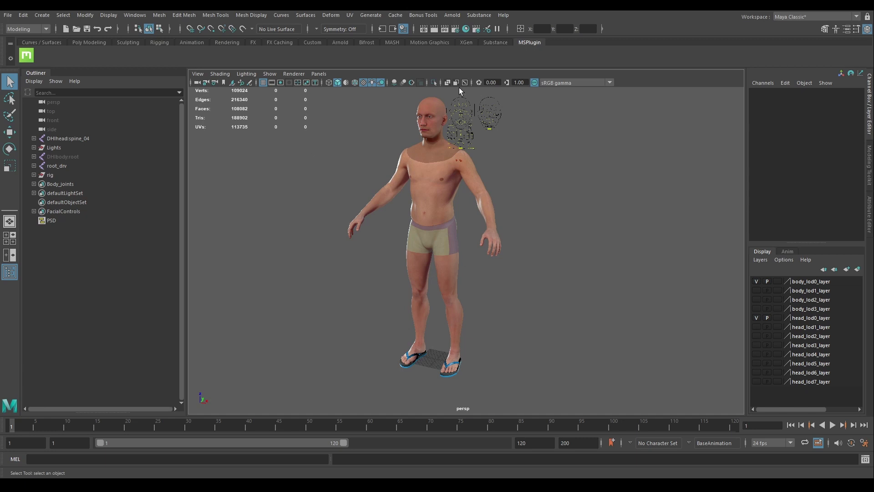
pyautogui.click(270, 74)
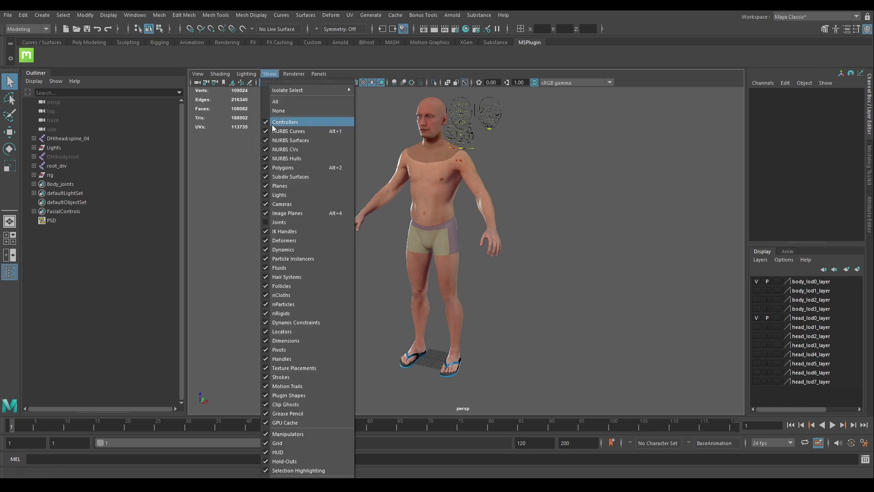
pyautogui.click(279, 222)
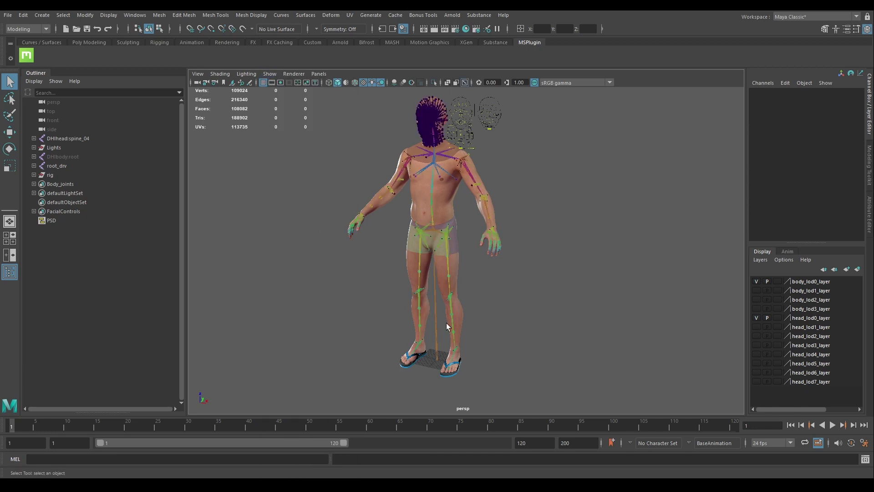
pyautogui.click(56, 166)
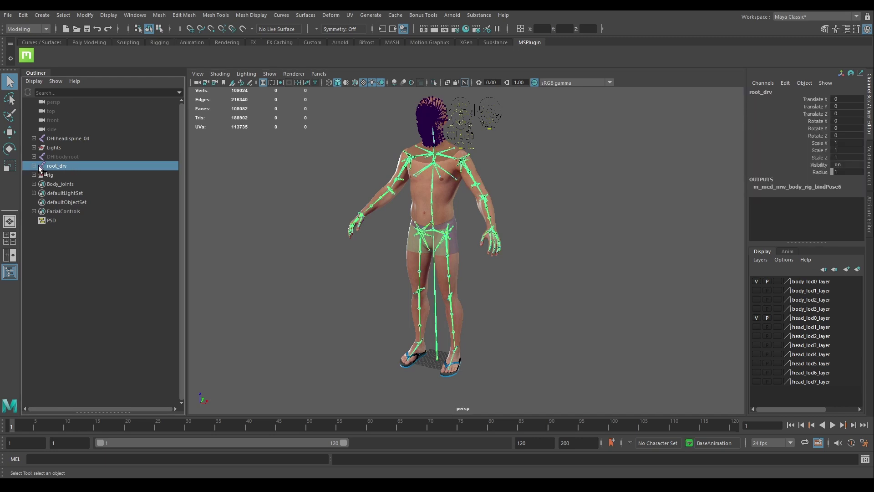
pyautogui.click(34, 166)
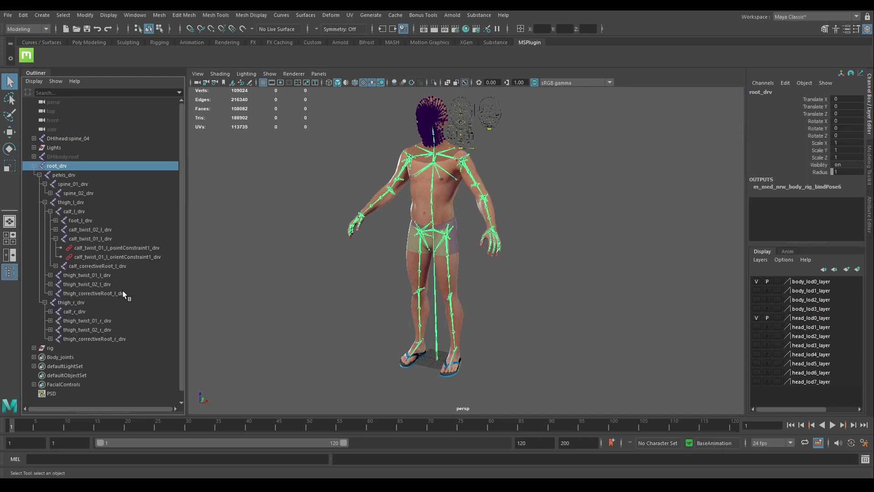
# Unhide the DHIbody:root skeleton and expand its joint hierarchy in the Outliner
pyautogui.click(67, 157)
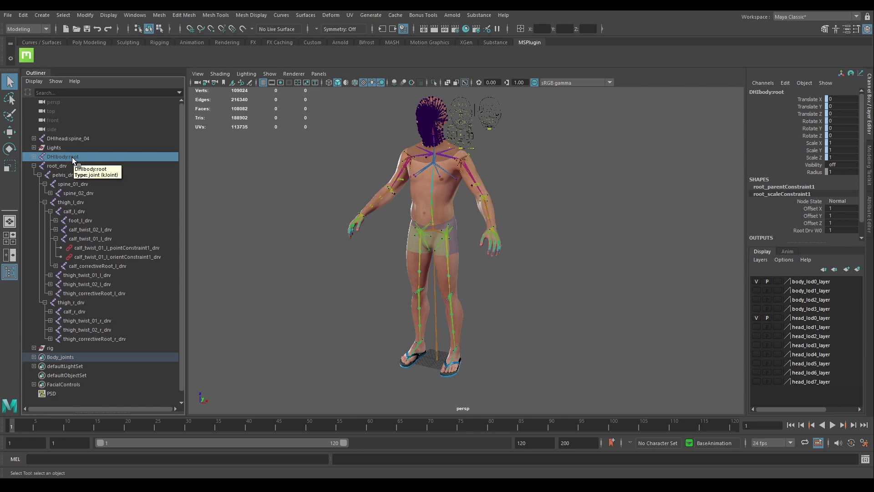
pyautogui.press('h')
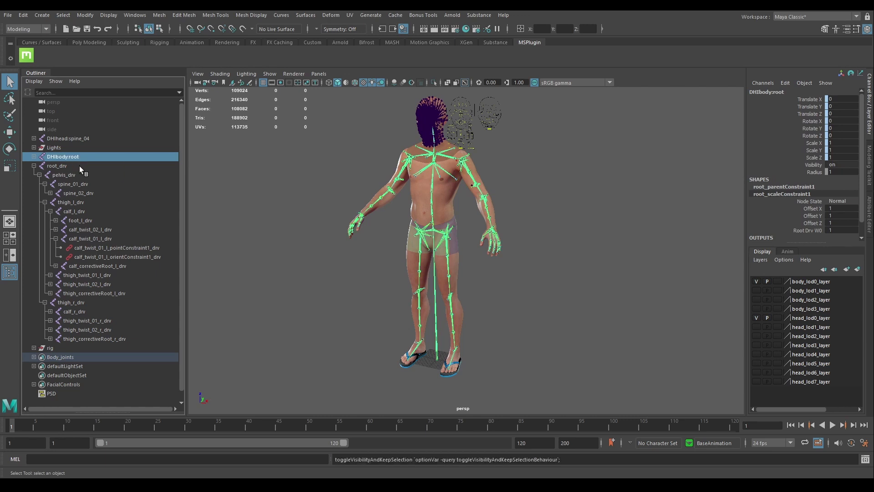
pyautogui.click(34, 157)
pyautogui.click(39, 166)
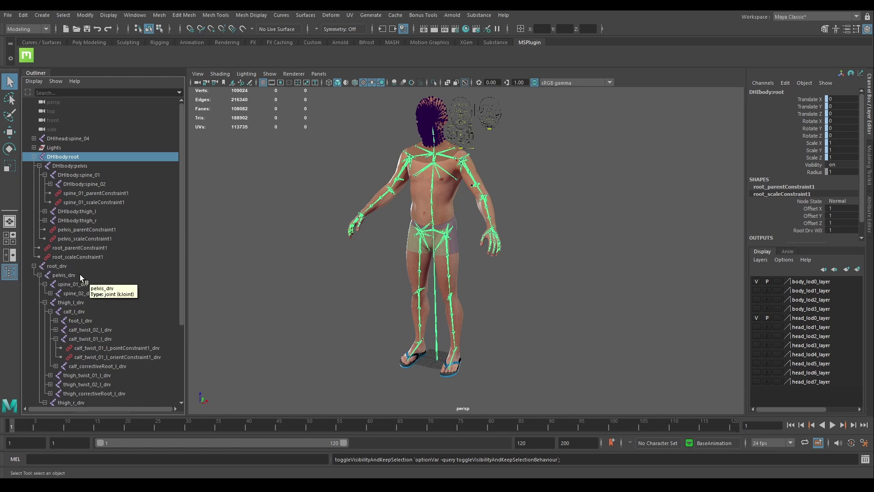
# Compare the root_drv and DHIbody:root skeletons by selecting each in turn, and collapse both hierarchies
pyautogui.click(64, 265)
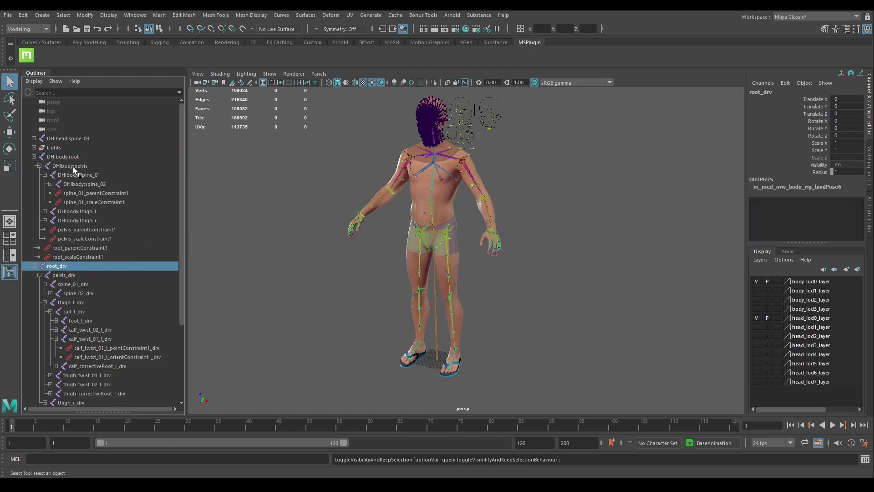
pyautogui.press('Left')
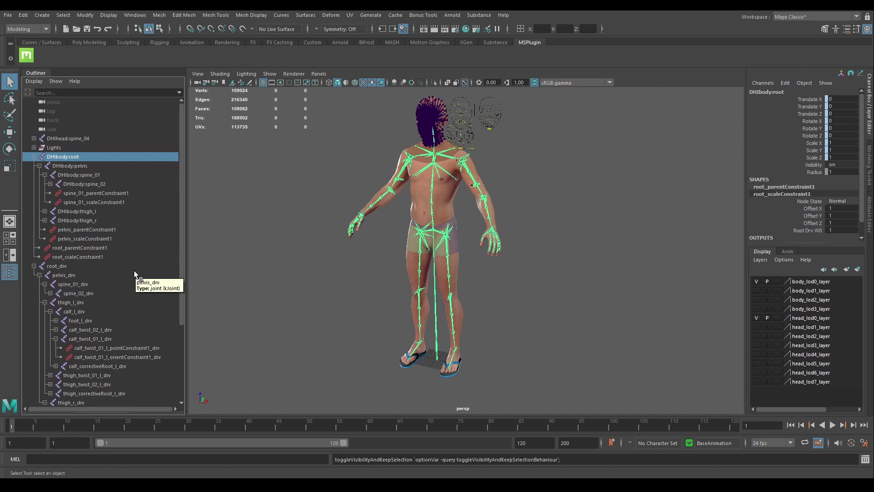
pyautogui.click(34, 266)
pyautogui.click(34, 156)
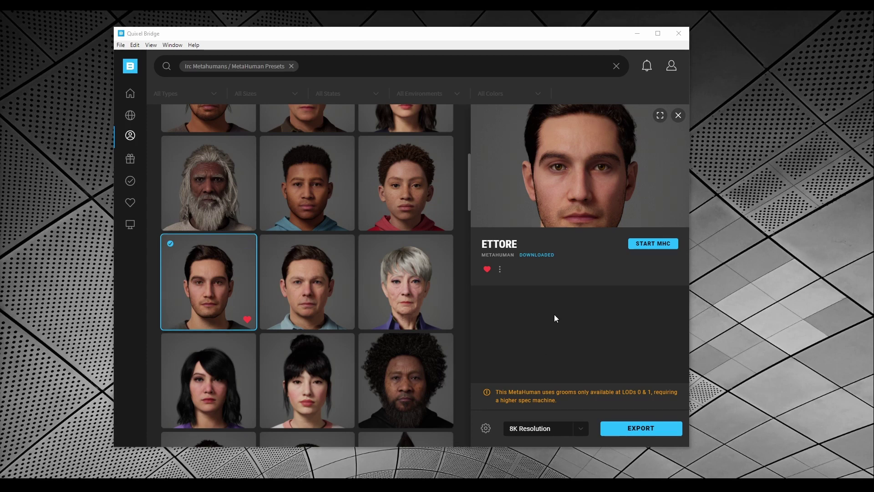
# In Quixel Bridge, go to the Ettore MetaHuman's files and open 8k/asset_ue_source/MetaHumans/Ettore/SourceAssets
pyautogui.click(501, 271)
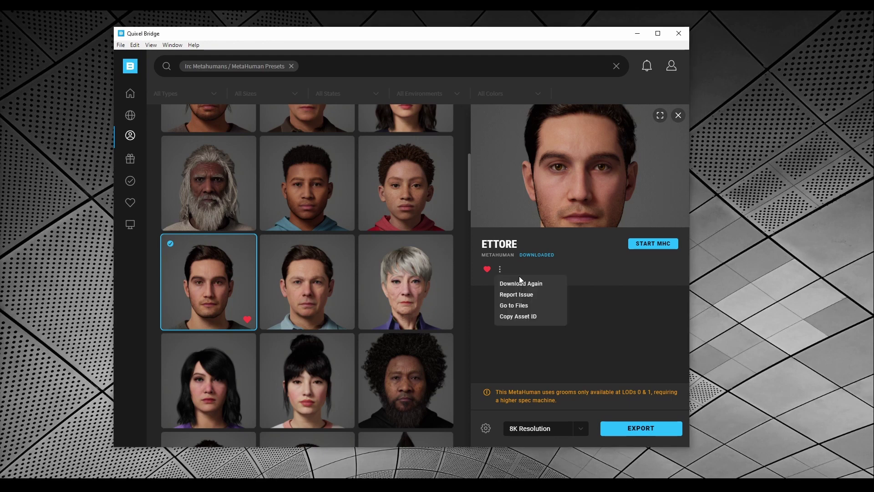
pyautogui.click(525, 310)
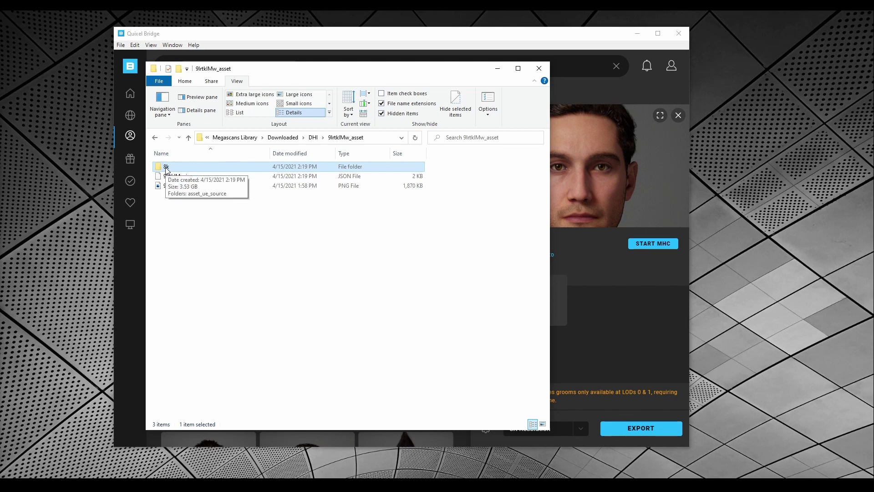
pyautogui.click(188, 197)
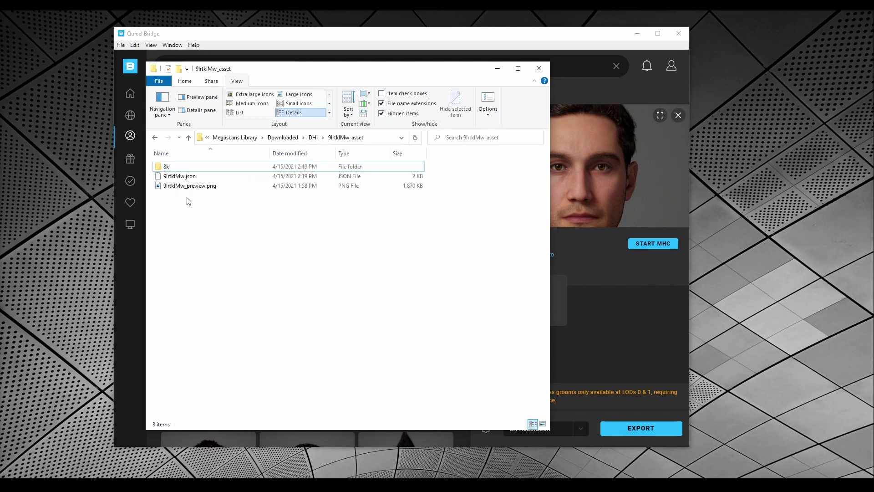
pyautogui.doubleClick(166, 167)
pyautogui.doubleClick(177, 167)
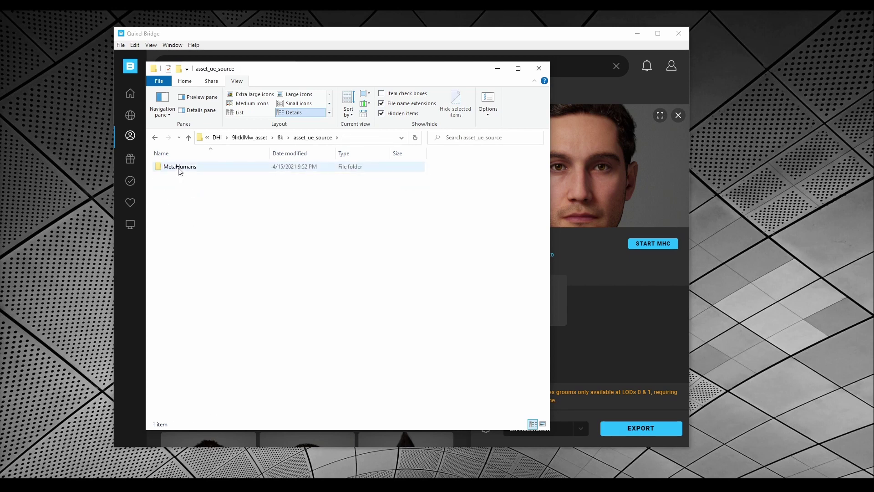
pyautogui.doubleClick(177, 167)
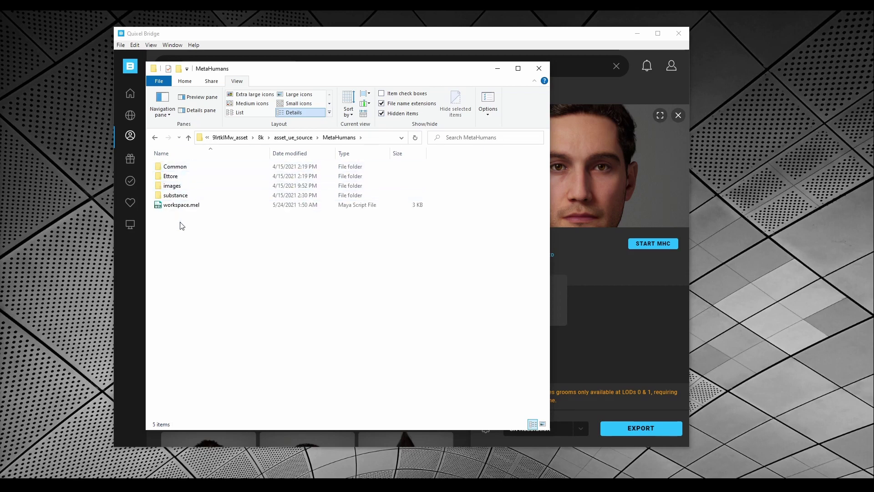
pyautogui.doubleClick(171, 177)
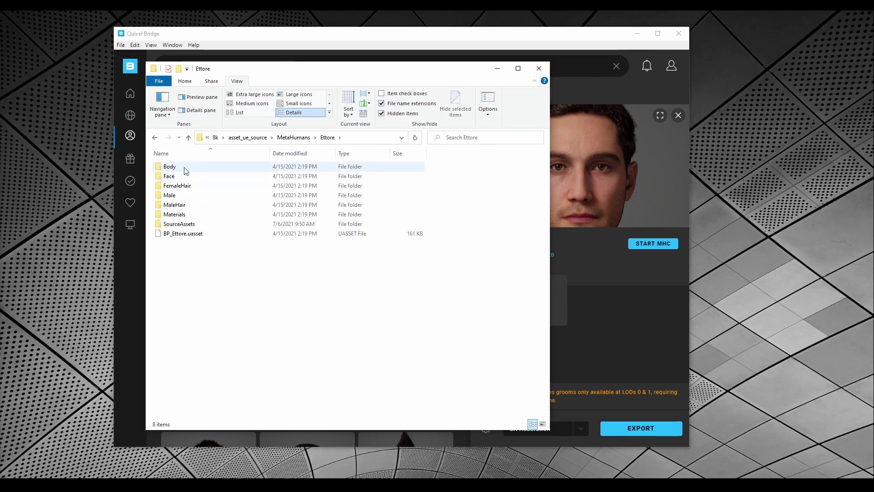
pyautogui.doubleClick(191, 225)
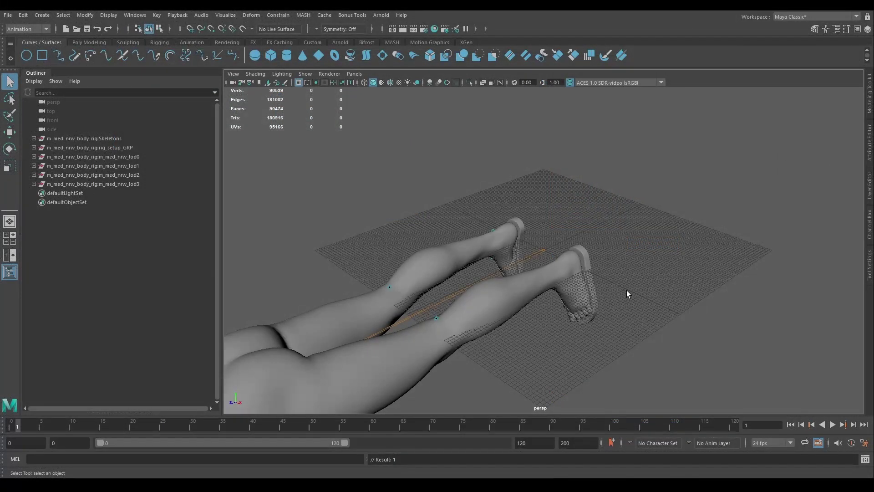
# In Maya, examine which skeletons the m_med_nrw_body_rig:Skeletons group contains, and collapse it again
pyautogui.scroll(-6, 626, 289)
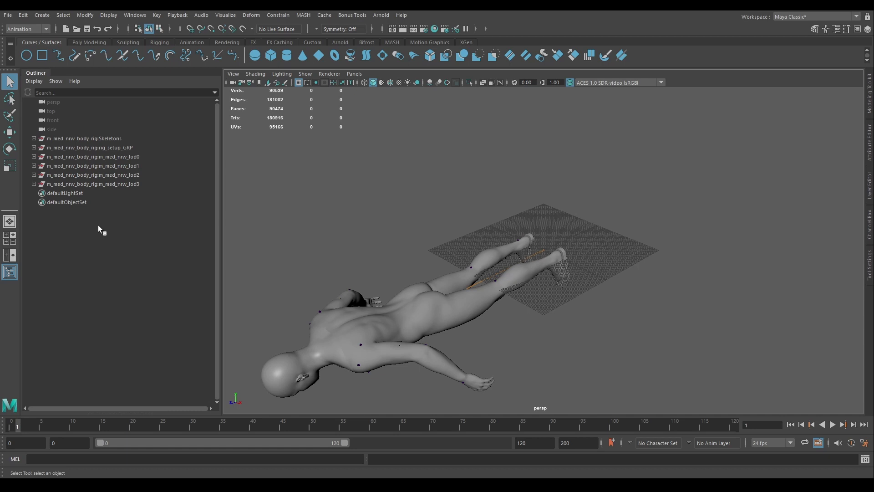
pyautogui.click(90, 137)
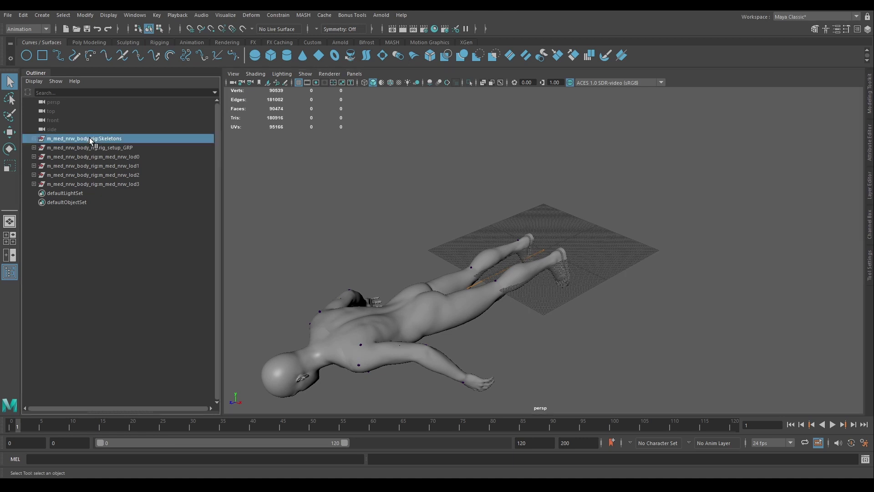
pyautogui.click(35, 139)
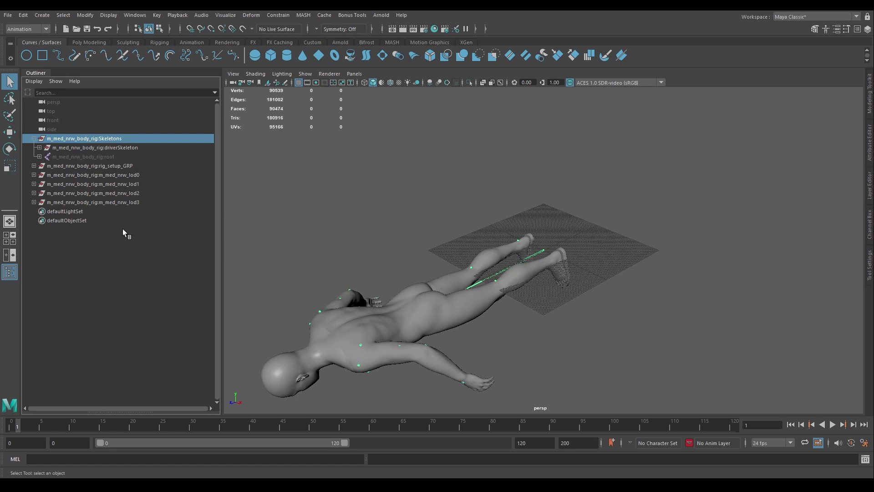
pyautogui.press('Left')
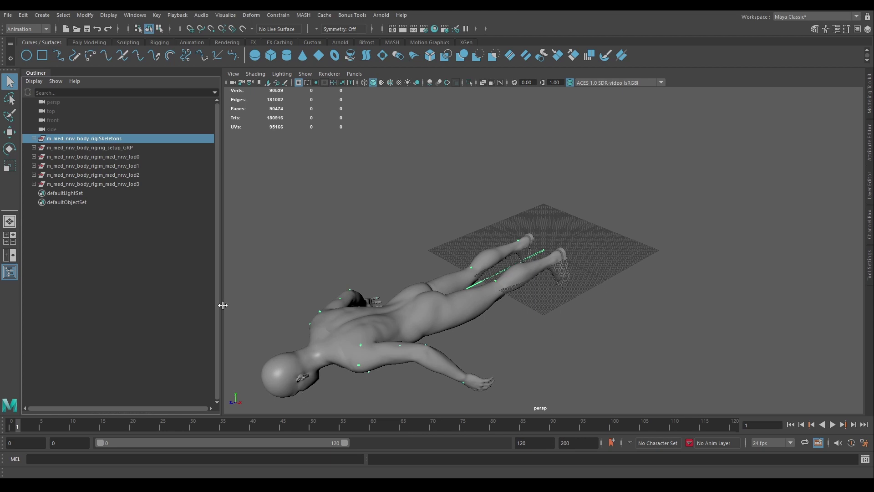
# Narrow the Outliner, expand the m_med_nrw_body_rig:Skeletons group and set its Rotate X to -90 so the body stands upright
pyautogui.moveTo(222, 302); pyautogui.dragTo(166, 303)
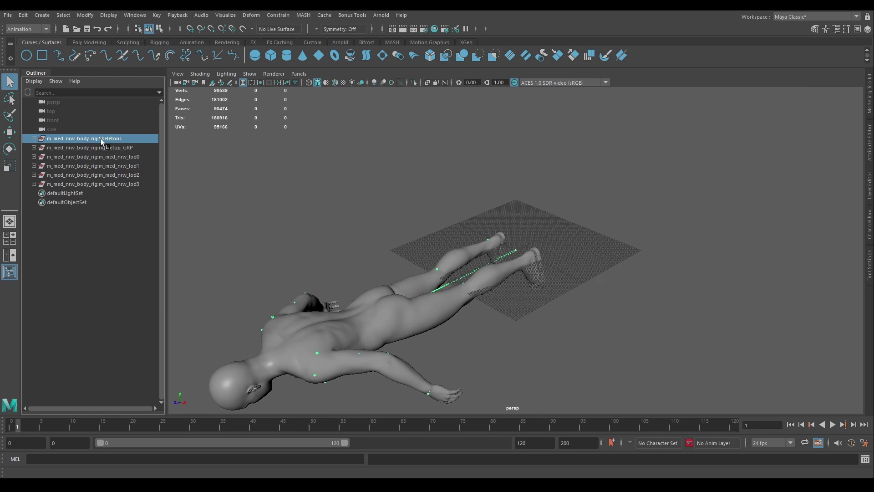
pyautogui.click(33, 139)
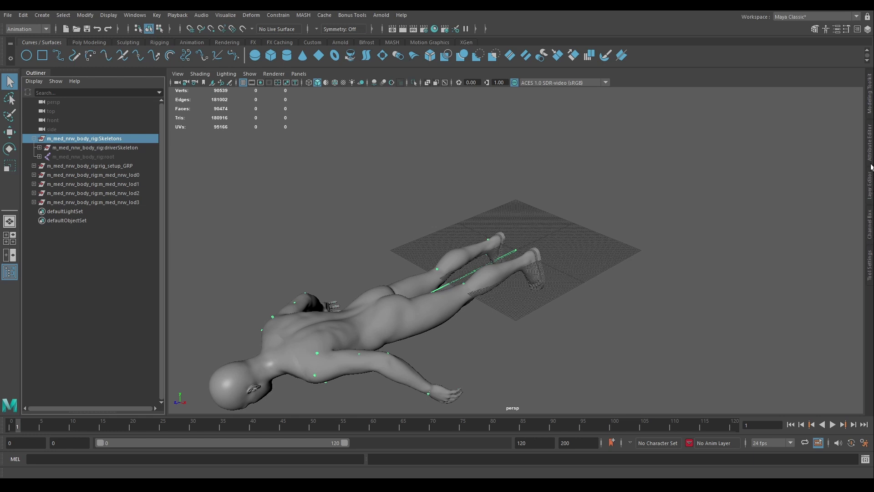
pyautogui.click(869, 225)
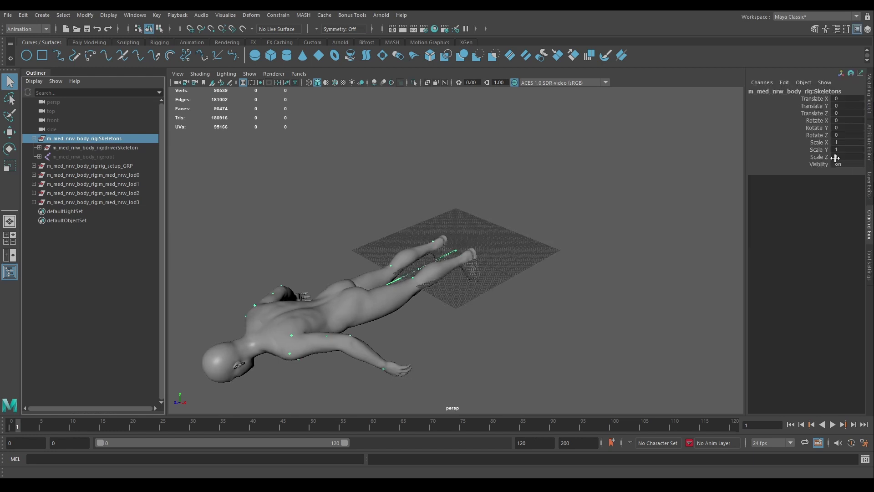
pyautogui.click(847, 120)
pyautogui.write('-90')
pyautogui.press('Return')
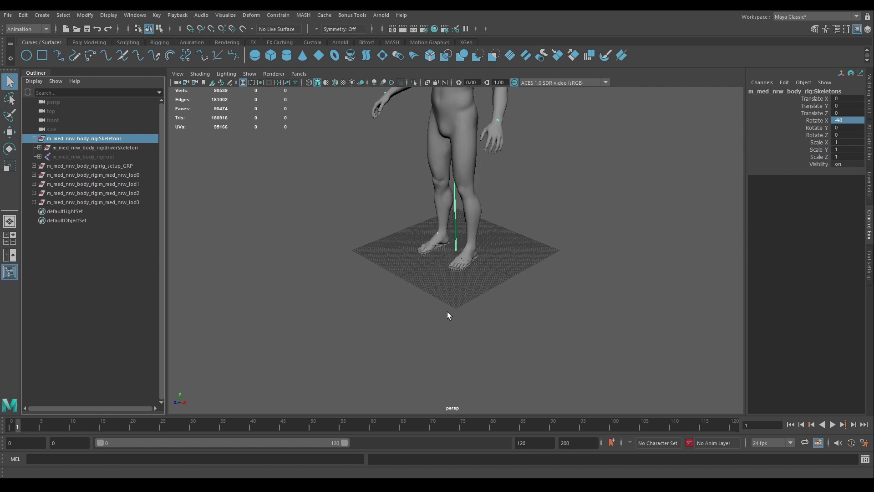
pyautogui.keyDown('alt'); pyautogui.moveTo(510, 293); pyautogui.dragTo(509, 357, button='middle'); pyautogui.keyUp('alt')
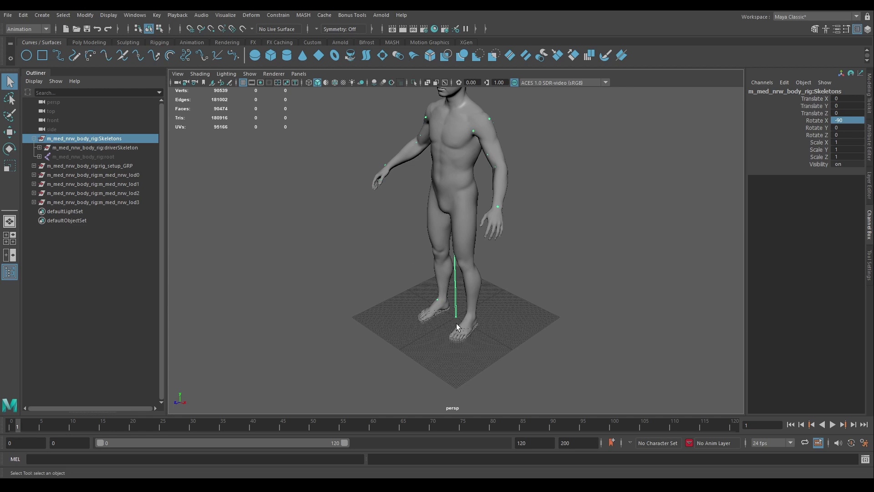
# Try rotating the Skeletons group freely about its vertical axis, undo the rotation and deselect the group
pyautogui.press('e')
pyautogui.moveTo(511, 327); pyautogui.dragTo(426, 361)
pyautogui.hotkey('ctrl', 'z')
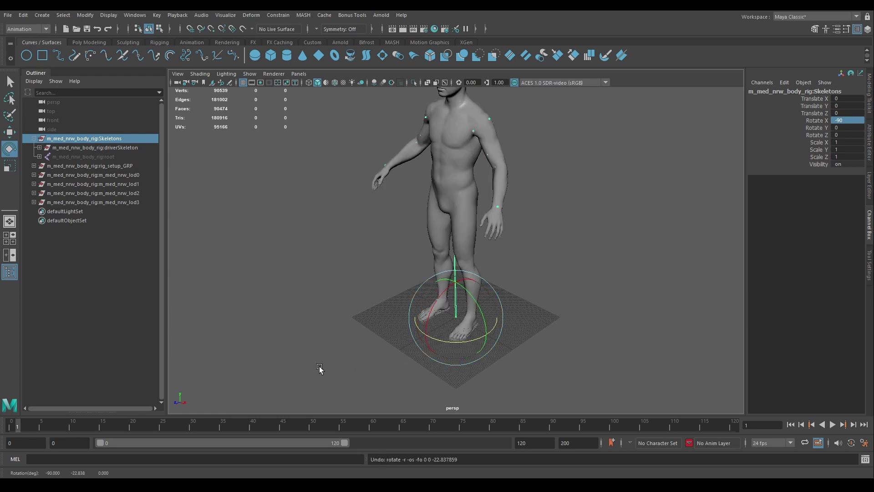
pyautogui.click(254, 320)
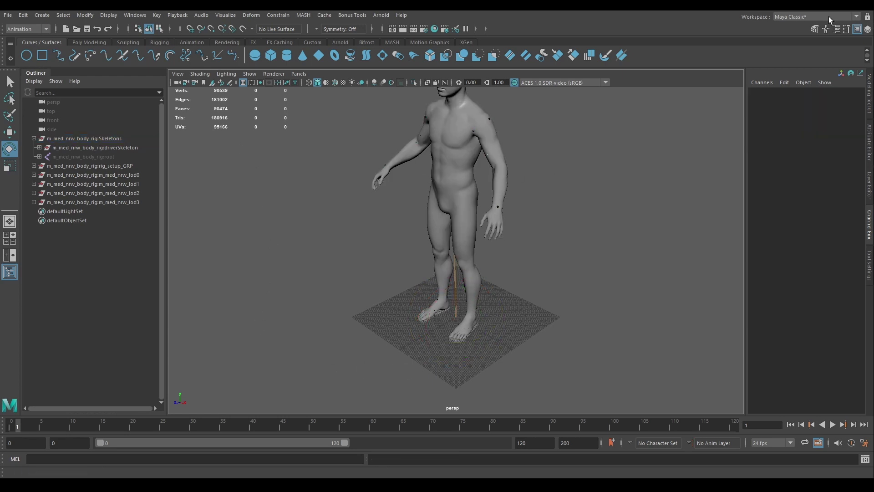
# Open HumanIK and delete both existing skeleton definitions of the body rig, rom_ and Character1
pyautogui.click(826, 28)
pyautogui.moveTo(581, 87); pyautogui.dragTo(638, 54)
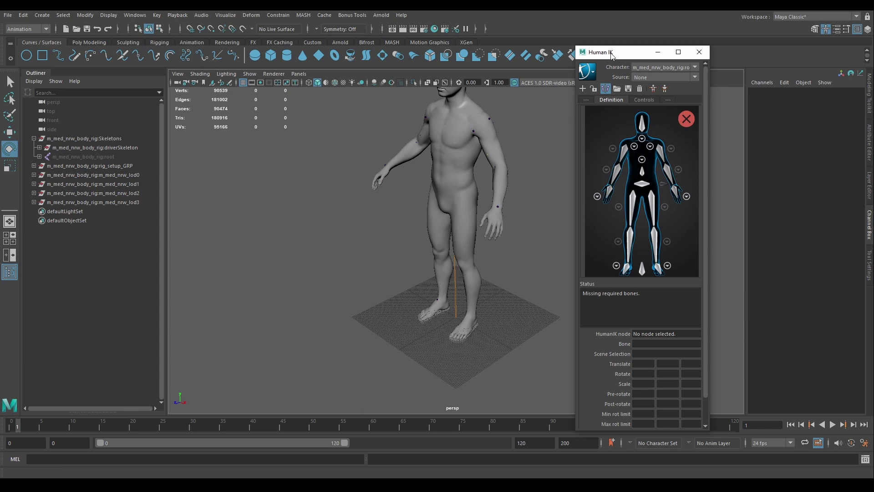
pyautogui.moveTo(612, 52); pyautogui.dragTo(621, 37)
pyautogui.click(645, 51)
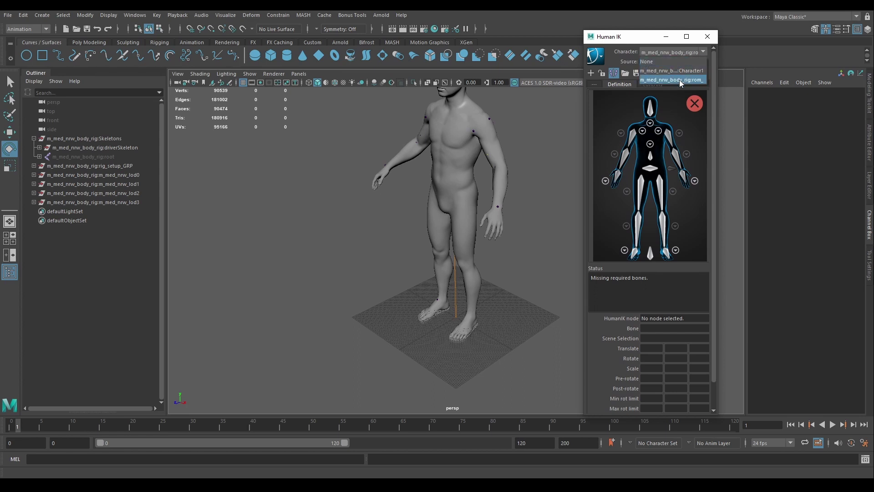
pyautogui.click(681, 79)
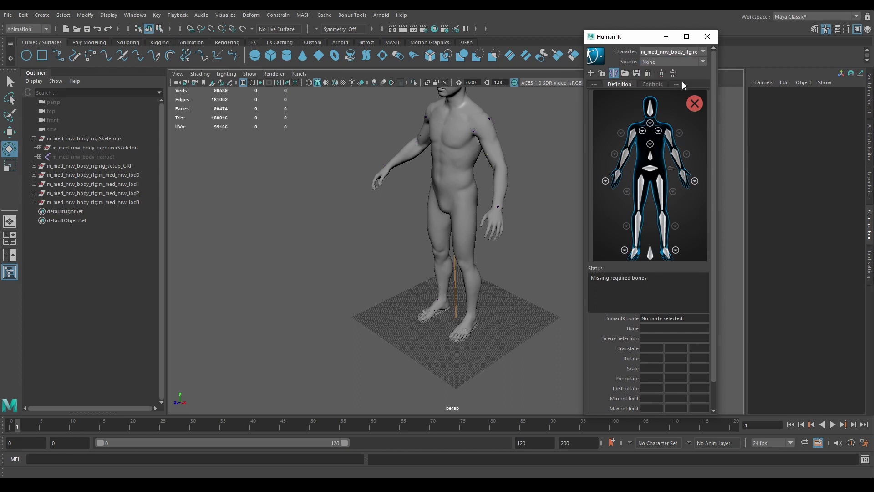
pyautogui.click(650, 73)
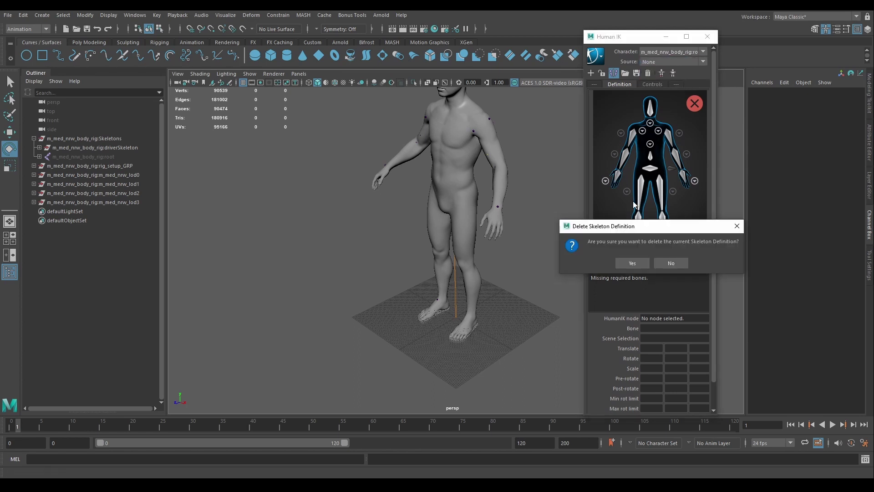
pyautogui.click(628, 263)
pyautogui.click(648, 73)
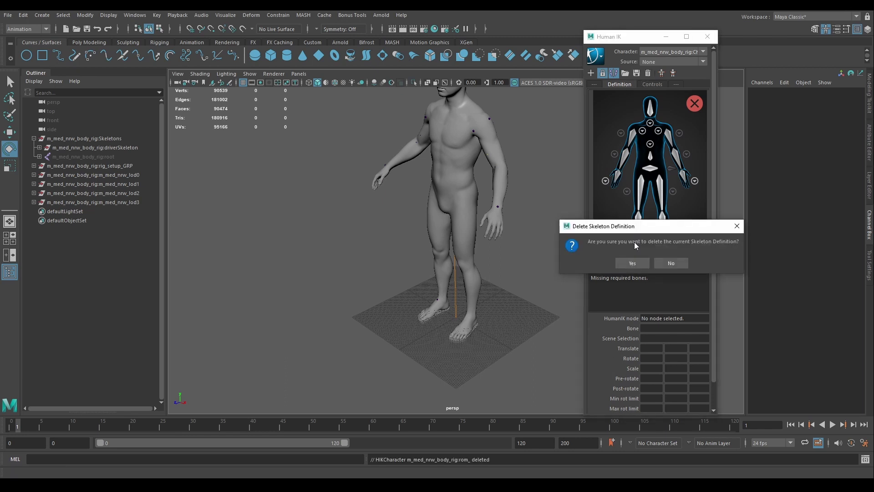
pyautogui.click(628, 262)
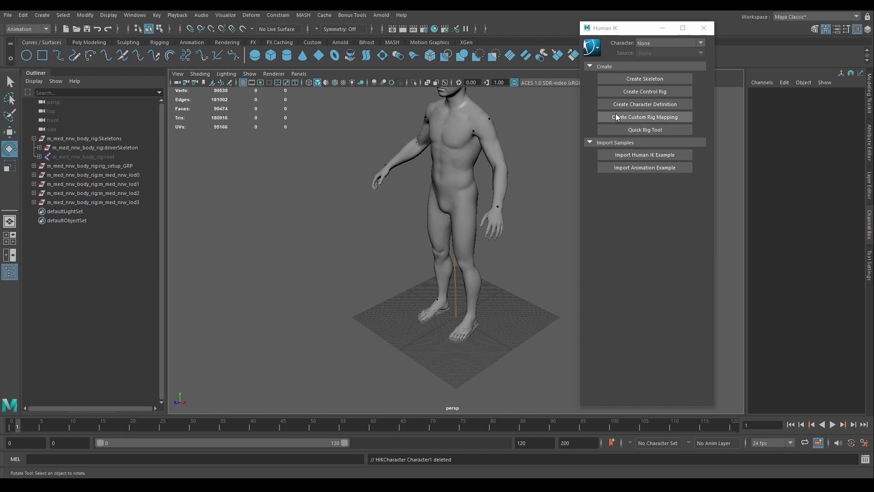
# Create a new HumanIK character definition and expand the driver skeleton down to the children of pelvis_drv
pyautogui.click(653, 104)
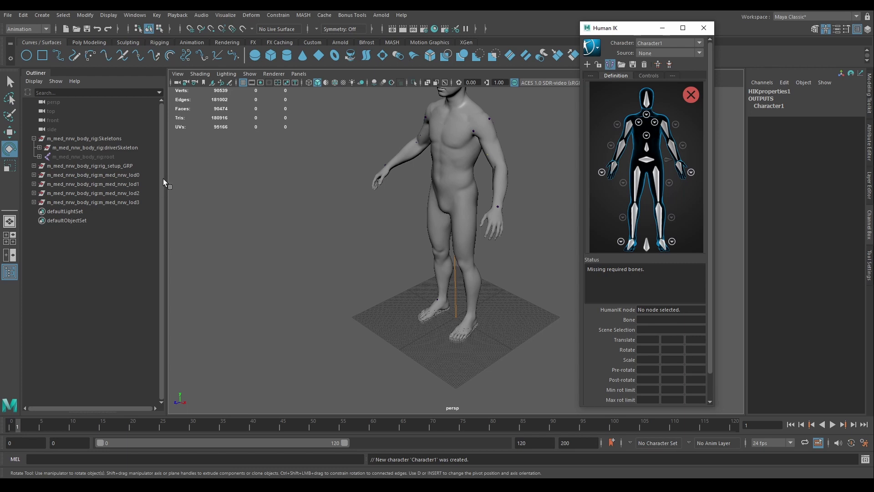
pyautogui.click(39, 147)
pyautogui.click(45, 157)
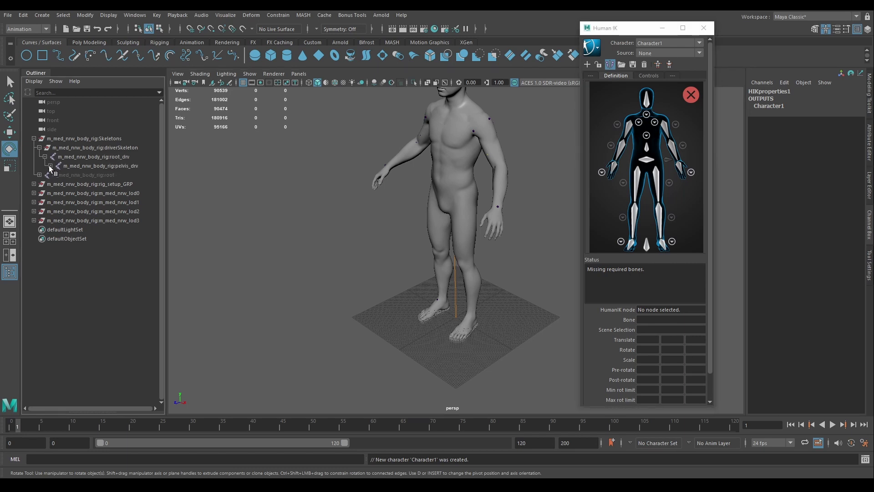
pyautogui.click(50, 166)
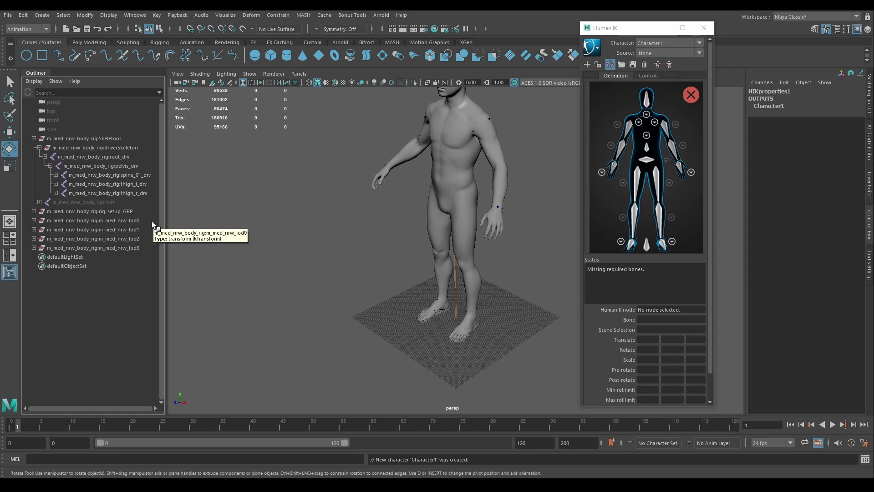
# Assign the root_drv joint to the Reference node of the HumanIK definition
pyautogui.keyDown('alt'); pyautogui.moveTo(373, 224); pyautogui.dragTo(349, 258); pyautogui.keyUp('alt')
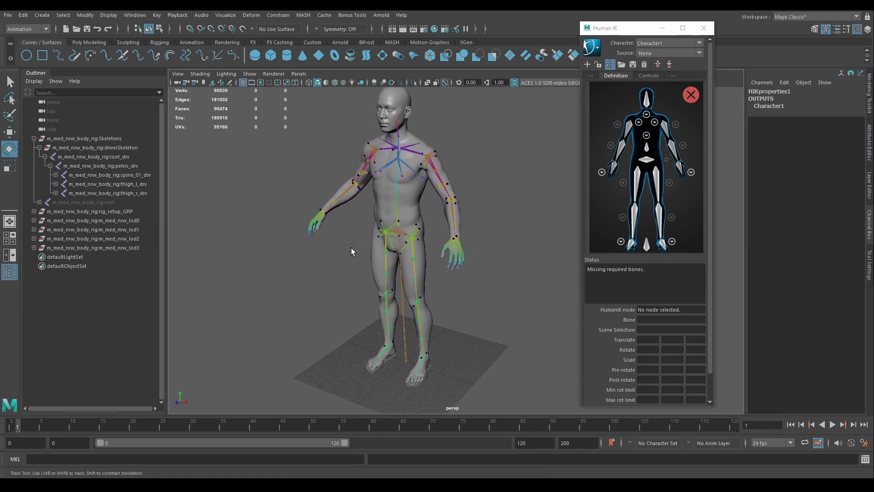
pyautogui.keyDown('alt'); pyautogui.moveTo(351, 250); pyautogui.dragTo(340, 258, button='middle'); pyautogui.keyUp('alt')
pyautogui.scroll(3, 339, 258)
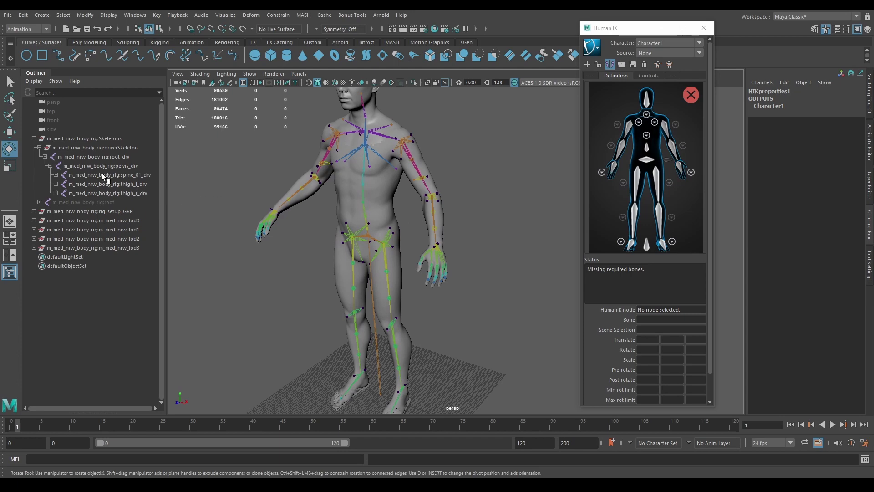
pyautogui.click(86, 157)
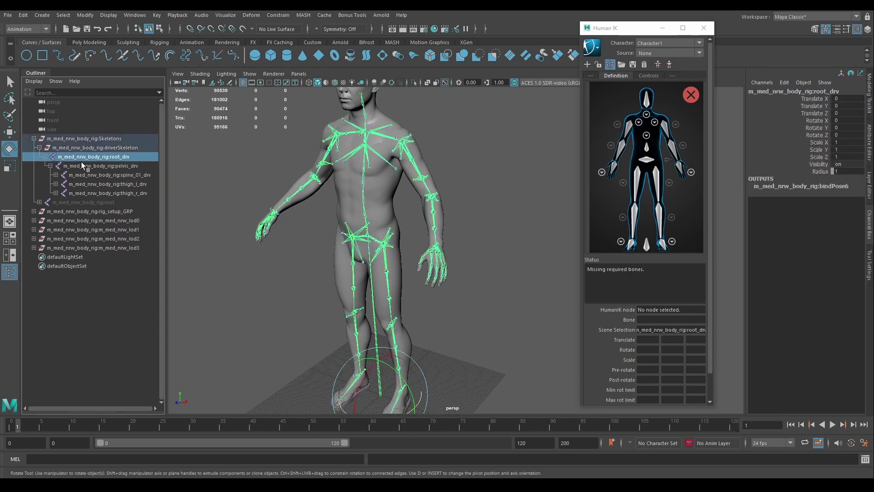
pyautogui.press('f')
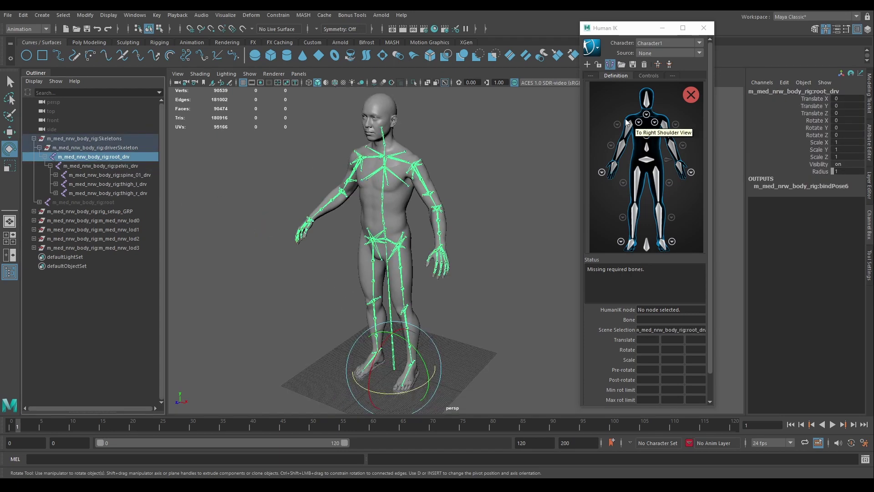
pyautogui.rightClick(648, 247)
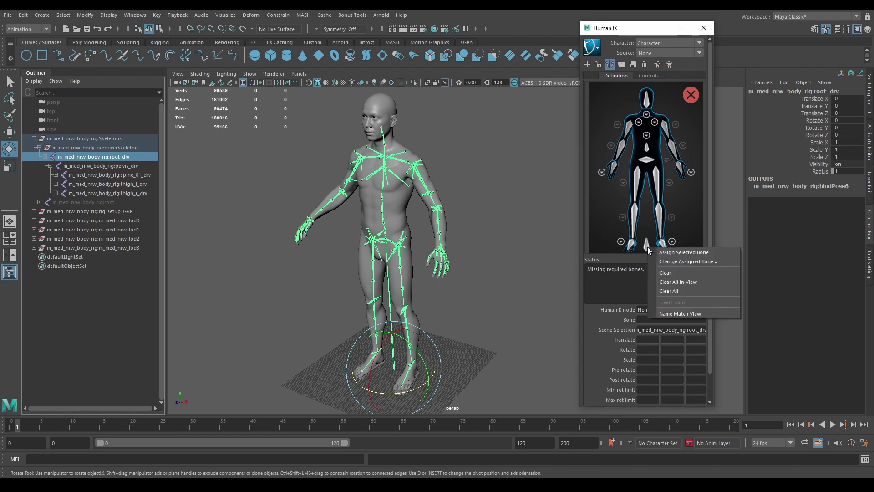
pyautogui.click(679, 253)
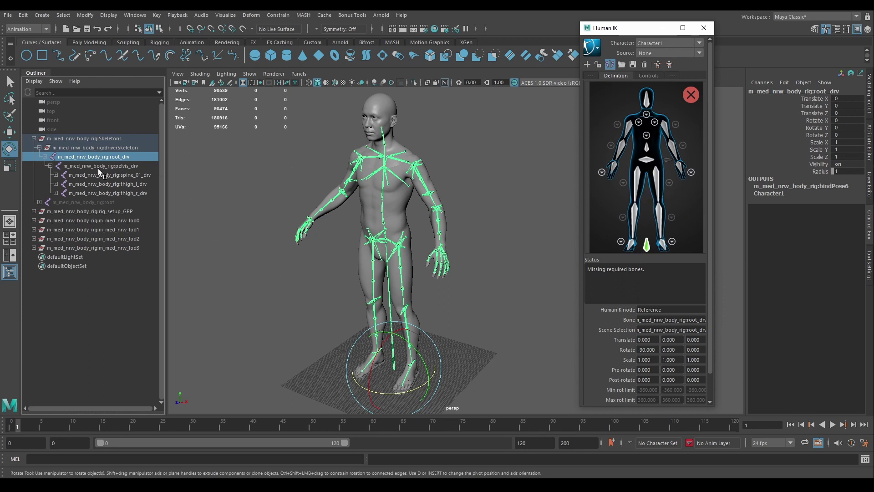
# Assign the pelvis_drv joint to the Hips node and clear the selection
pyautogui.click(647, 161)
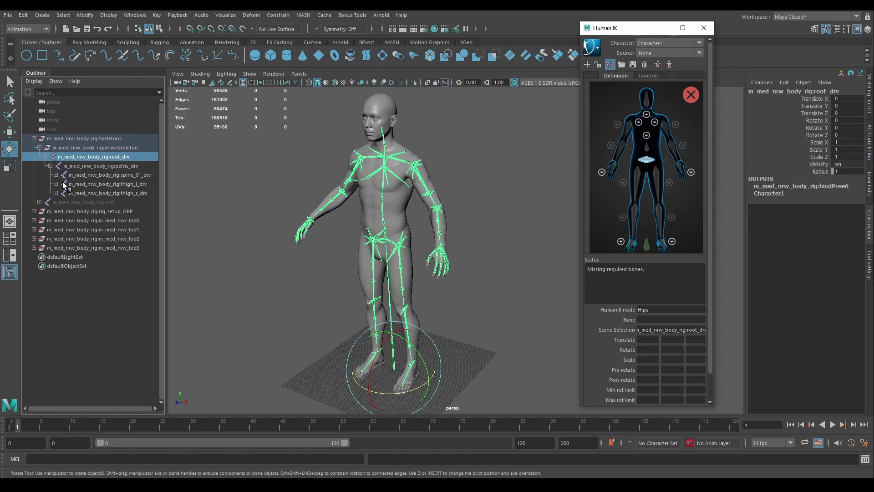
pyautogui.click(96, 166)
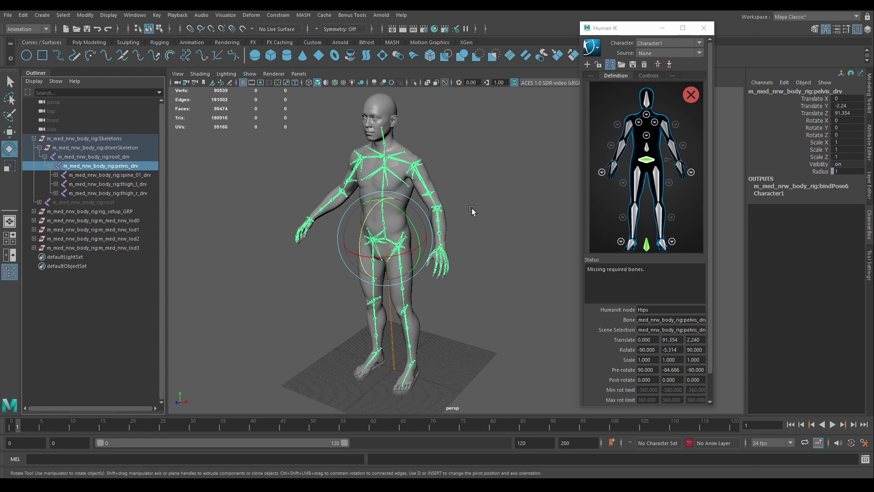
pyautogui.press('q')
pyautogui.click(474, 190)
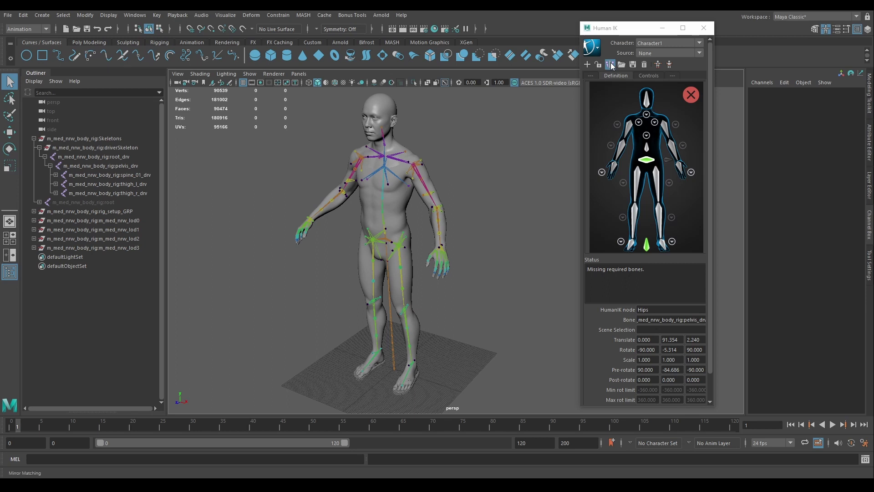
# Pick the left upper arm joint on the model, reveal upperarm_l_drv in the Outliner and widen the Outliner to show full joint names
pyautogui.scroll(5, 464, 178)
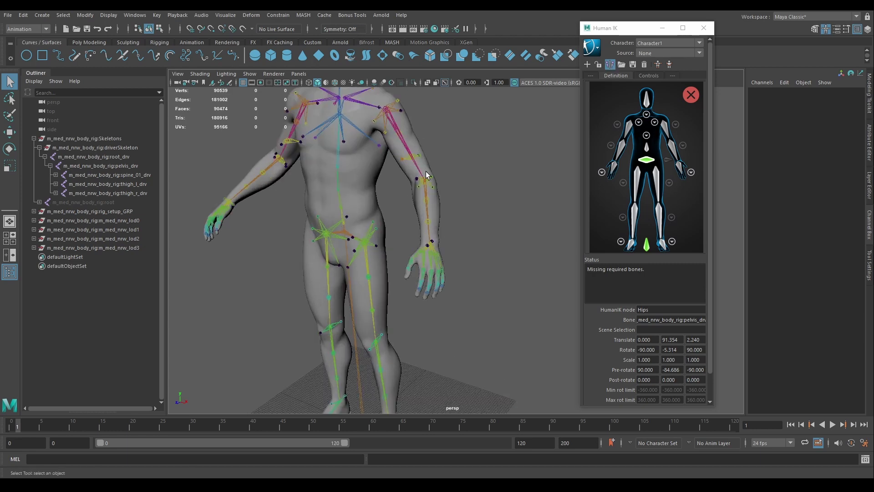
pyautogui.scroll(-3, 440, 236)
pyautogui.scroll(6, 357, 250)
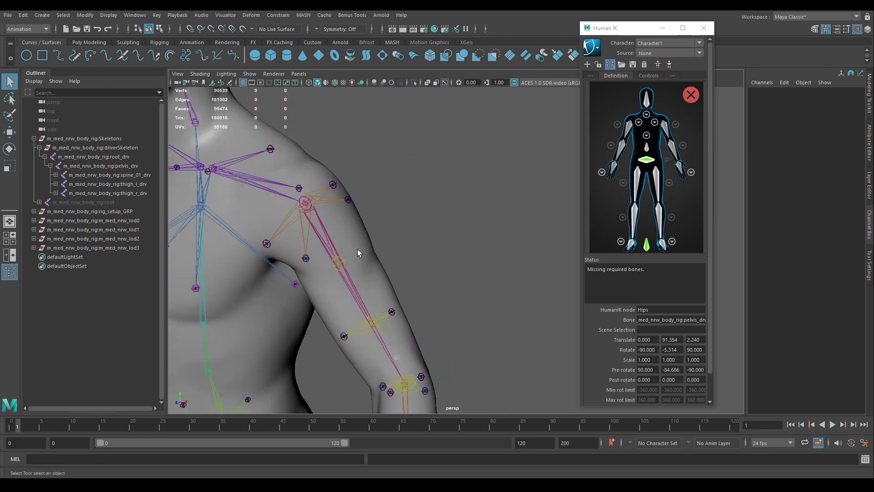
pyautogui.click(354, 287)
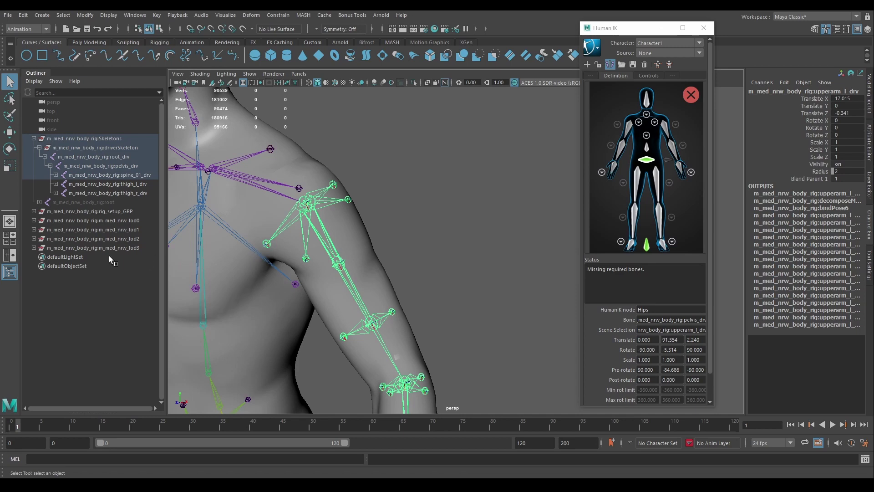
pyautogui.press('f')
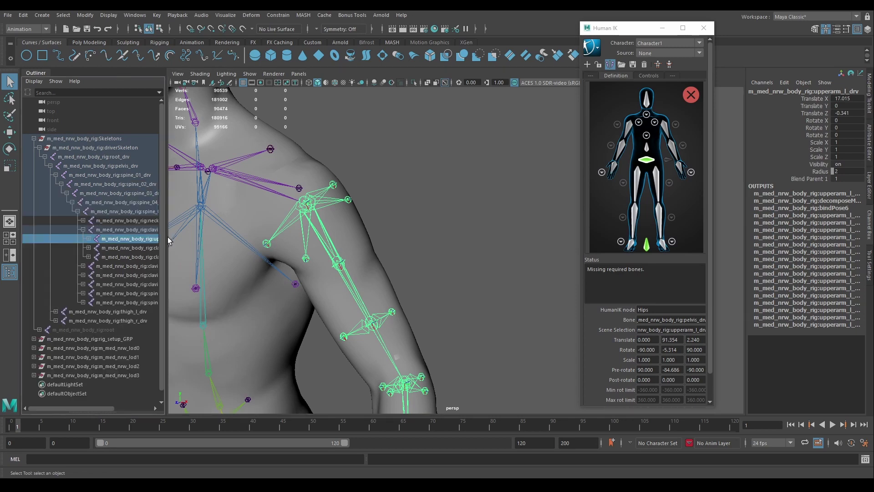
pyautogui.moveTo(166, 236); pyautogui.dragTo(203, 237)
pyautogui.click(523, 169)
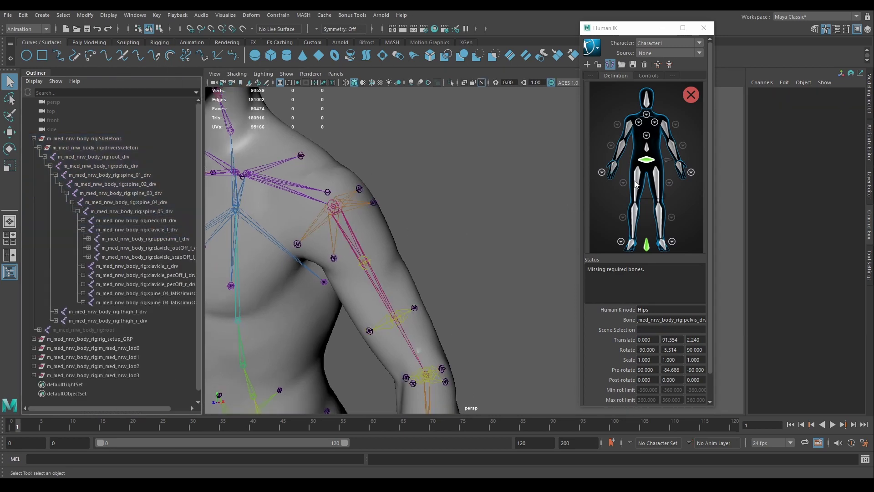
# Assign upperarm_l_drv to the LeftArm node and lowerarm_l_drv to the LeftForeArm node, with mirror matching filling the other side
pyautogui.click(665, 132)
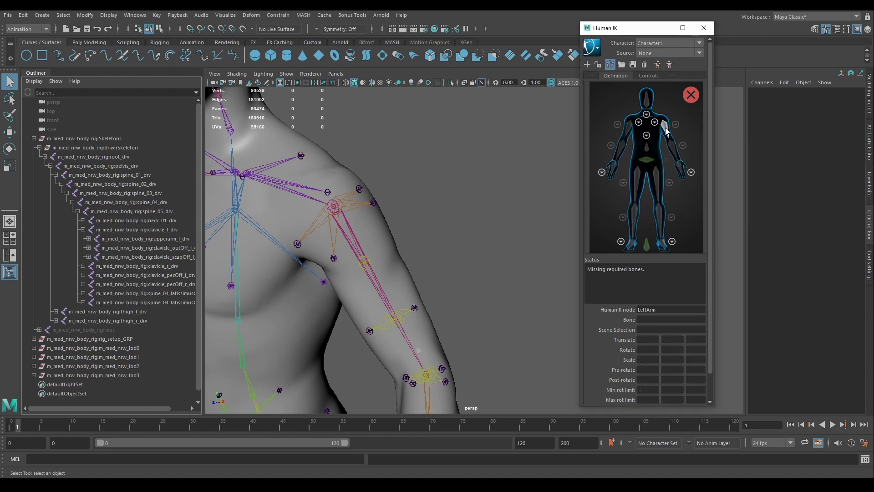
pyautogui.click(149, 237)
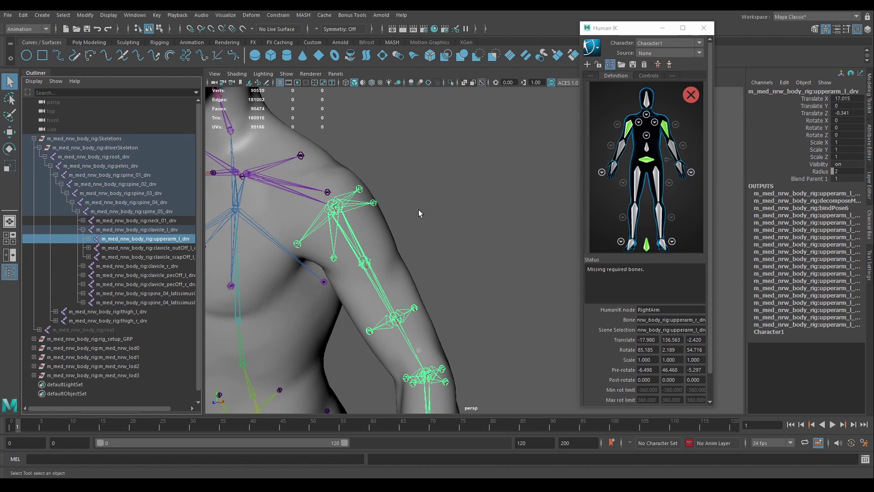
pyautogui.click(673, 147)
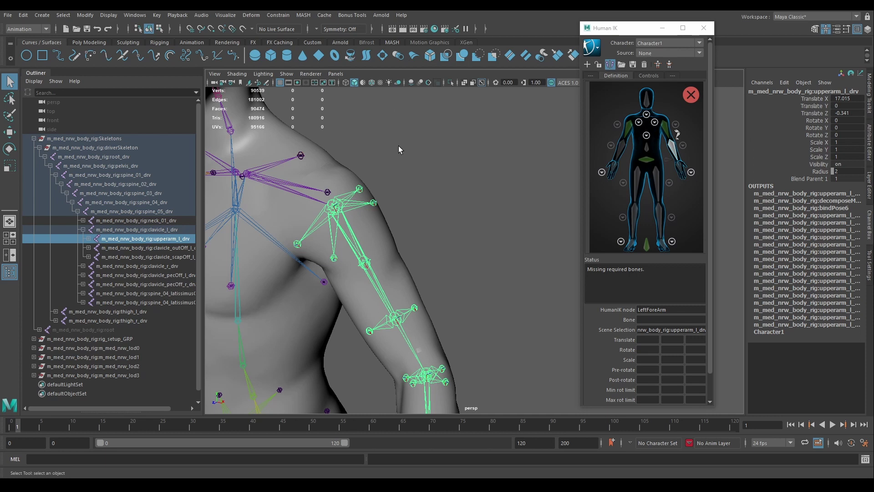
pyautogui.press('Down')
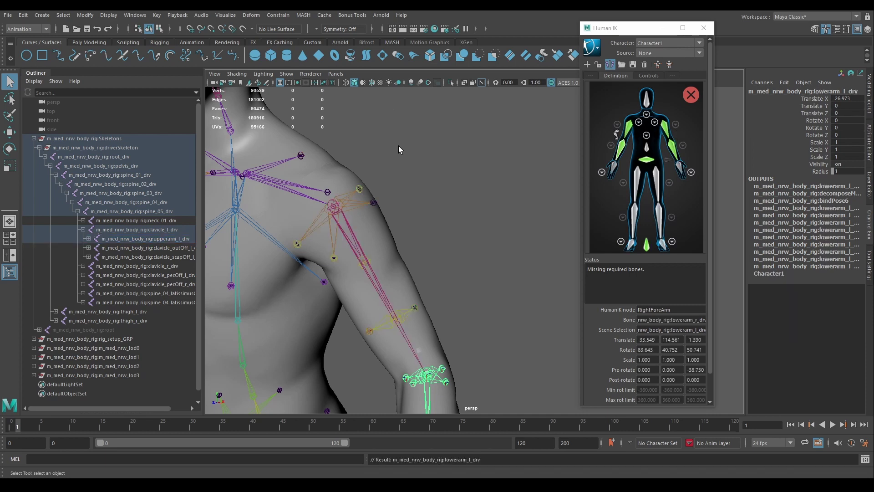
# Assign the left hand joint to the LeftHand node with mirror matching and clear the selection
pyautogui.scroll(-3, 420, 174)
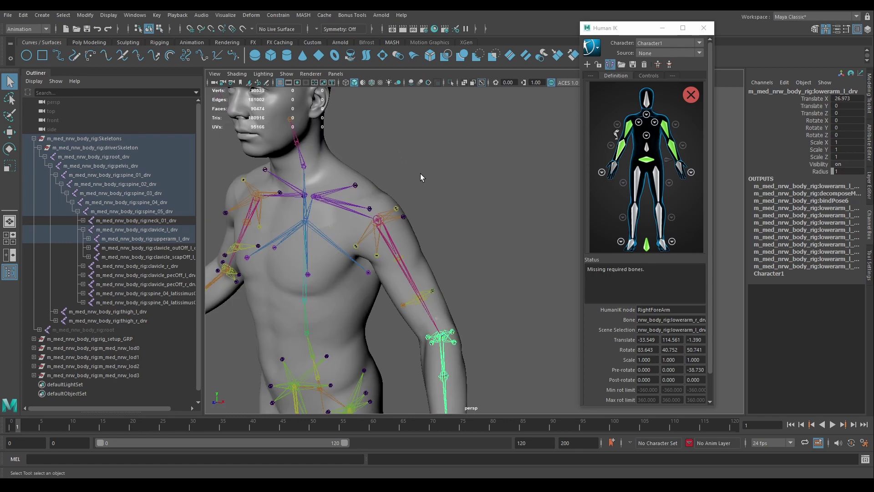
pyautogui.click(680, 168)
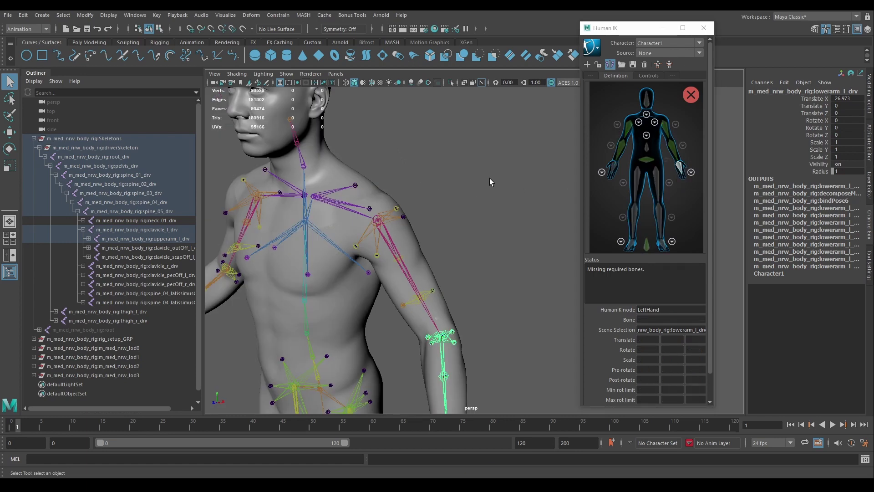
pyautogui.click(490, 179)
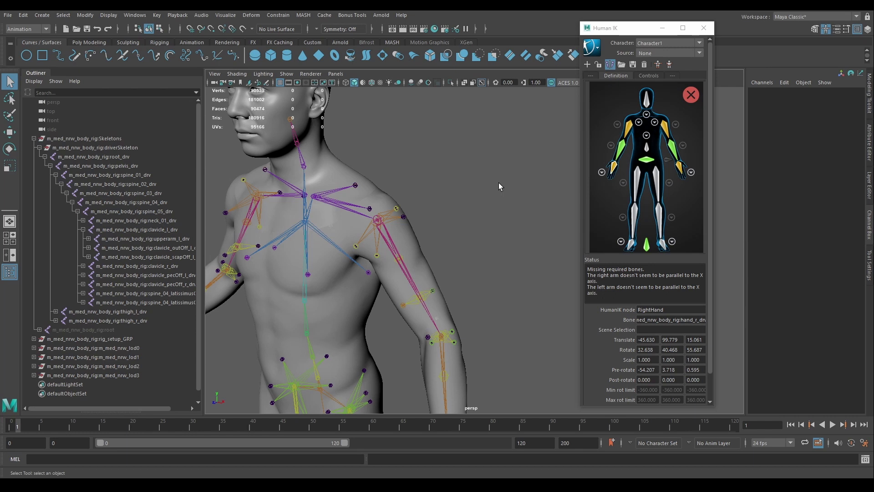
# Assign the thigh_l_drv joint to the LeftUpLeg node, with mirror matching filling the other thigh
pyautogui.scroll(-5, 499, 182)
pyautogui.moveTo(499, 182)
pyautogui.keyDown('alt'); pyautogui.mouseDown(button='middle')
pyautogui.moveTo(494, 267)
pyautogui.moveTo(504, 178)
pyautogui.mouseUp(button='middle'); pyautogui.keyUp('alt')
pyautogui.scroll(3, 504, 179)
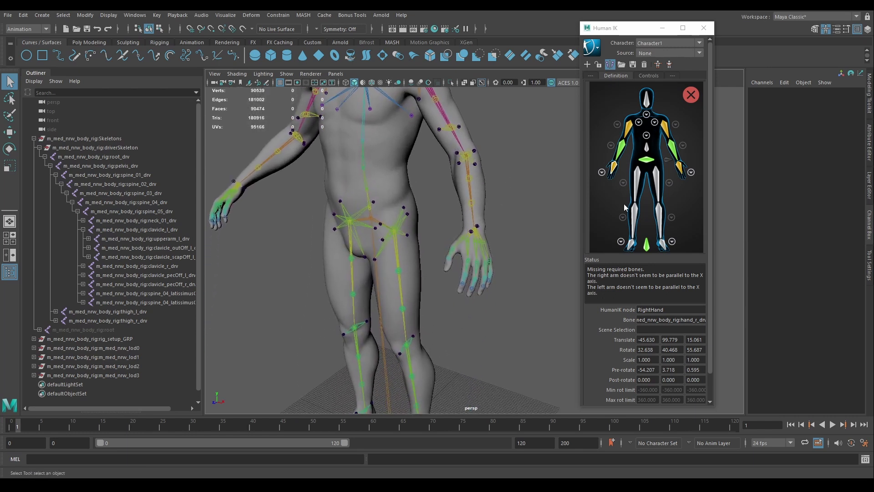
pyautogui.click(657, 182)
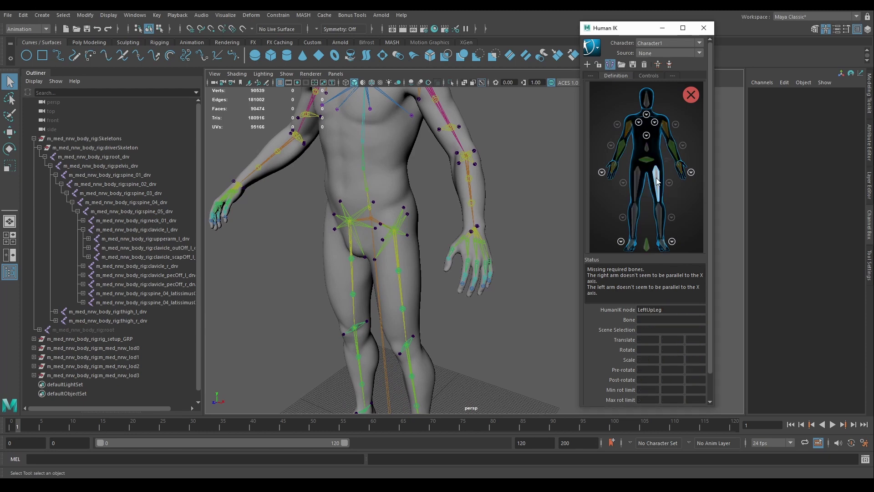
pyautogui.click(401, 281)
# Assign the left lower leg joint and foot_l_drv to the left leg and foot nodes, mirrored to the other side
pyautogui.keyDown('alt'); pyautogui.moveTo(474, 325); pyautogui.dragTo(474, 225, button='middle'); pyautogui.keyUp('alt')
pyautogui.scroll(3, 474, 225)
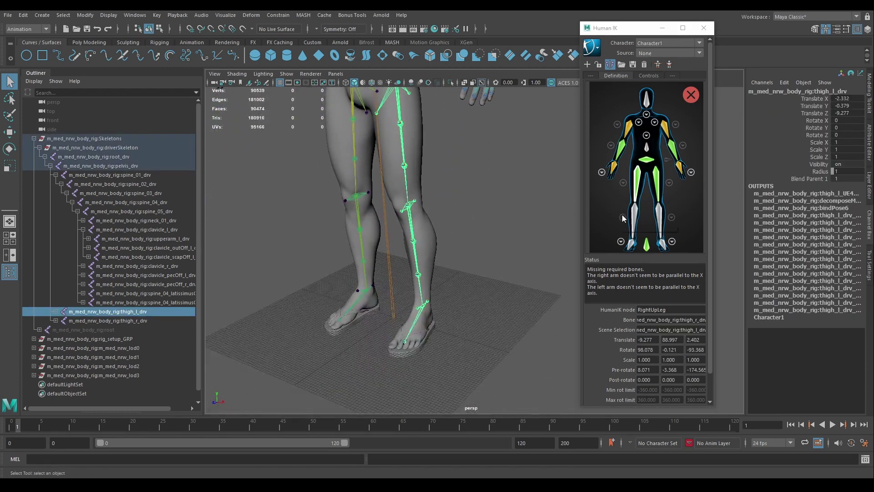
pyautogui.click(623, 218)
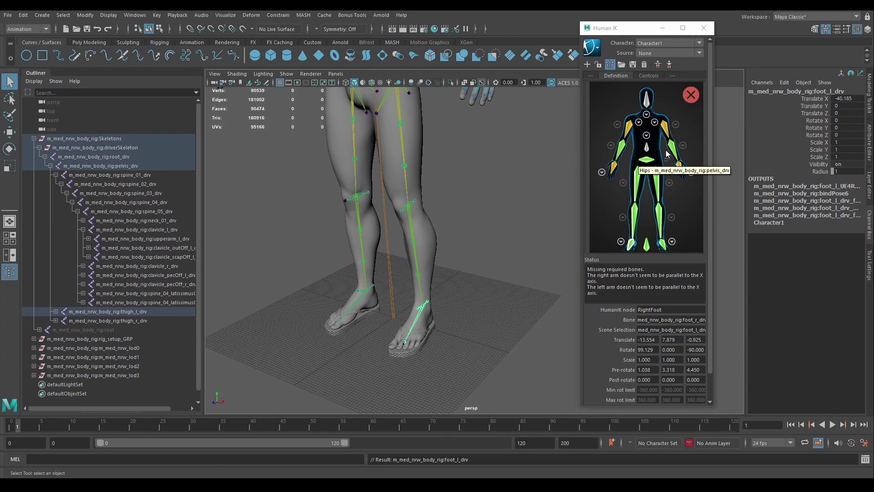
pyautogui.scroll(3, 218, 177)
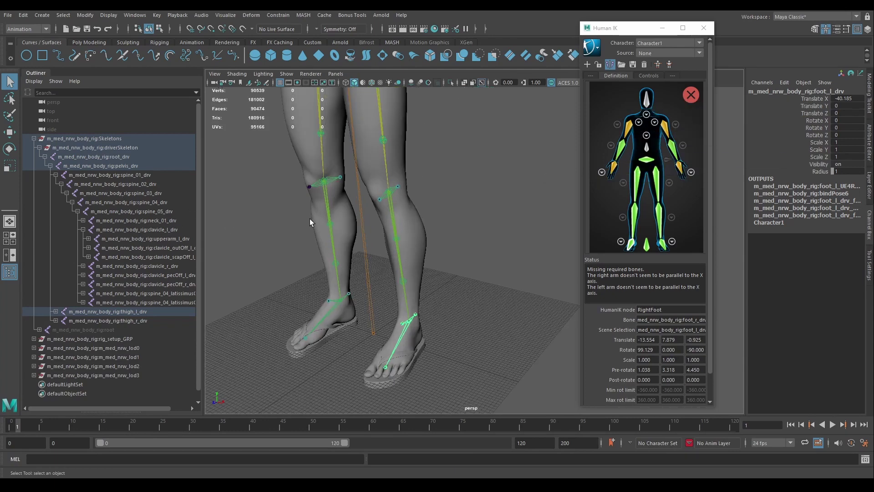
# Assign clavicle_l_drv to the LeftShoulder node in the left shoulder detail view and return to the full-body view
pyautogui.click(654, 123)
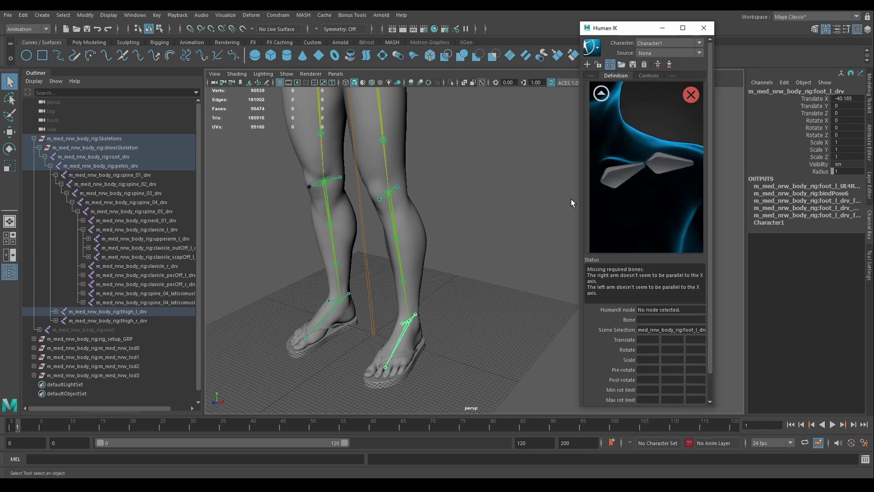
pyautogui.click(618, 179)
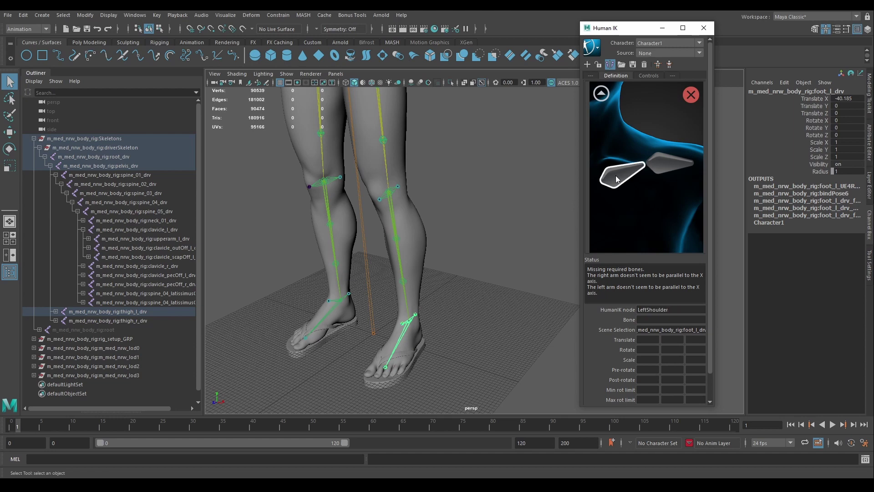
pyautogui.click(131, 229)
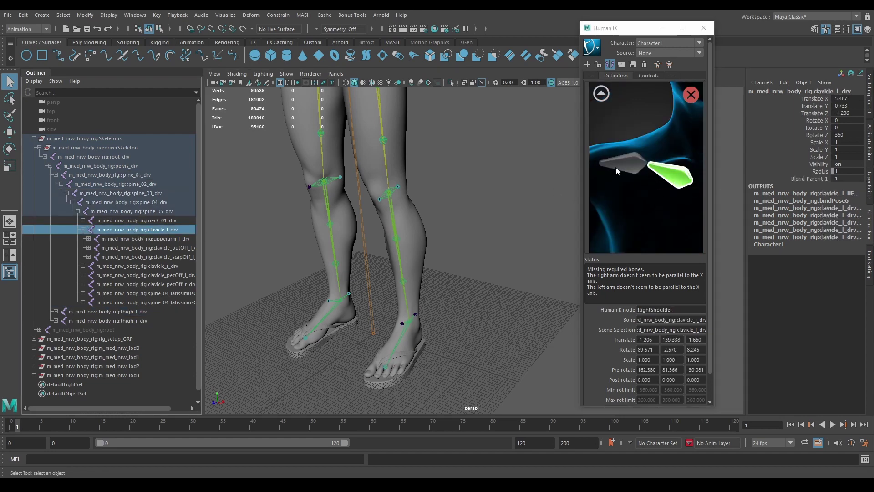
pyautogui.click(601, 93)
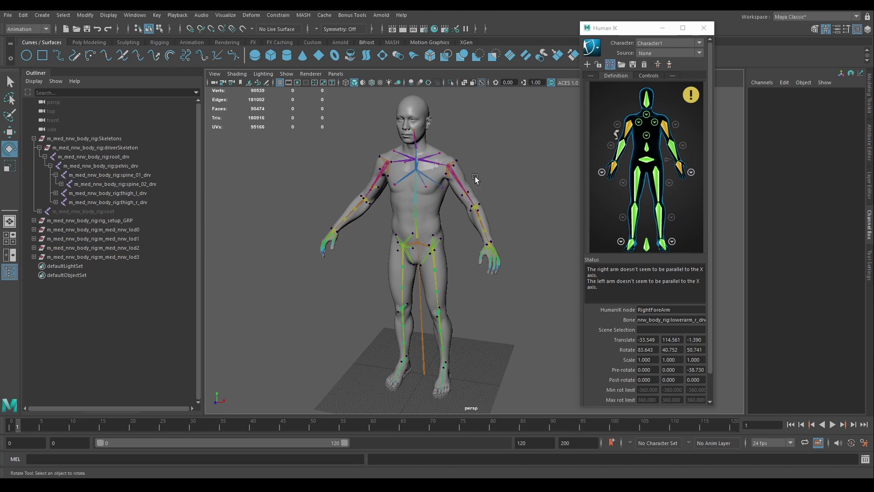
# Rotate the left upper arm joint upperarm_l_drv to about -53.64 in Y so the arm lies along the X axis
pyautogui.scroll(5, 544, 162)
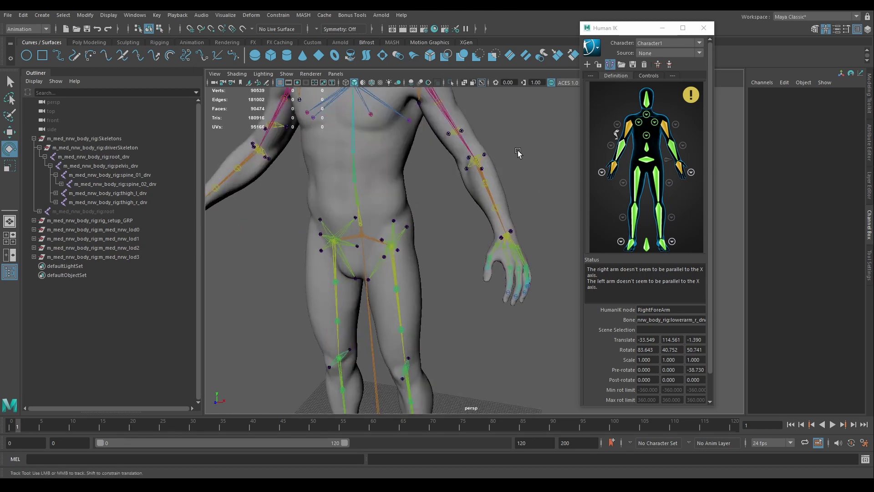
pyautogui.scroll(3, 519, 205)
pyautogui.scroll(3, 521, 272)
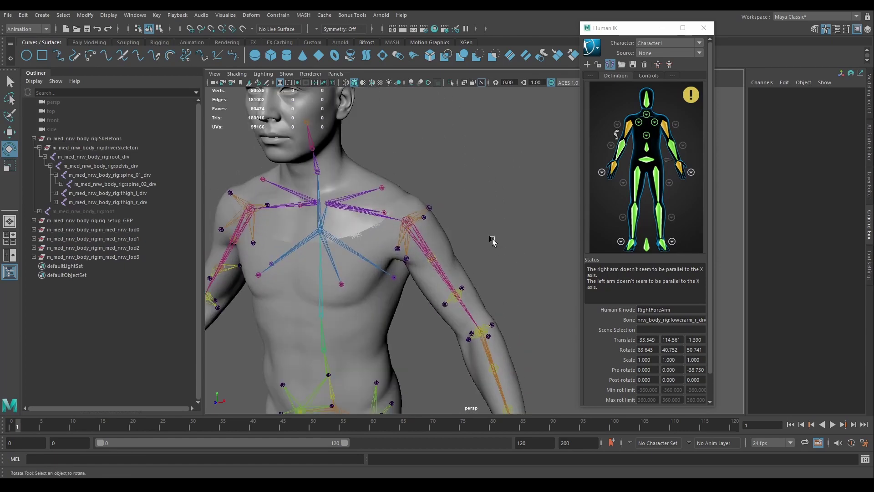
pyautogui.click(665, 127)
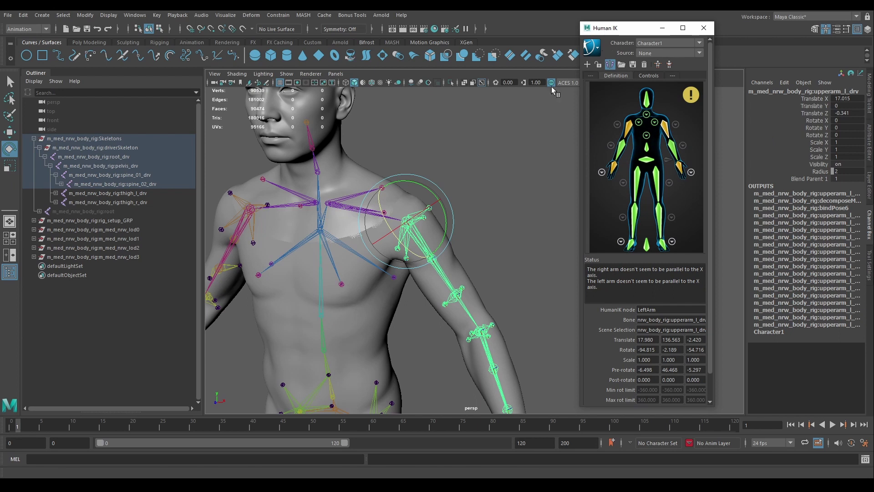
pyautogui.click(819, 127)
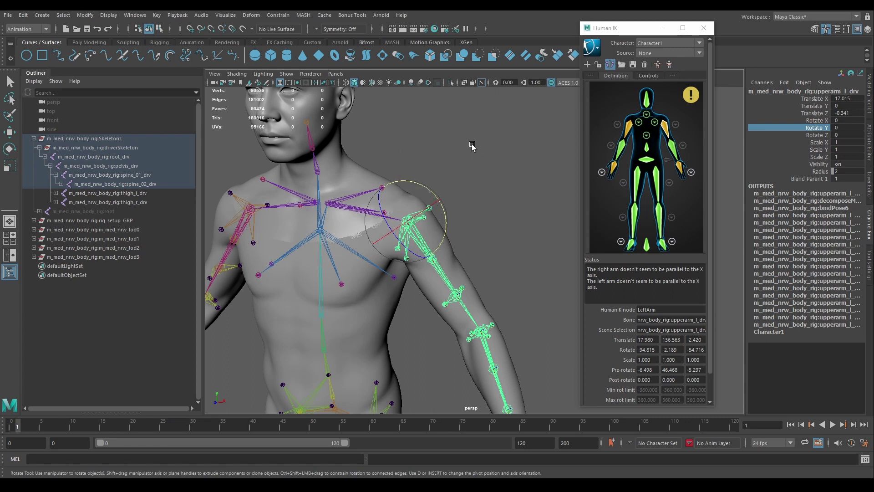
pyautogui.keyDown('alt'); pyautogui.moveTo(468, 153); pyautogui.dragTo(531, 162); pyautogui.keyUp('alt')
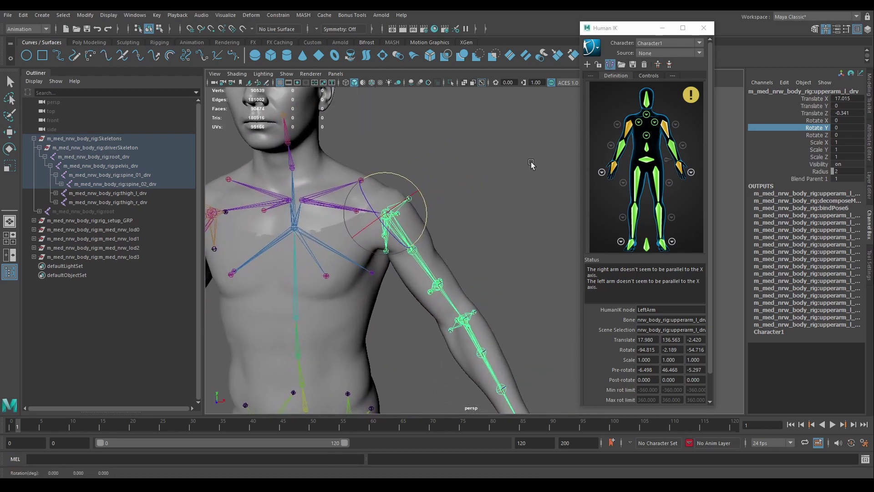
pyautogui.moveTo(531, 162); pyautogui.dragTo(463, 165, button='middle')
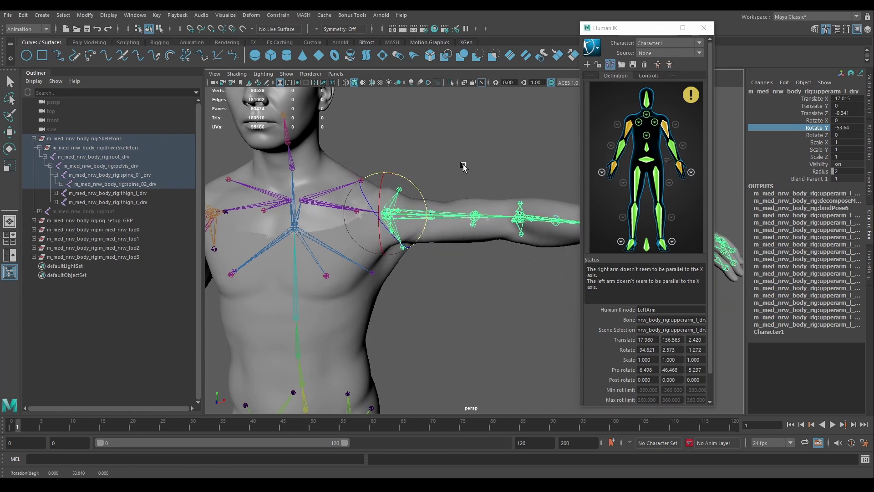
# Straighten the left forearm by rotating lowerarm_l_drv to about 33.09 in Z
pyautogui.keyDown('alt'); pyautogui.moveTo(500, 149); pyautogui.dragTo(410, 152); pyautogui.keyUp('alt')
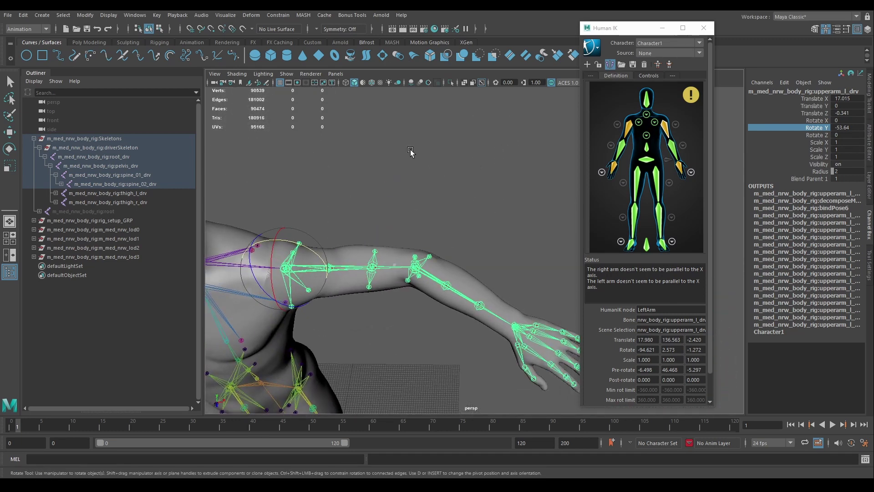
pyautogui.press('Down')
pyautogui.press('Up')
pyautogui.press('Down')
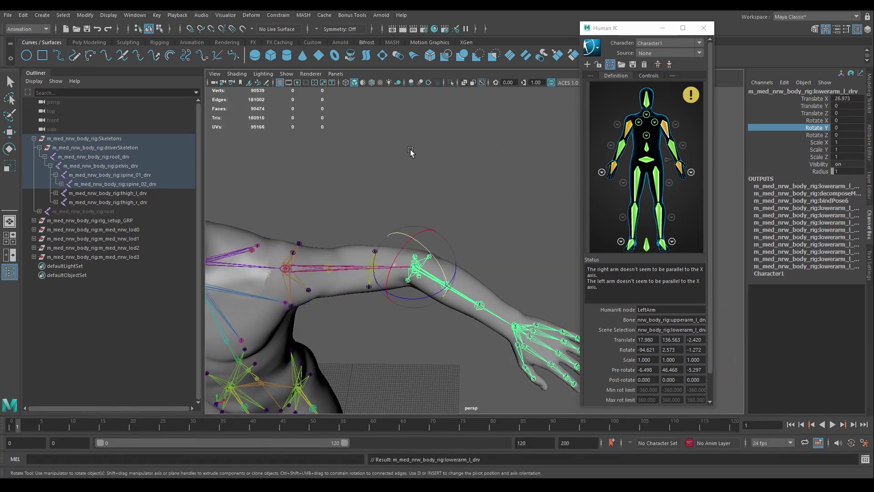
pyautogui.click(819, 136)
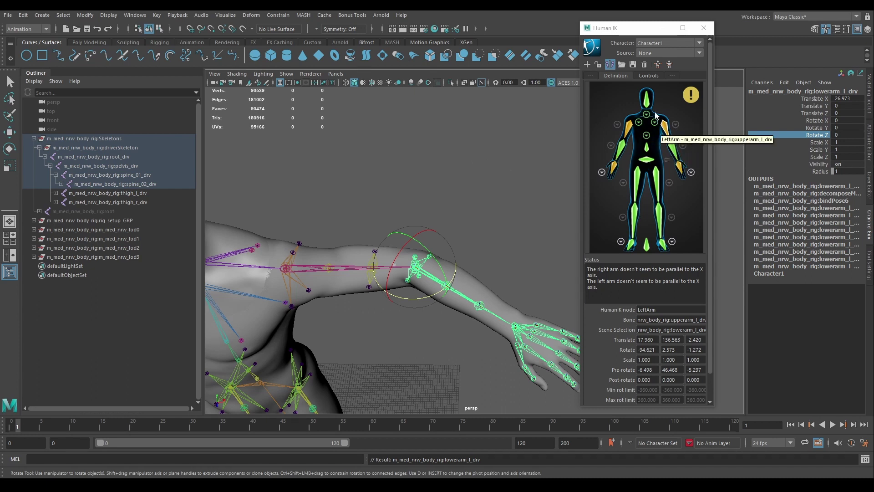
pyautogui.moveTo(472, 214); pyautogui.dragTo(477, 187, button='middle')
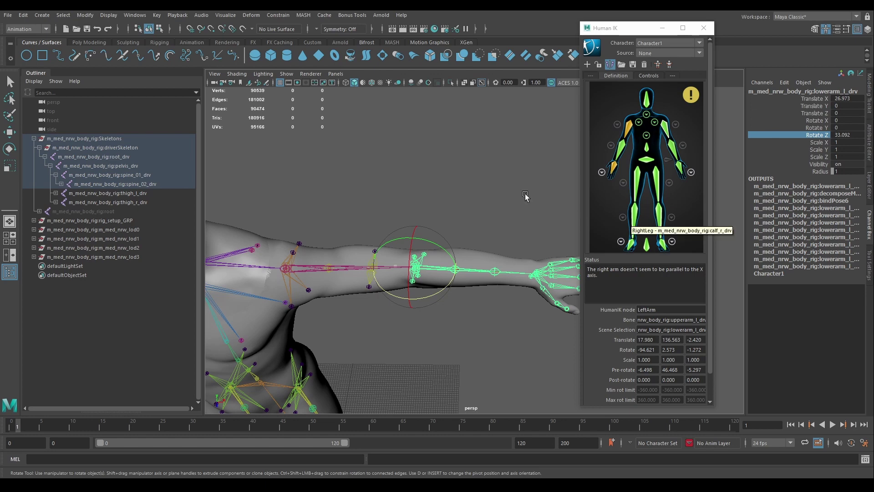
# Raise the right upper arm by rotating upperarm_r_drv in Y to match the left upper arm
pyautogui.press('f')
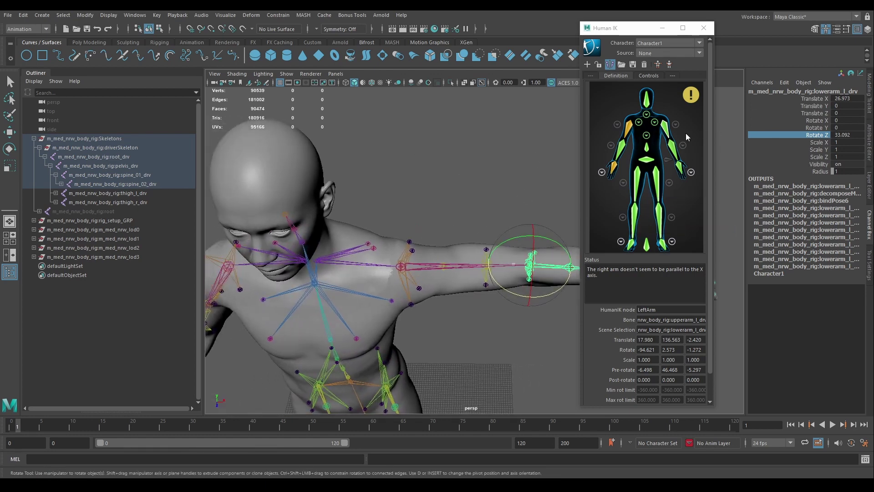
pyautogui.click(666, 129)
pyautogui.keyDown('alt'); pyautogui.moveTo(509, 168); pyautogui.dragTo(548, 166); pyautogui.keyUp('alt')
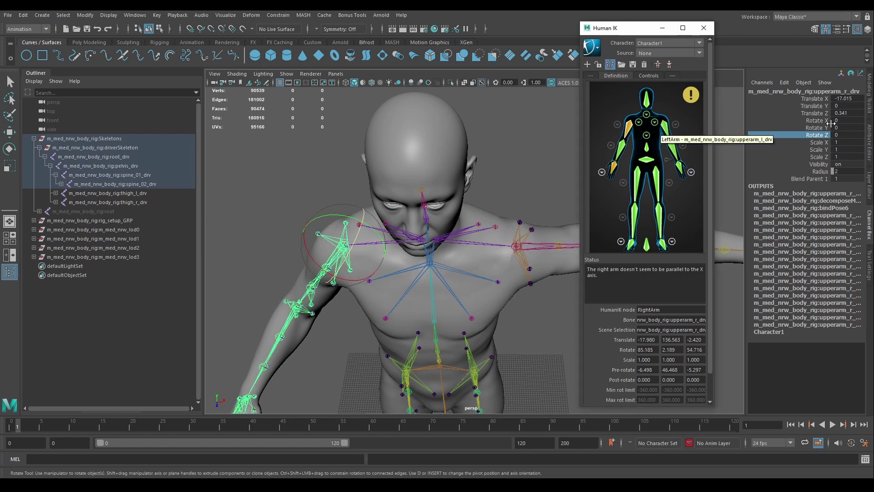
# Straighten the right forearm by rotating lowerarm_r_drv in Z to match the left forearm's rotation
pyautogui.click(672, 146)
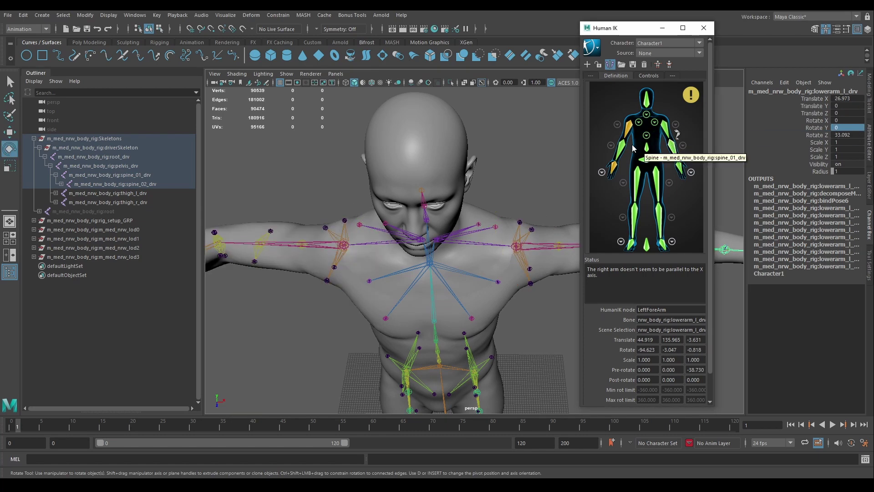
pyautogui.click(617, 134)
pyautogui.press('f')
pyautogui.doubleClick(843, 134)
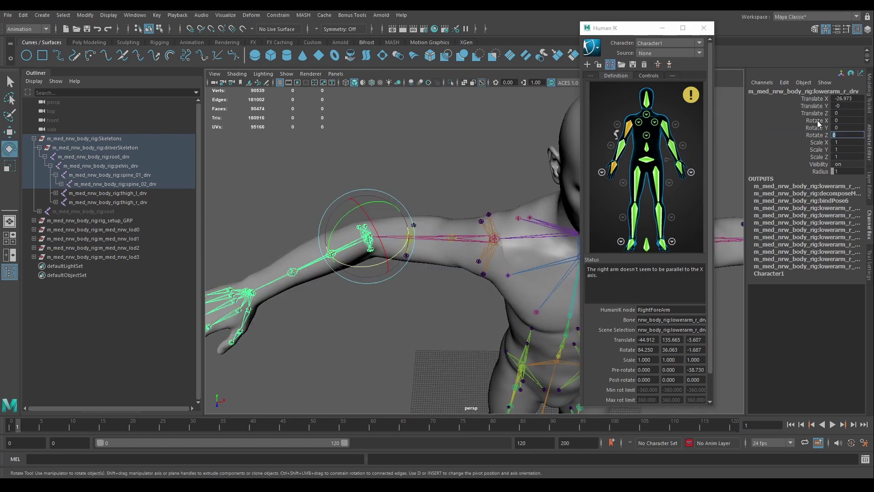
pyautogui.write('30')
pyautogui.press('Return')
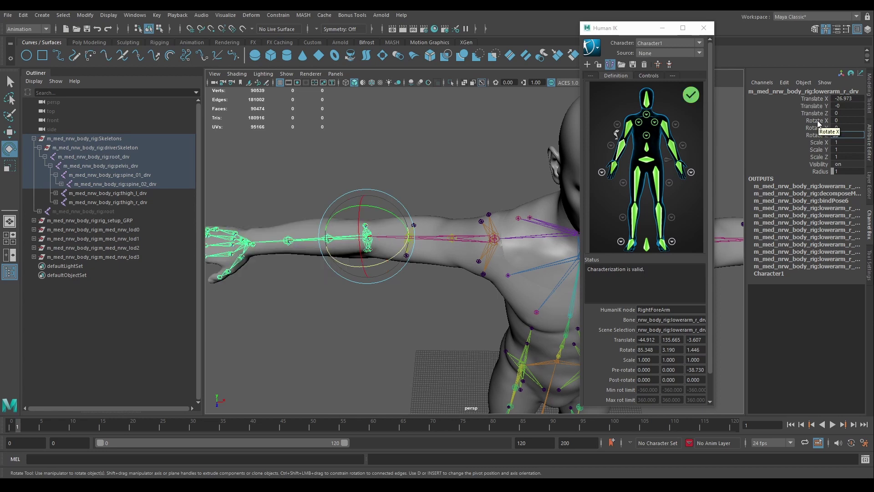
# Clear the selection, check the full T-pose, and lock the Character1 definition
pyautogui.click(399, 311)
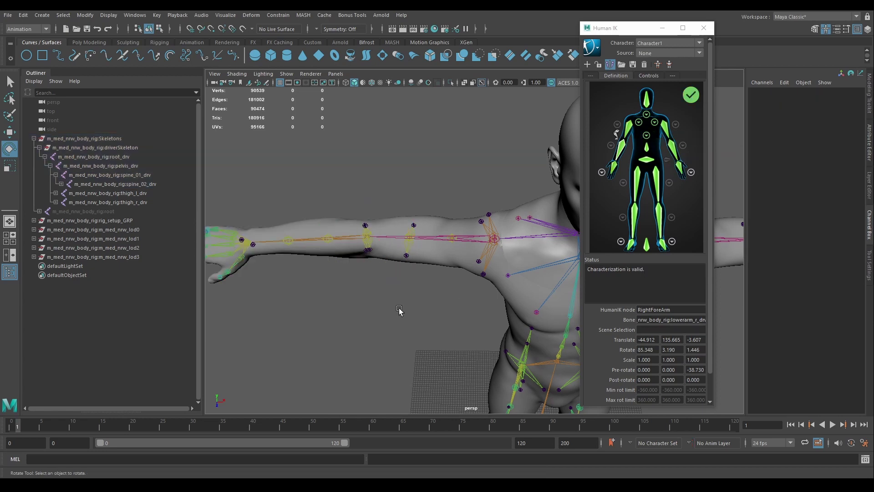
pyautogui.keyDown('alt'); pyautogui.moveTo(399, 311); pyautogui.dragTo(408, 293, button='right'); pyautogui.keyUp('alt')
pyautogui.keyDown('alt'); pyautogui.moveTo(408, 293); pyautogui.dragTo(455, 273); pyautogui.keyUp('alt')
pyautogui.keyDown('alt'); pyautogui.moveTo(456, 273); pyautogui.dragTo(503, 258, button='right'); pyautogui.keyUp('alt')
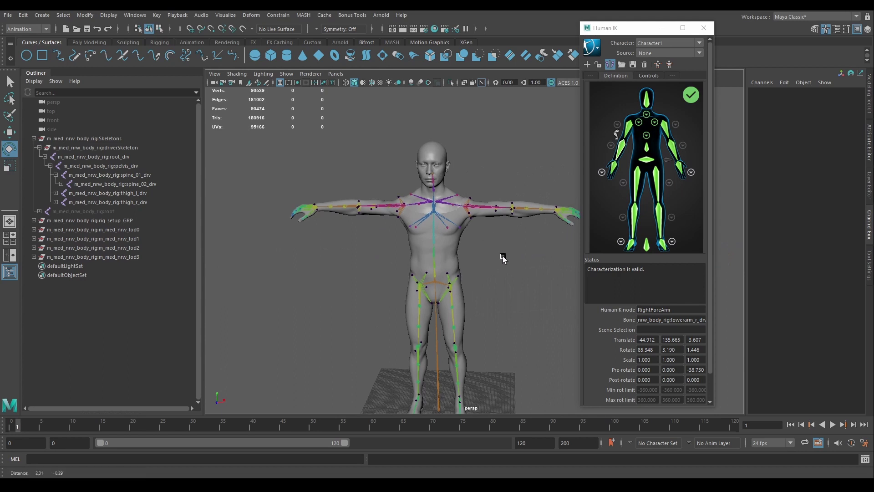
pyautogui.keyDown('alt'); pyautogui.moveTo(502, 259); pyautogui.dragTo(473, 217, button='middle'); pyautogui.keyUp('alt')
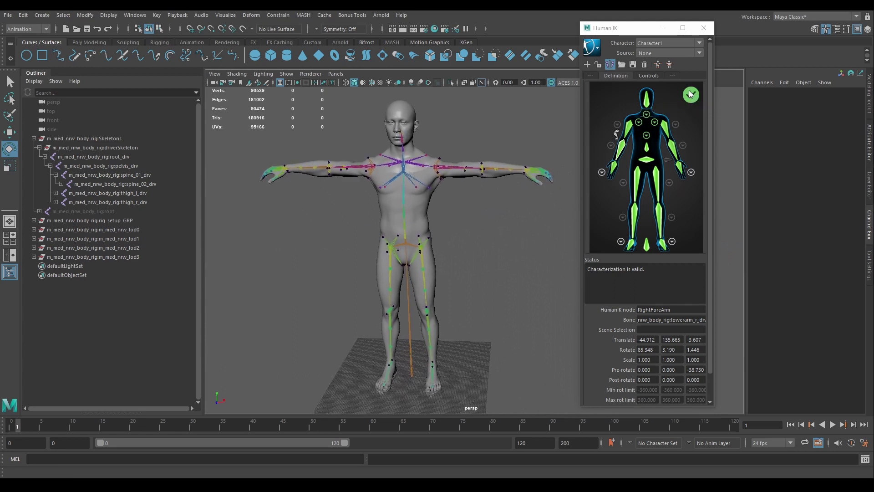
pyautogui.click(599, 64)
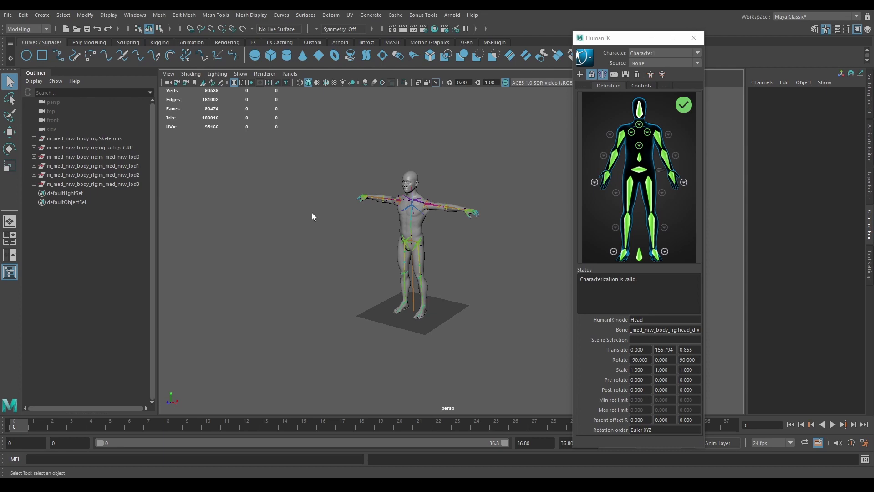
# Import the RunSlow.fbx motion capture example from the Content Browser and close the browser
pyautogui.click(135, 15)
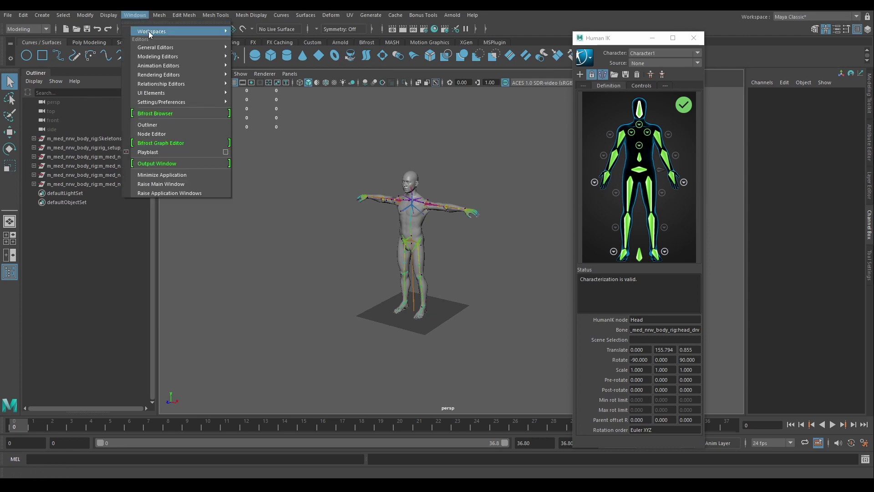
pyautogui.moveTo(191, 47)
pyautogui.click(283, 76)
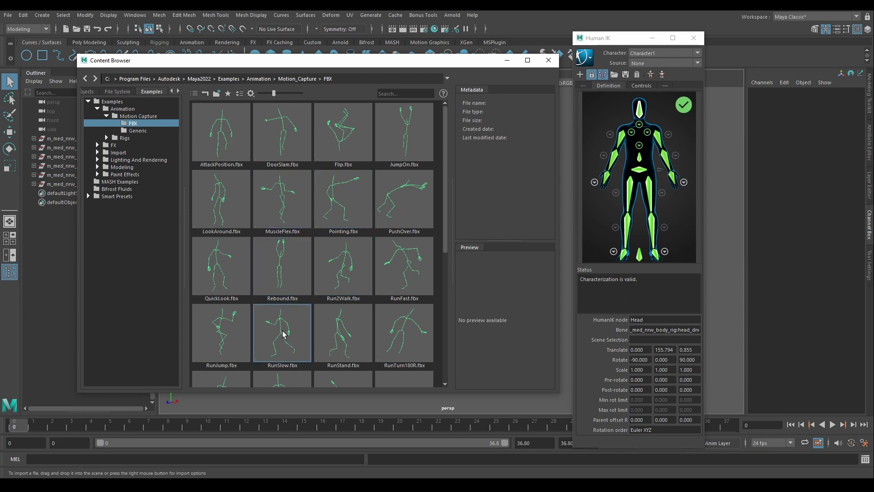
pyautogui.rightClick(283, 335)
pyautogui.click(302, 336)
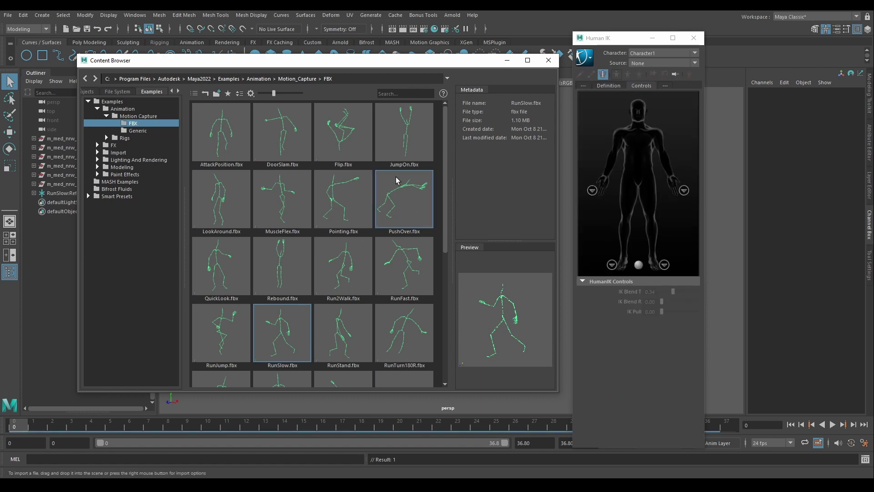
pyautogui.click(549, 61)
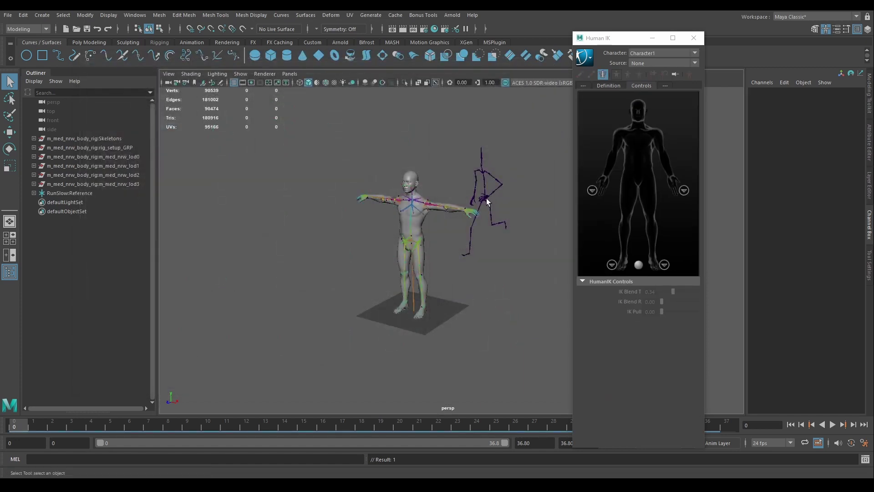
# Set the HumanIK source of Character1 to RunSlow1
pyautogui.moveTo(126, 425)
pyautogui.mouseDown()
pyautogui.moveTo(330, 429)
pyautogui.moveTo(8, 428)
pyautogui.mouseUp()
pyautogui.click(607, 86)
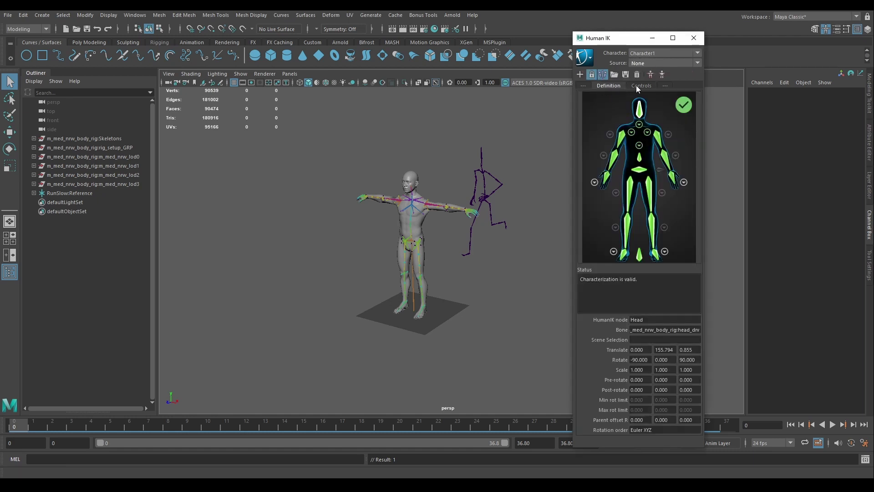
pyautogui.click(637, 86)
pyautogui.click(654, 63)
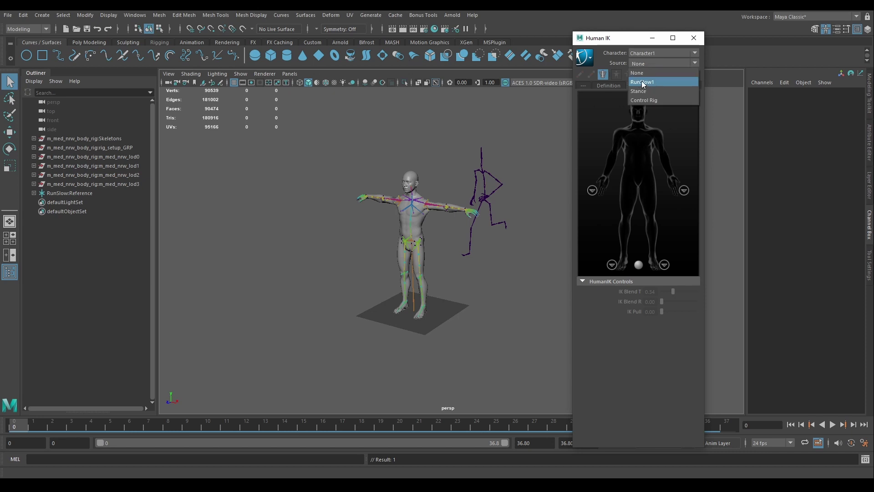
pyautogui.click(643, 82)
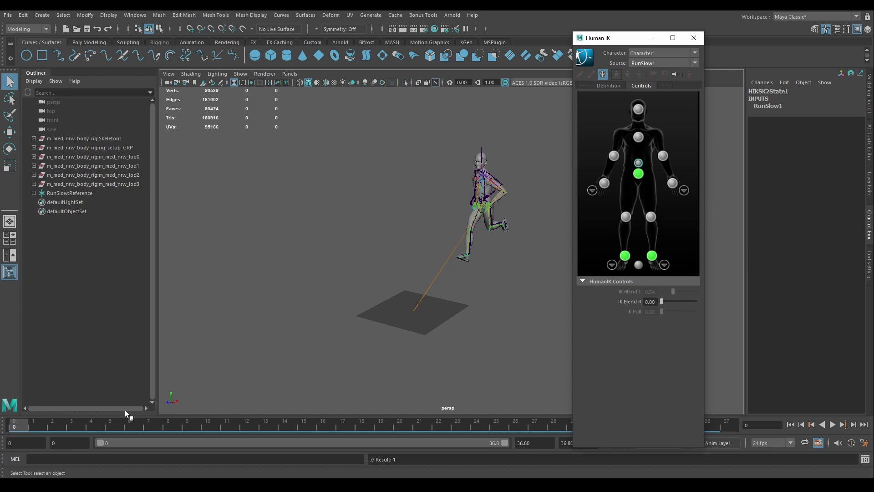
# Play back and scrub the retargeted run animation on the body rig, then stop playback
pyautogui.moveTo(73, 427); pyautogui.dragTo(515, 430)
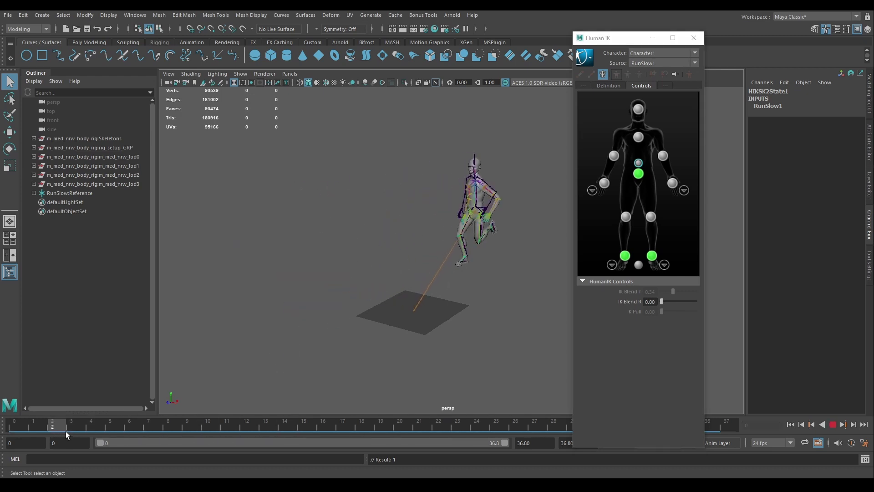
pyautogui.press('Escape')
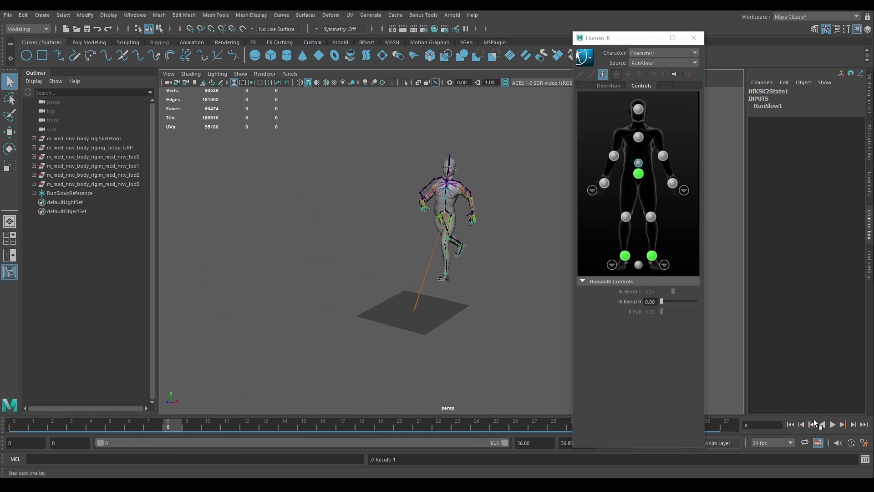
pyautogui.click(833, 425)
pyautogui.keyDown('alt'); pyautogui.moveTo(473, 321); pyautogui.dragTo(454, 325); pyautogui.keyUp('alt')
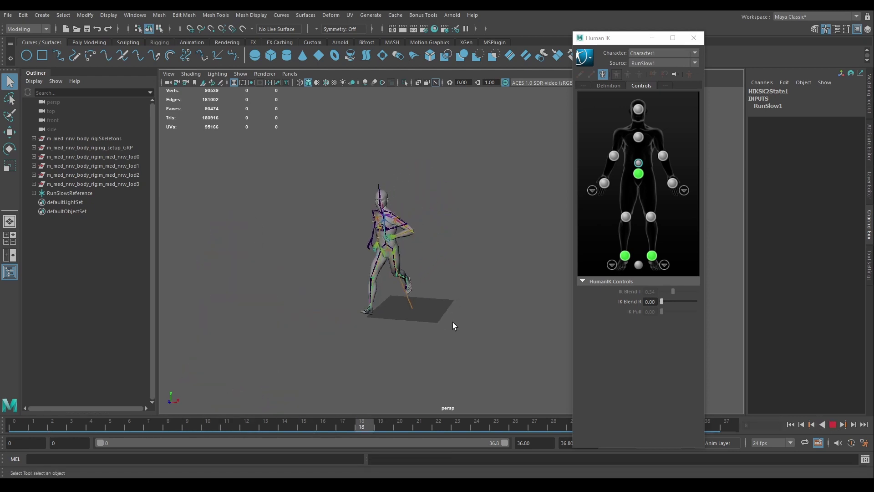
pyautogui.click(833, 426)
pyautogui.hotkey('alt', 'v')
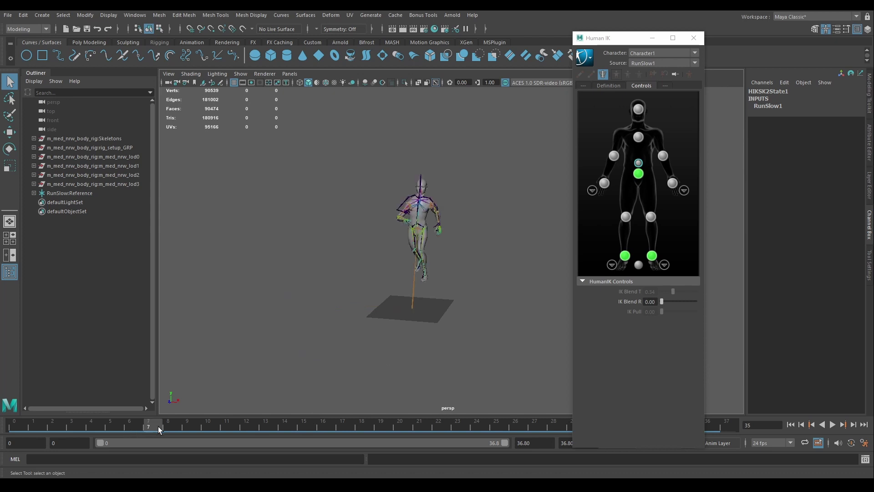
# Examine how the rig's shoulders and arms line up with the RunSlow skeleton at frame 3 from several angles
pyautogui.moveTo(94, 427)
pyautogui.mouseDown()
pyautogui.moveTo(136, 427)
pyautogui.moveTo(83, 430)
pyautogui.mouseUp()
pyautogui.press('f')
pyautogui.keyDown('alt'); pyautogui.moveTo(347, 209); pyautogui.dragTo(376, 205, button='right'); pyautogui.keyUp('alt')
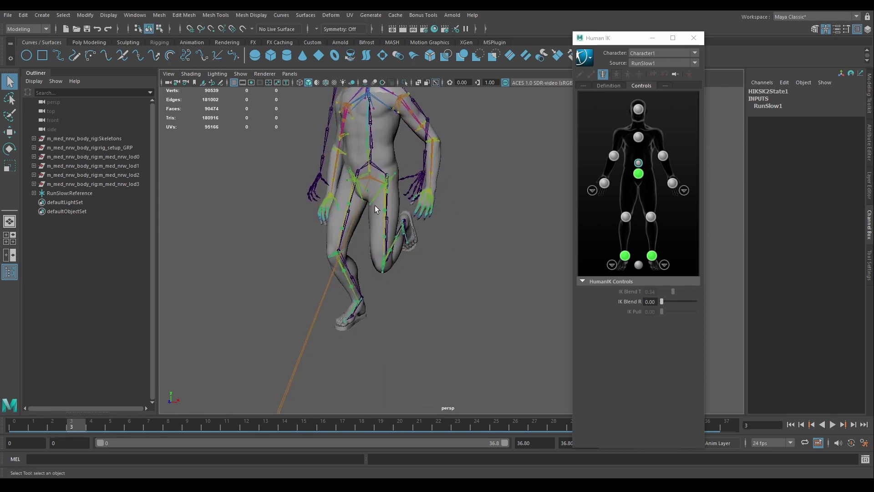
pyautogui.keyDown('alt'); pyautogui.moveTo(452, 207); pyautogui.dragTo(337, 242); pyautogui.keyUp('alt')
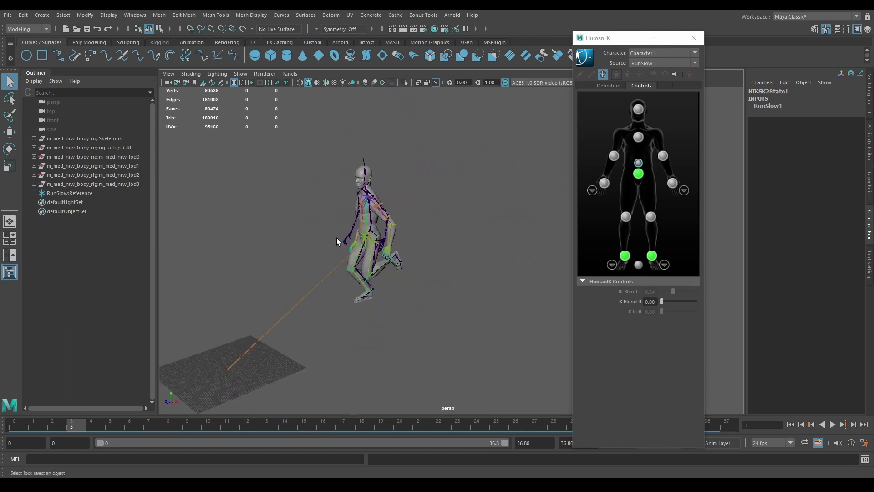
pyautogui.click(371, 235)
pyautogui.press('f')
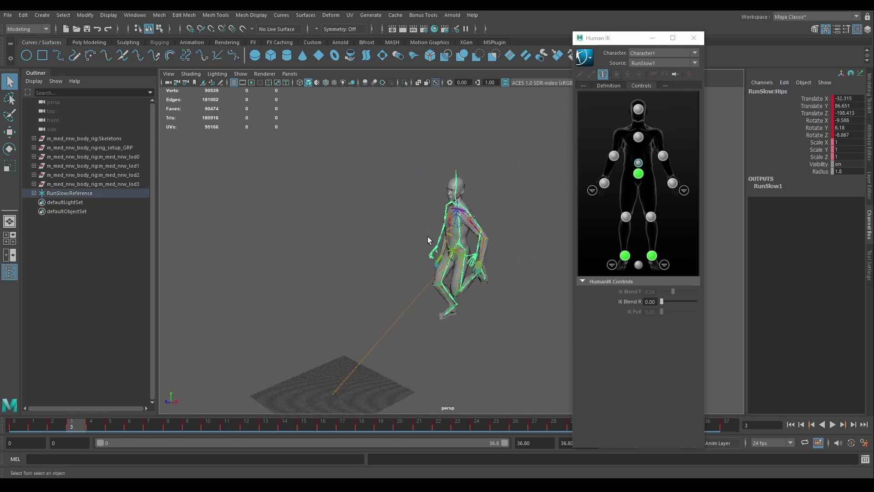
pyautogui.click(398, 239)
pyautogui.scroll(3, 471, 246)
pyautogui.keyDown('alt'); pyautogui.moveTo(471, 246); pyautogui.dragTo(347, 238, button='middle'); pyautogui.keyUp('alt')
pyautogui.keyDown('alt'); pyautogui.moveTo(358, 238); pyautogui.dragTo(327, 227); pyautogui.keyUp('alt')
pyautogui.scroll(5, 326, 228)
pyautogui.keyDown('alt'); pyautogui.moveTo(327, 228); pyautogui.dragTo(491, 314, button='middle'); pyautogui.keyUp('alt')
pyautogui.keyDown('alt'); pyautogui.moveTo(402, 253); pyautogui.dragTo(342, 296); pyautogui.keyUp('alt')
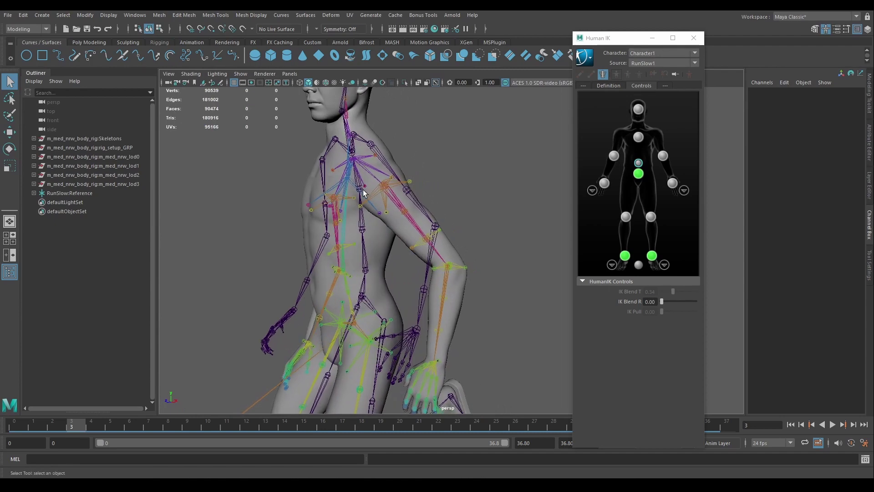
pyautogui.keyDown('alt'); pyautogui.moveTo(390, 260); pyautogui.dragTo(363, 266); pyautogui.keyUp('alt')
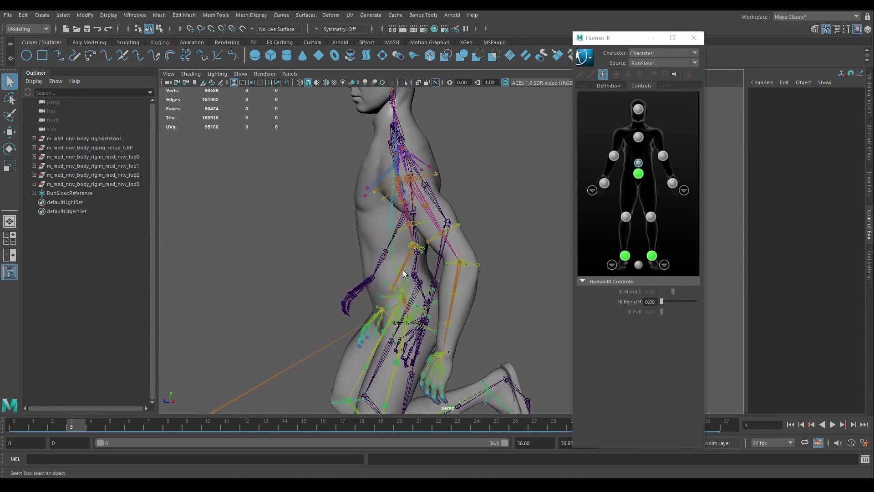
# Compare the full body rig with the RunSlow skeleton from the side, front and three-quarter views at frame 3
pyautogui.keyDown('alt'); pyautogui.moveTo(425, 327); pyautogui.dragTo(330, 276, button='right'); pyautogui.keyUp('alt')
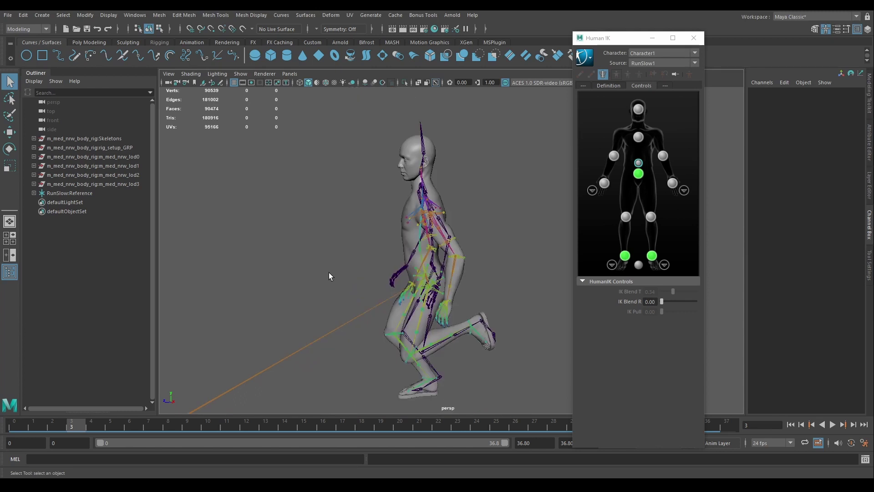
pyautogui.keyDown('alt'); pyautogui.moveTo(329, 270); pyautogui.dragTo(429, 249); pyautogui.keyUp('alt')
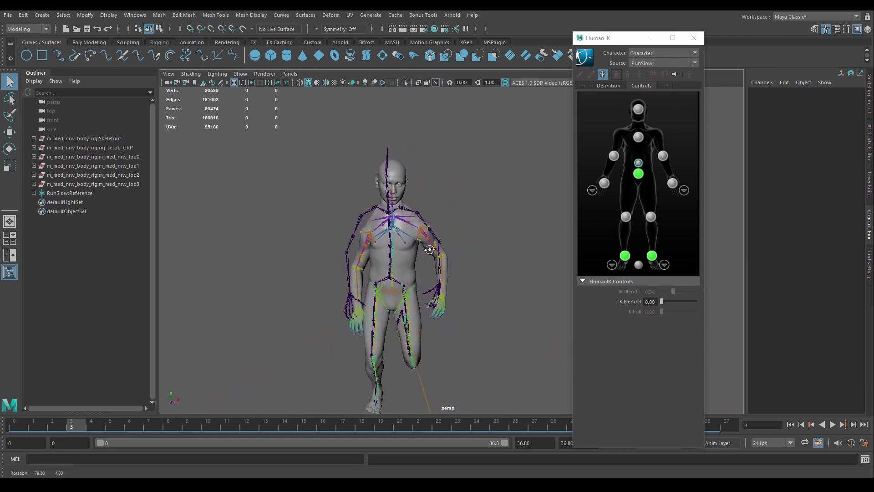
pyautogui.scroll(5, 429, 249)
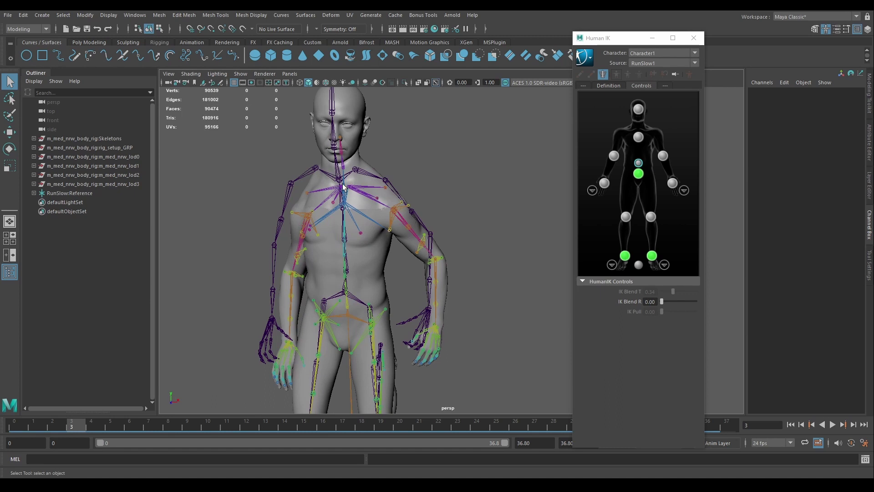
pyautogui.moveTo(387, 230)
pyautogui.keyDown('alt'); pyautogui.mouseDown(button='middle')
pyautogui.moveTo(410, 228)
pyautogui.moveTo(402, 226)
pyautogui.mouseUp(button='middle'); pyautogui.keyUp('alt')
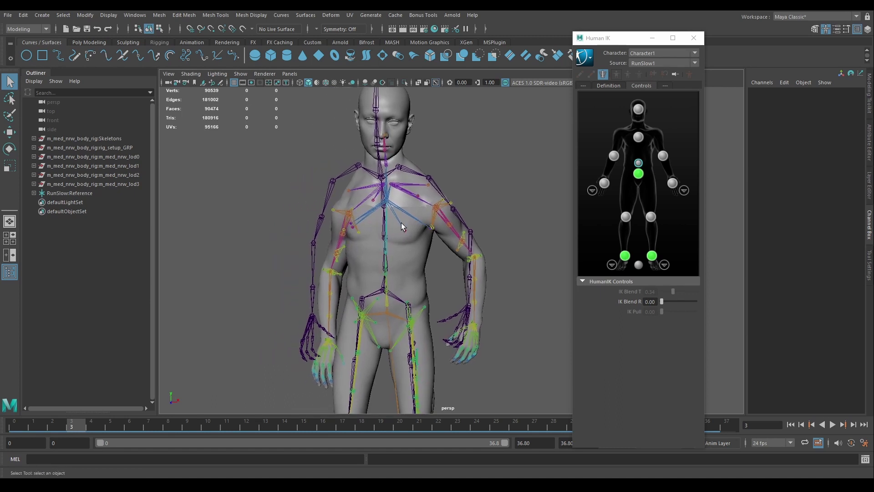
pyautogui.keyDown('alt'); pyautogui.moveTo(360, 214); pyautogui.dragTo(429, 230); pyautogui.keyUp('alt')
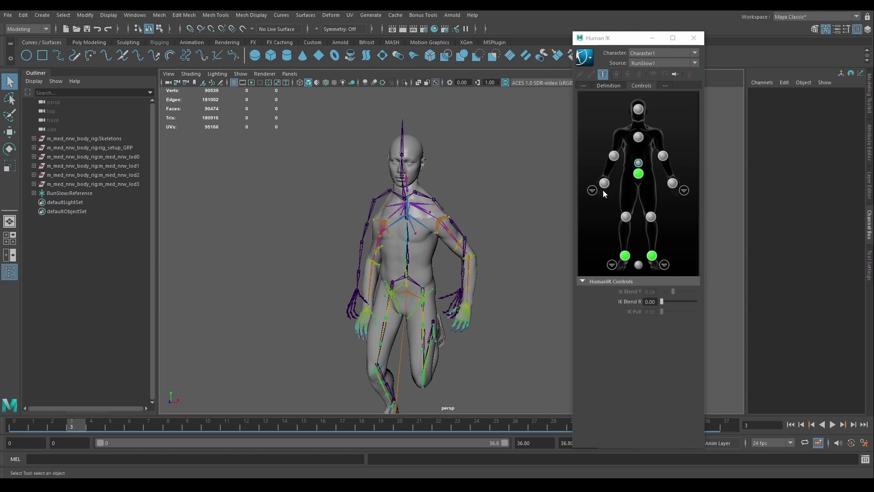
pyautogui.keyDown('alt'); pyautogui.moveTo(557, 263); pyautogui.dragTo(518, 290); pyautogui.keyUp('alt')
# Try adjusting the IK Blend and IK Pull values of the left wrist effector in the HumanIK controls
pyautogui.click(672, 183)
pyautogui.moveTo(668, 311)
pyautogui.mouseDown()
pyautogui.moveTo(664, 294)
pyautogui.moveTo(734, 299)
pyautogui.moveTo(683, 307)
pyautogui.moveTo(717, 312)
pyautogui.moveTo(677, 313)
pyautogui.moveTo(702, 311)
pyautogui.moveTo(674, 292)
pyautogui.moveTo(717, 293)
pyautogui.moveTo(662, 293)
pyautogui.moveTo(687, 311)
pyautogui.moveTo(655, 312)
pyautogui.mouseUp()
pyautogui.click(696, 302)
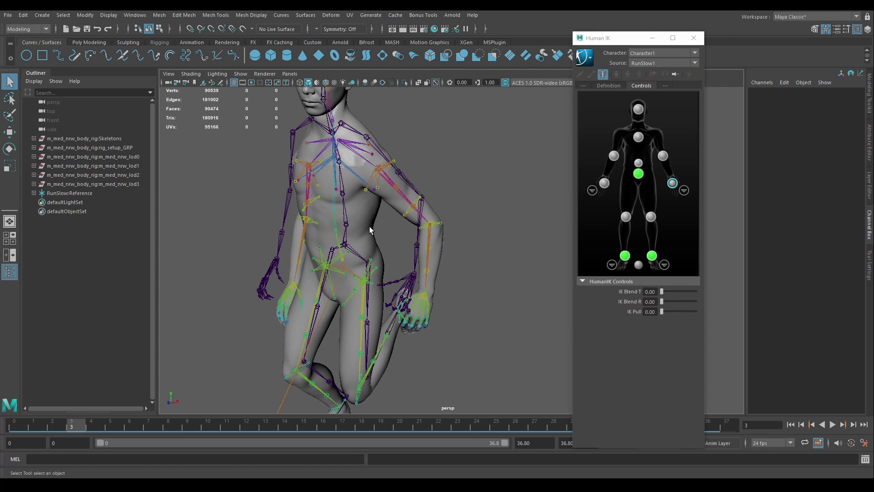
# Select the pelvis_drv joint of the rig's driverSkeleton and show its HIKproperties1 attributes
pyautogui.keyDown('alt'); pyautogui.moveTo(370, 230); pyautogui.dragTo(381, 202); pyautogui.keyUp('alt')
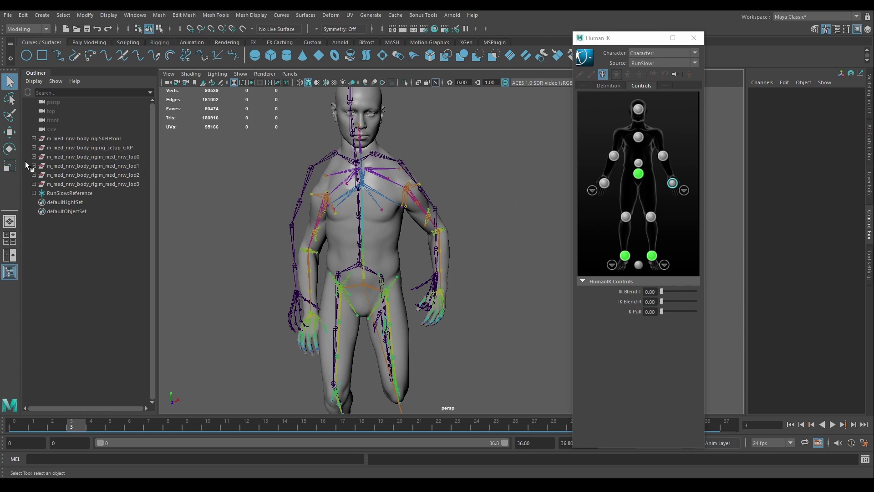
pyautogui.click(34, 138)
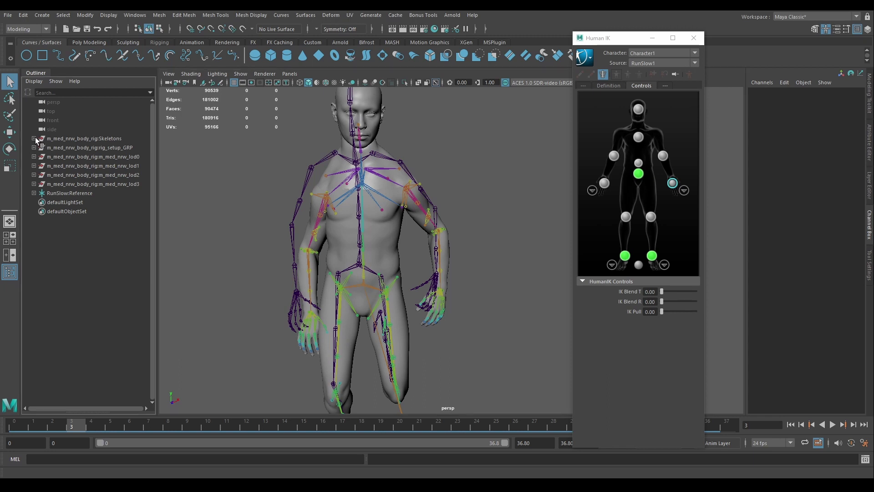
pyautogui.click(39, 156)
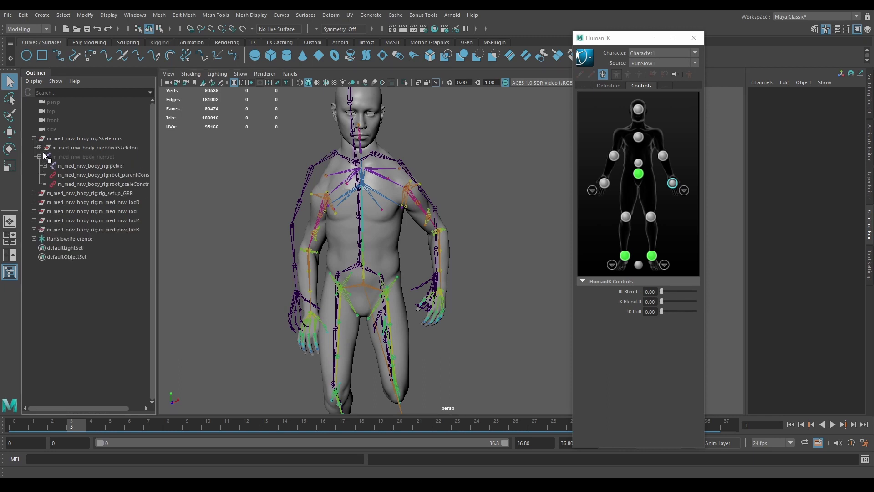
pyautogui.click(39, 147)
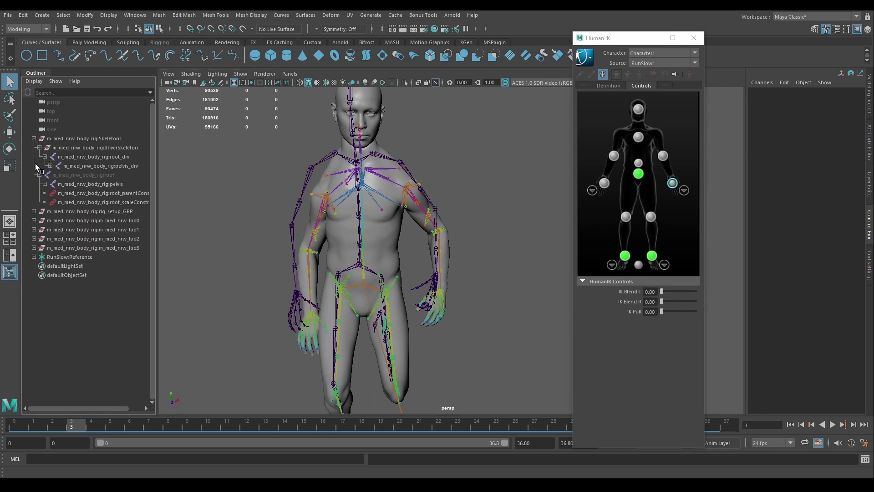
pyautogui.click(106, 166)
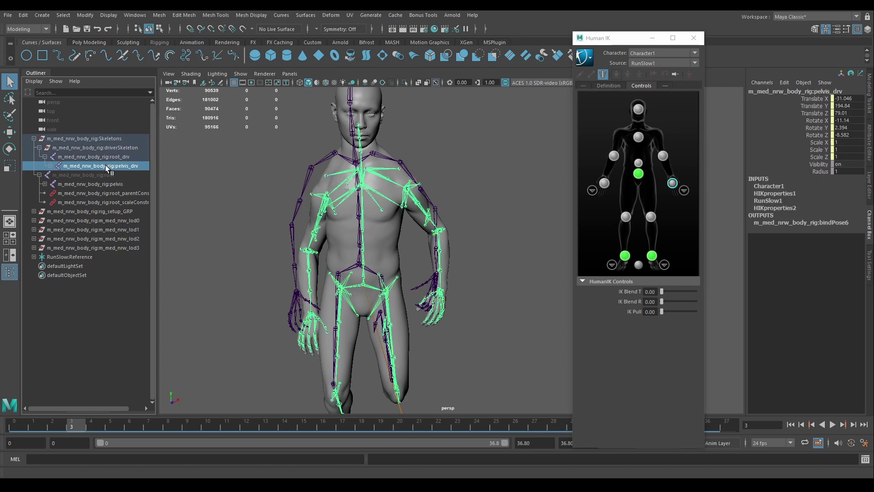
pyautogui.click(871, 161)
pyautogui.click(741, 89)
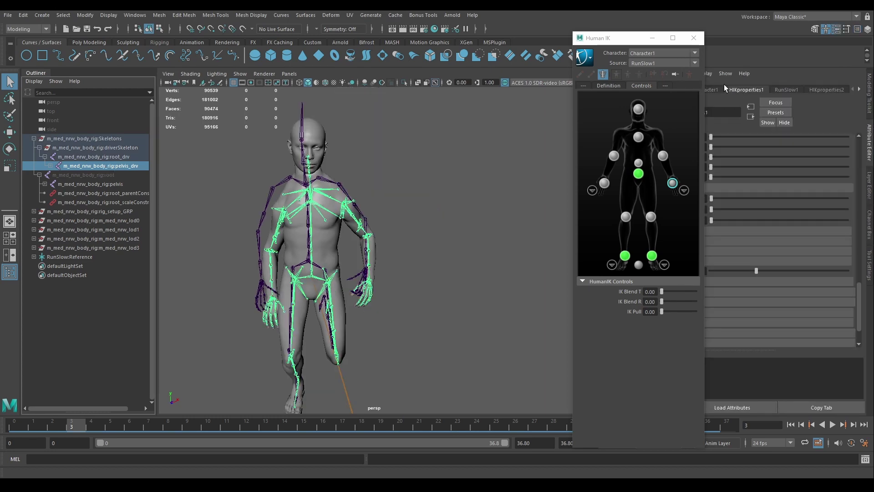
# Bring the Retarget Specific settings of HIKproperties1 into view and close the HumanIK window
pyautogui.moveTo(623, 41); pyautogui.dragTo(514, 47)
pyautogui.scroll(5, 727, 192)
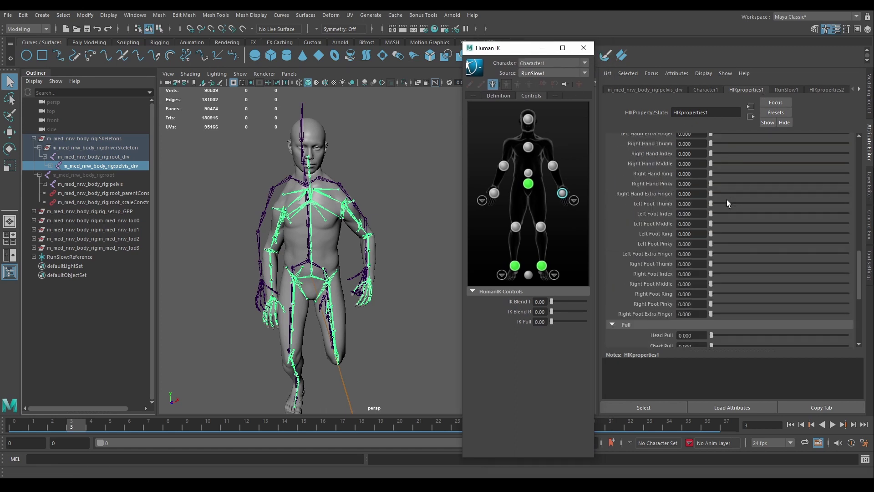
pyautogui.scroll(10, 734, 211)
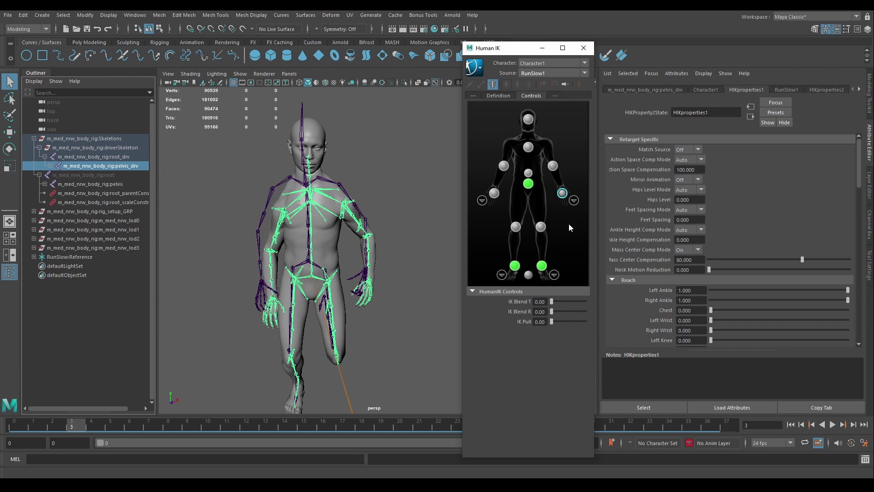
pyautogui.click(584, 48)
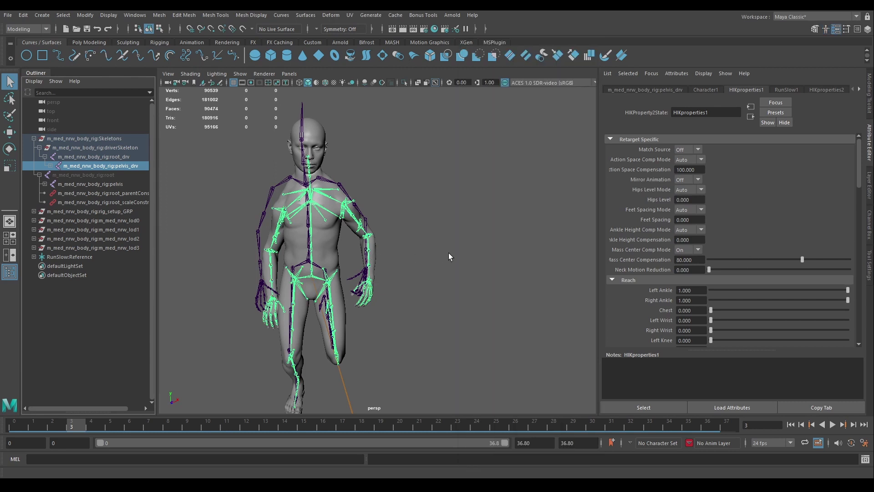
# Set Match Source to On in the Retarget Specific settings of HIKproperties1
pyautogui.keyDown('alt'); pyautogui.moveTo(436, 251); pyautogui.dragTo(541, 247); pyautogui.keyUp('alt')
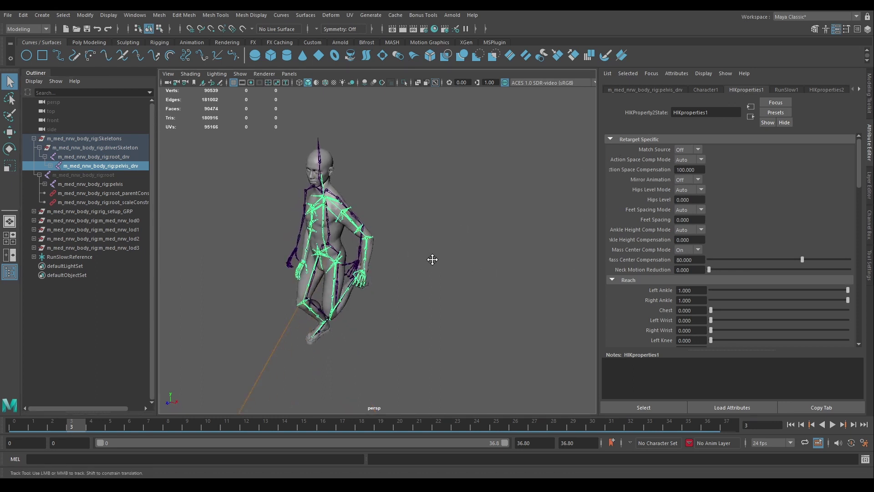
pyautogui.keyDown('alt'); pyautogui.moveTo(429, 258); pyautogui.dragTo(501, 258); pyautogui.keyUp('alt')
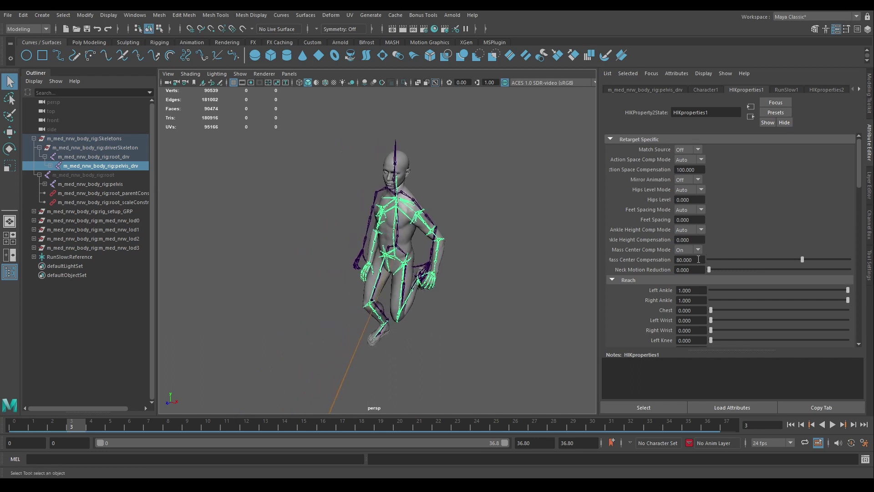
pyautogui.keyDown('alt'); pyautogui.moveTo(510, 270); pyautogui.dragTo(490, 264); pyautogui.keyUp('alt')
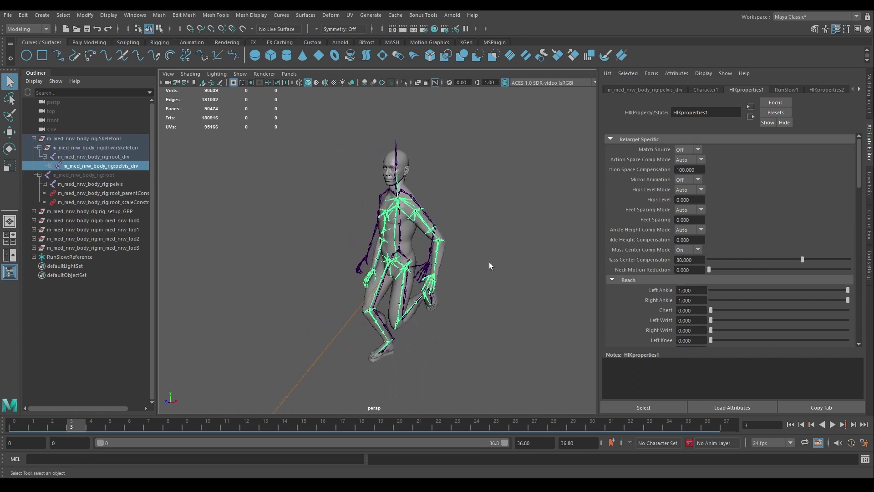
pyautogui.scroll(2, 490, 265)
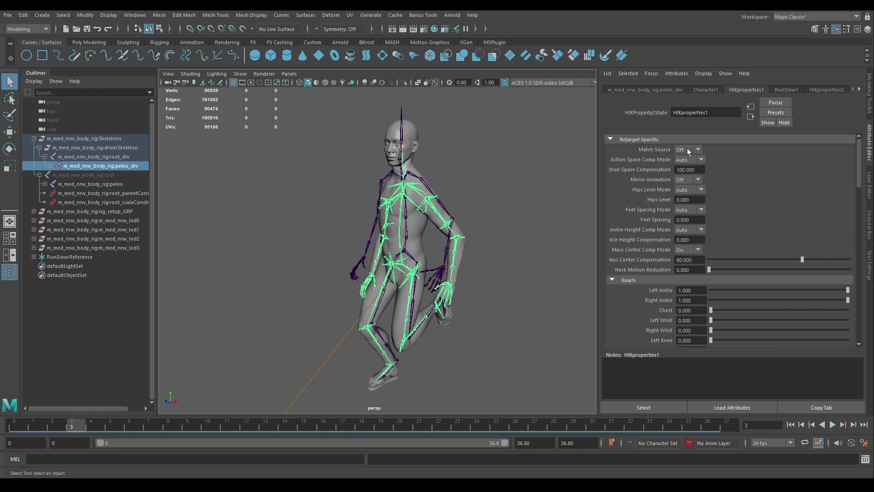
pyautogui.click(689, 152)
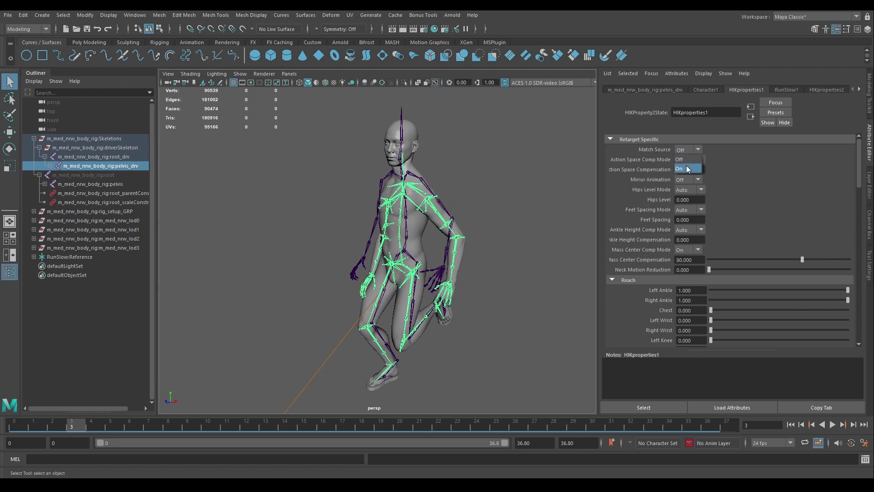
pyautogui.click(688, 169)
# Check the matched rig against the source skeleton up to frame 4 and set Match Source back to Off
pyautogui.keyDown('alt'); pyautogui.moveTo(503, 291); pyautogui.dragTo(493, 281); pyautogui.keyUp('alt')
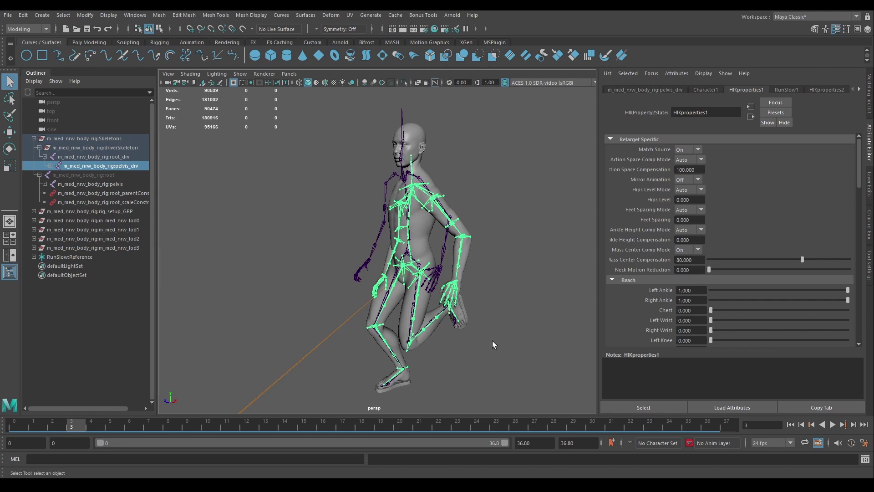
pyautogui.keyDown('alt'); pyautogui.moveTo(493, 341); pyautogui.dragTo(470, 347); pyautogui.keyUp('alt')
pyautogui.scroll(4, 477, 278)
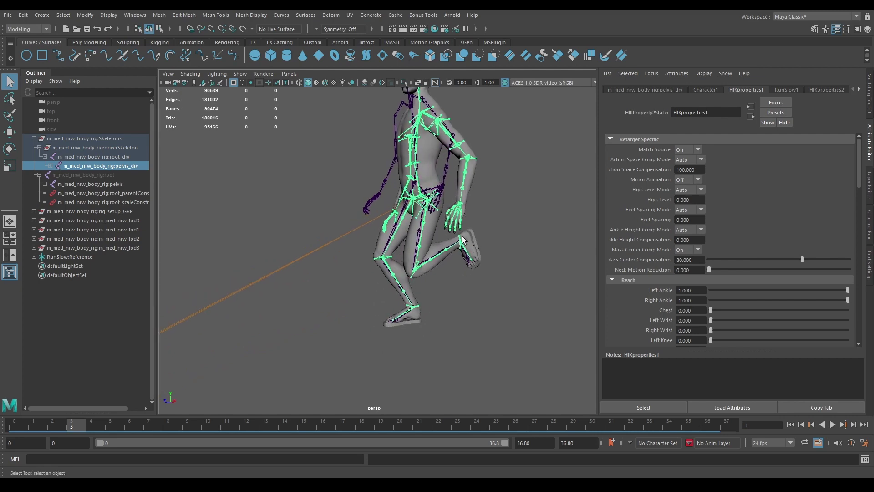
pyautogui.moveTo(71, 423); pyautogui.dragTo(97, 432)
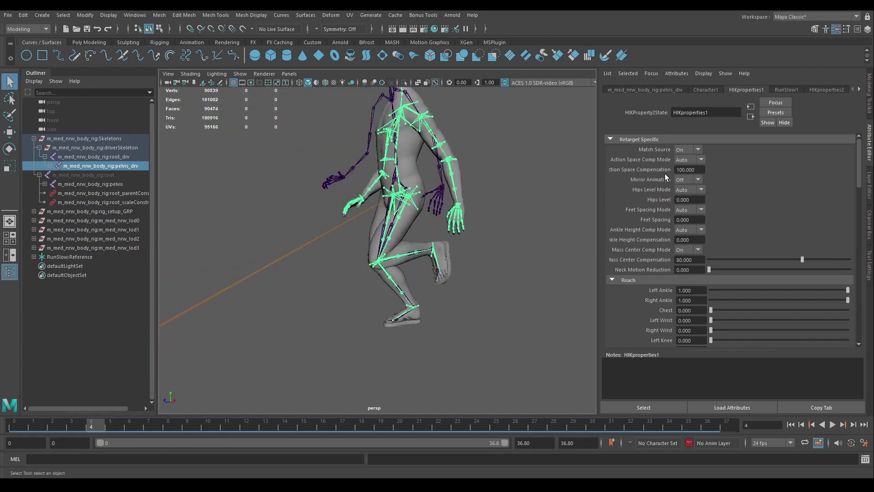
pyautogui.click(687, 160)
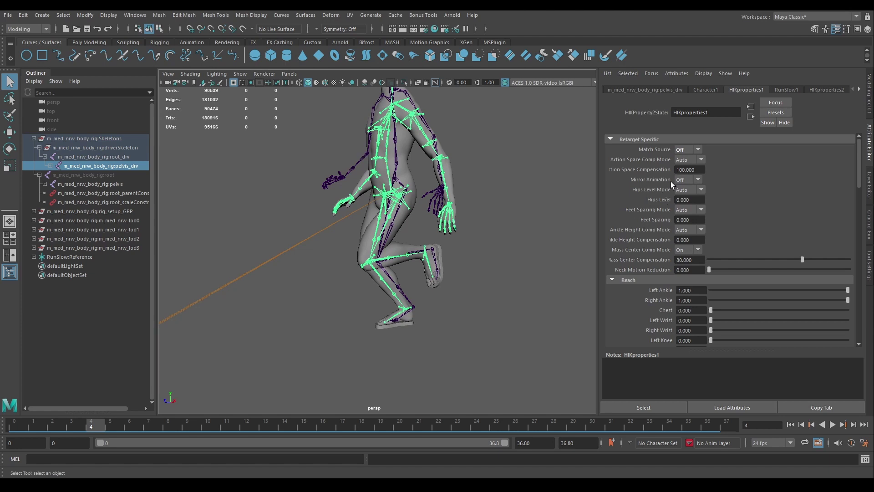
# Try Mirror Animation set to On, return it to Off and reframe the character
pyautogui.click(686, 181)
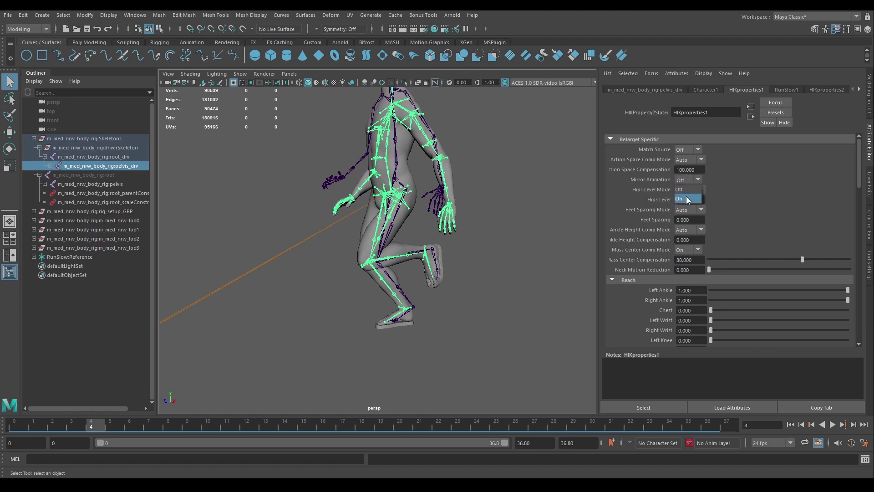
pyautogui.click(688, 191)
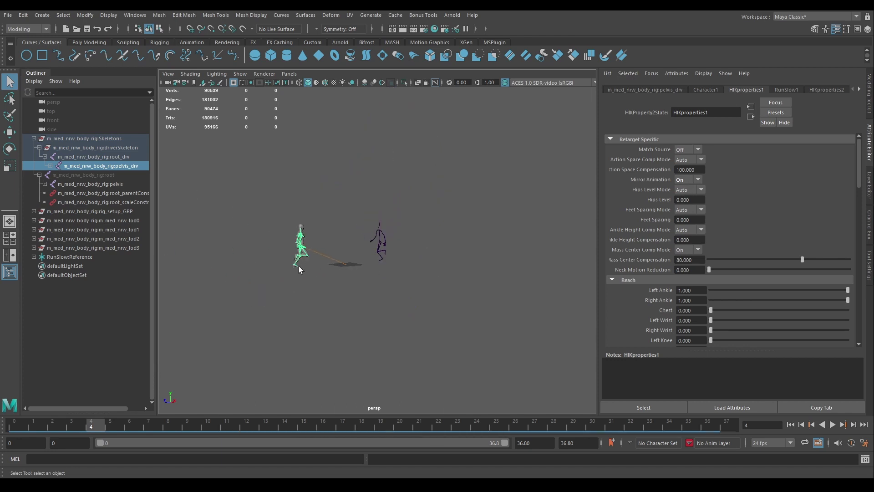
pyautogui.click(693, 181)
pyautogui.click(681, 189)
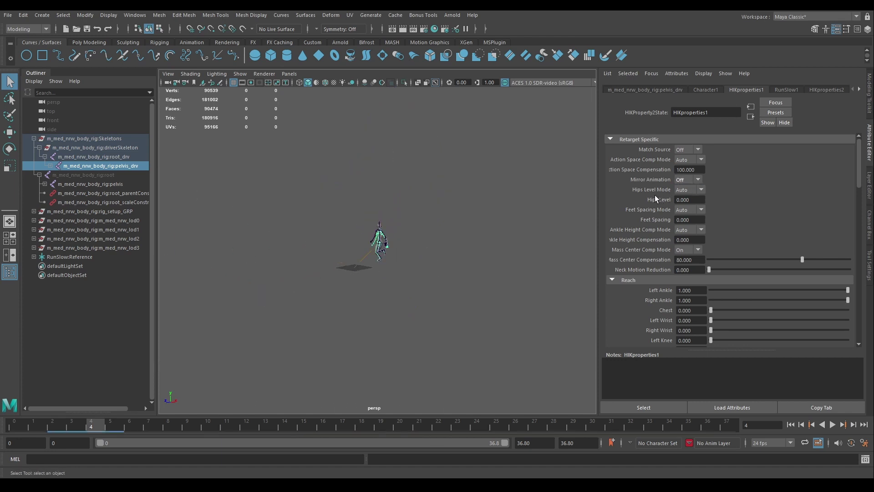
pyautogui.press('f')
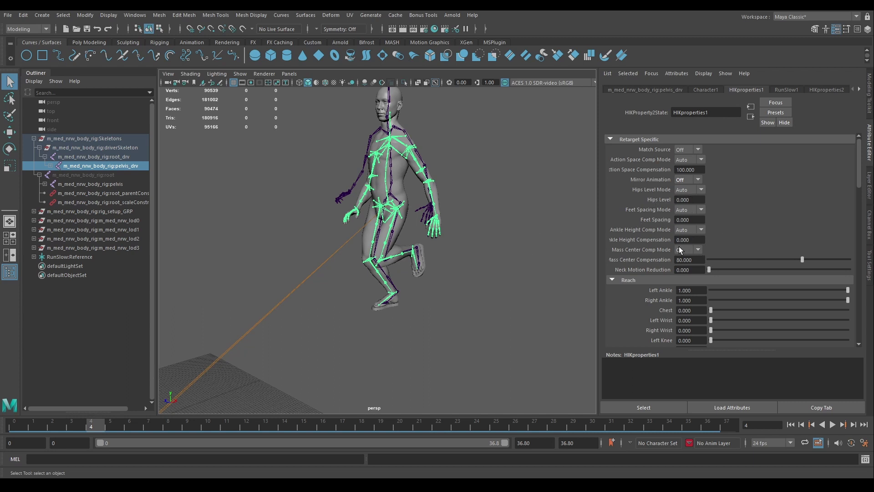
# Set the Left Shoulder reach to about 0.448 and the Right Shoulder reach to about 0.455
pyautogui.scroll(-5, 753, 235)
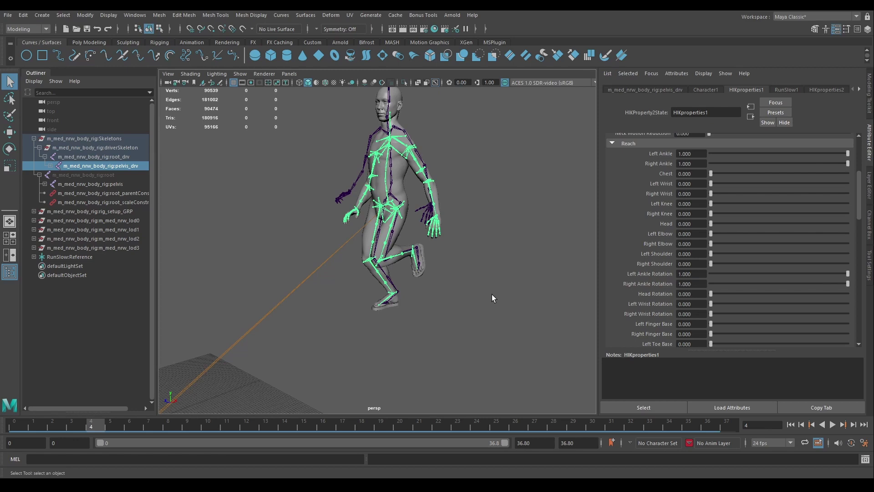
pyautogui.keyDown('alt'); pyautogui.moveTo(353, 152); pyautogui.dragTo(420, 150); pyautogui.keyUp('alt')
pyautogui.scroll(5, 421, 151)
pyautogui.keyDown('alt'); pyautogui.moveTo(491, 174); pyautogui.dragTo(481, 174, button='middle'); pyautogui.keyUp('alt')
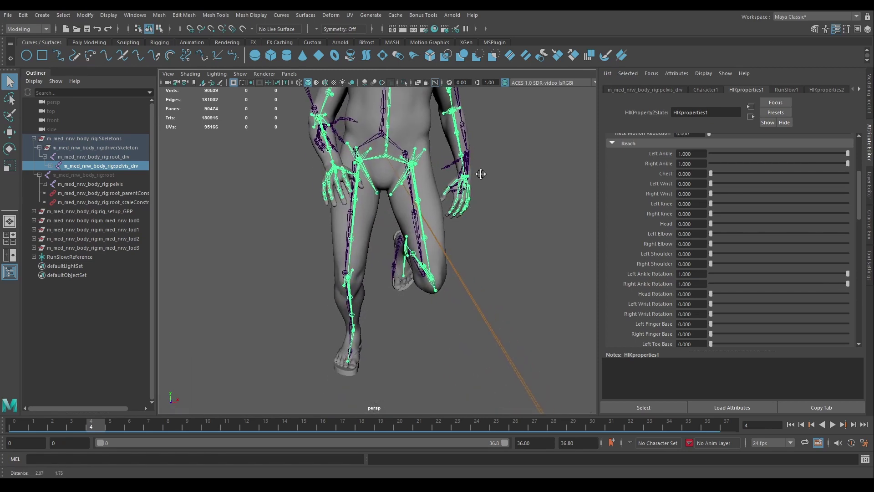
pyautogui.press('f')
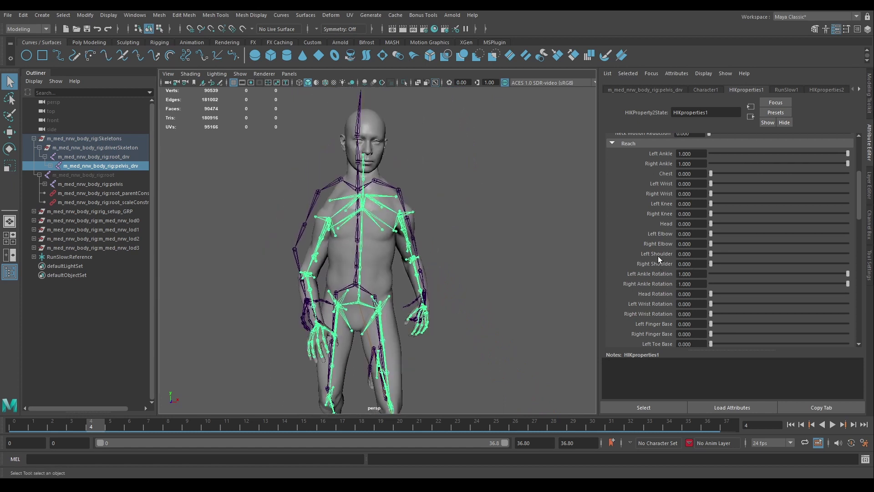
pyautogui.moveTo(711, 255); pyautogui.dragTo(772, 258)
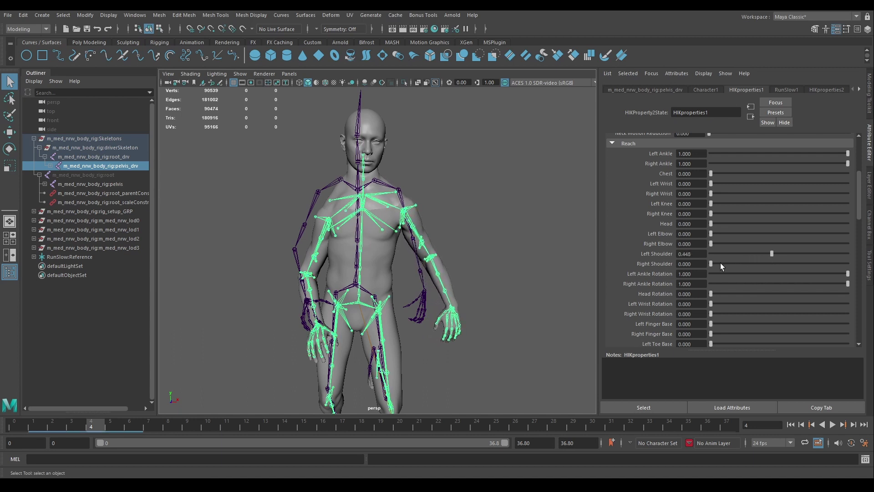
pyautogui.moveTo(713, 266); pyautogui.dragTo(773, 269)
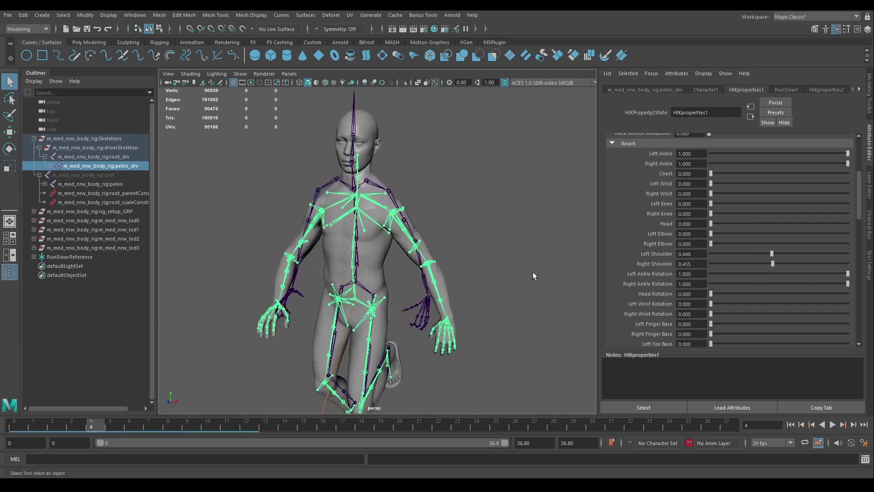
# Advance the animation to frame 8 and set the Right Elbow reach to about 0.522
pyautogui.moveTo(113, 422); pyautogui.dragTo(178, 424)
pyautogui.keyDown('alt'); pyautogui.moveTo(269, 253); pyautogui.dragTo(292, 263); pyautogui.keyUp('alt')
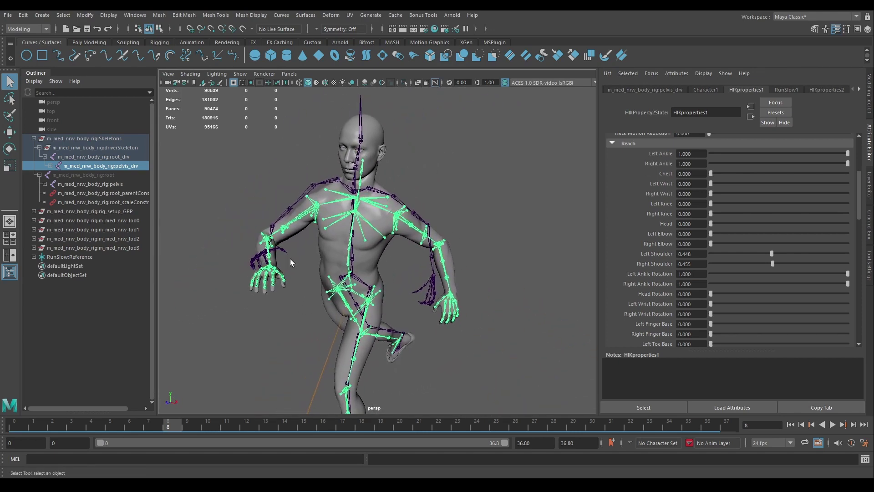
pyautogui.moveTo(711, 243); pyautogui.dragTo(782, 248)
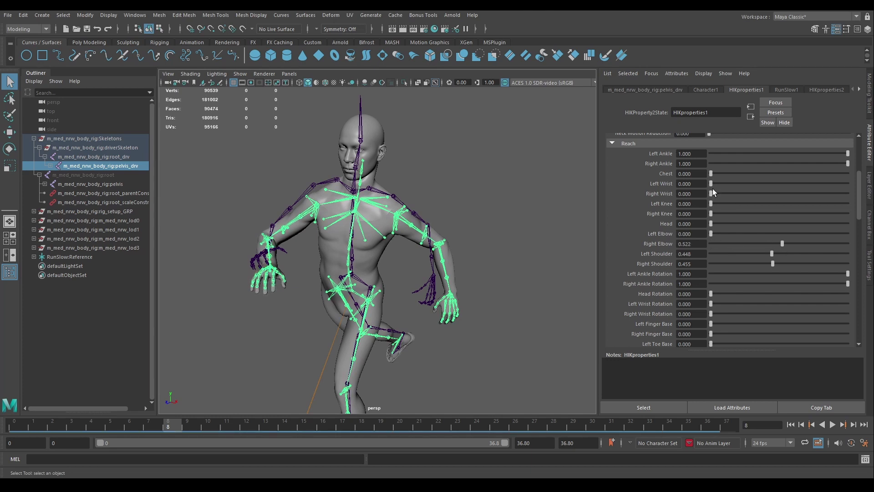
# Set the Right Wrist reach to about 0.378, Left Wrist to about 0.311 and Left Elbow to about 0.077, checking the motion on other frames
pyautogui.moveTo(714, 195); pyautogui.dragTo(762, 199)
pyautogui.keyDown('alt'); pyautogui.moveTo(392, 258); pyautogui.dragTo(278, 267); pyautogui.keyUp('alt')
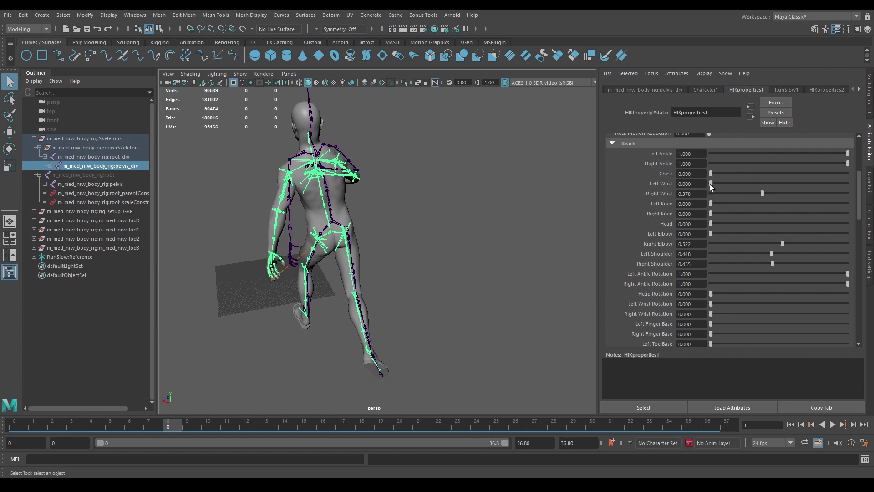
pyautogui.moveTo(713, 186); pyautogui.dragTo(755, 189)
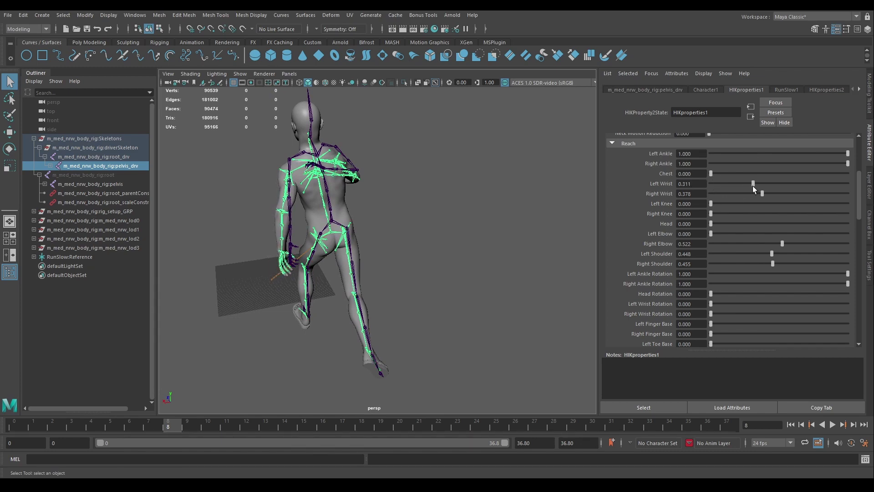
pyautogui.keyDown('alt'); pyautogui.moveTo(346, 196); pyautogui.dragTo(412, 196); pyautogui.keyUp('alt')
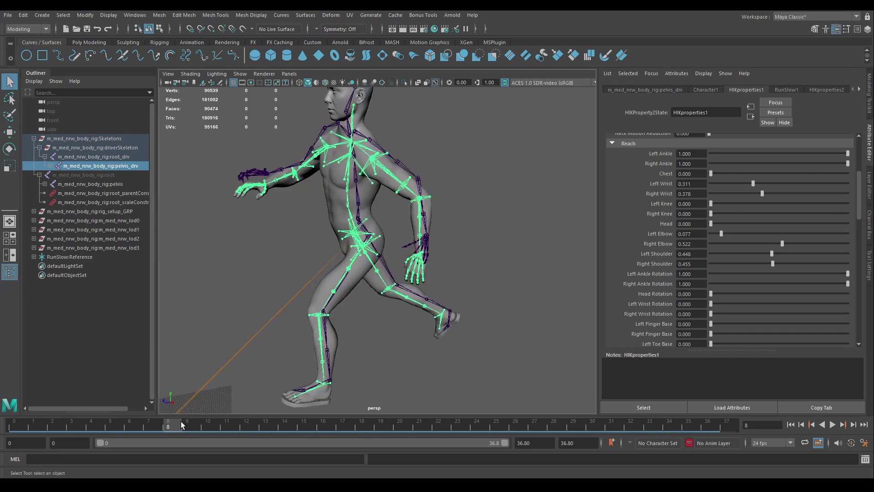
pyautogui.click(231, 424)
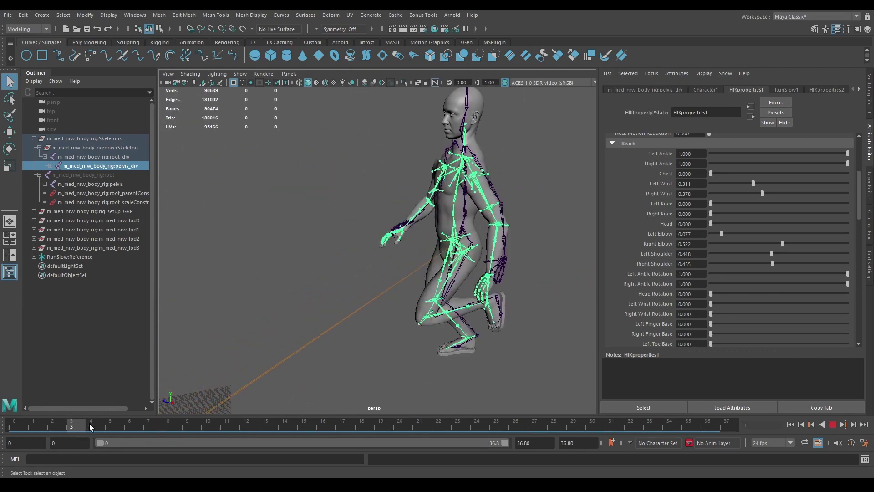
pyautogui.press('Escape')
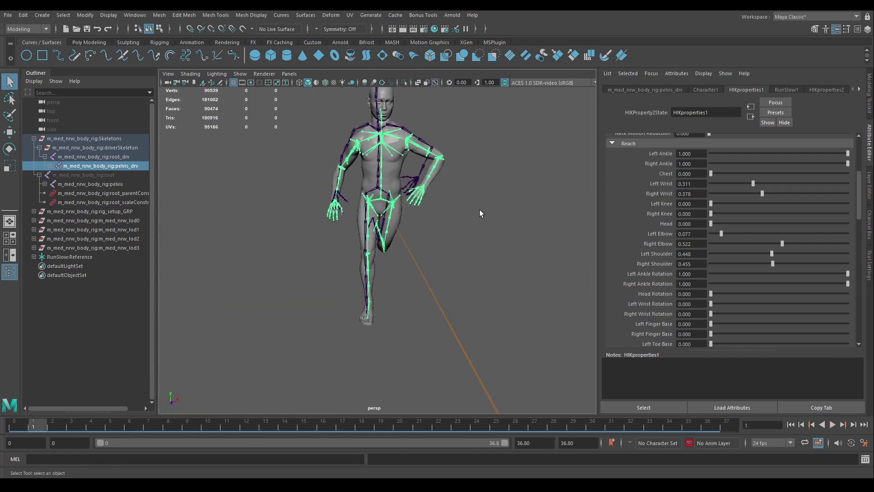
# Look through the remaining Reach settings and the Pull section of HIKproperties1, including the Left Arm pull settings
pyautogui.scroll(-5, 755, 267)
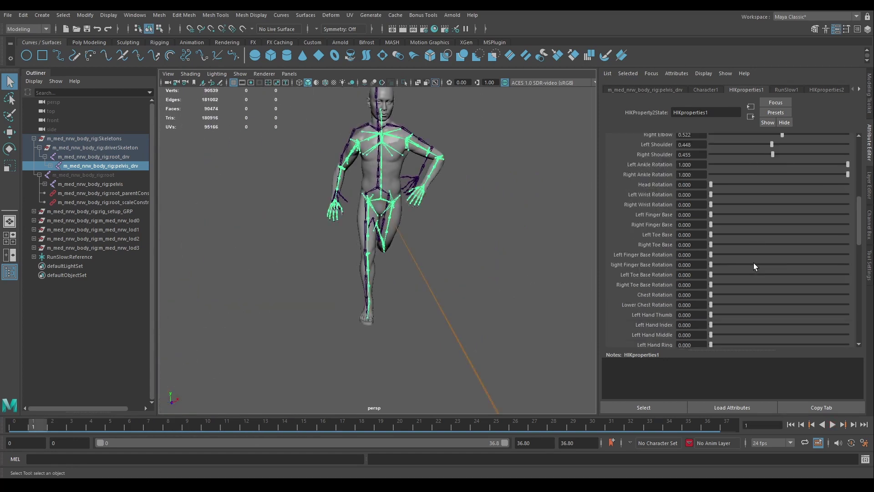
pyautogui.scroll(-3, 664, 195)
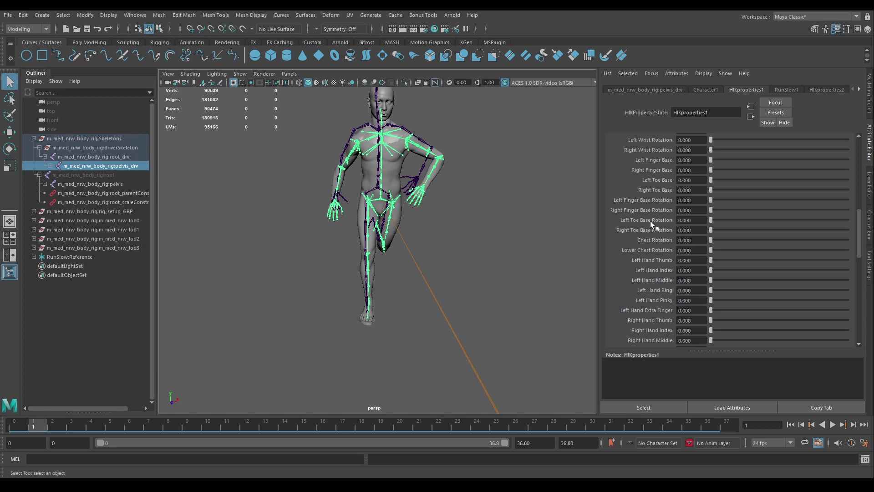
pyautogui.scroll(-5, 650, 221)
pyautogui.scroll(-8, 651, 200)
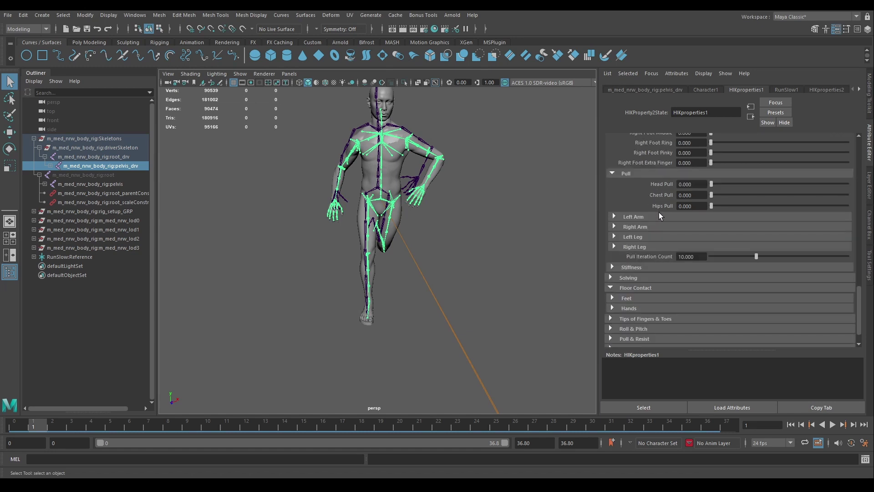
pyautogui.click(615, 217)
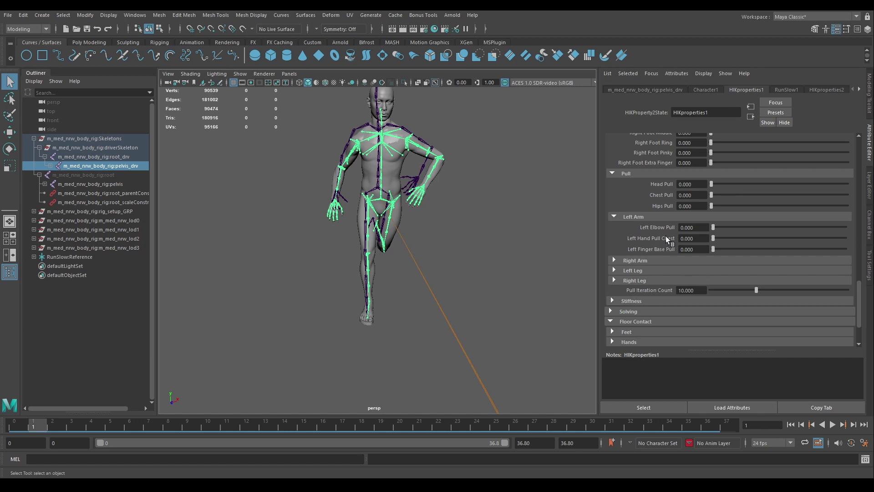
pyautogui.click(614, 217)
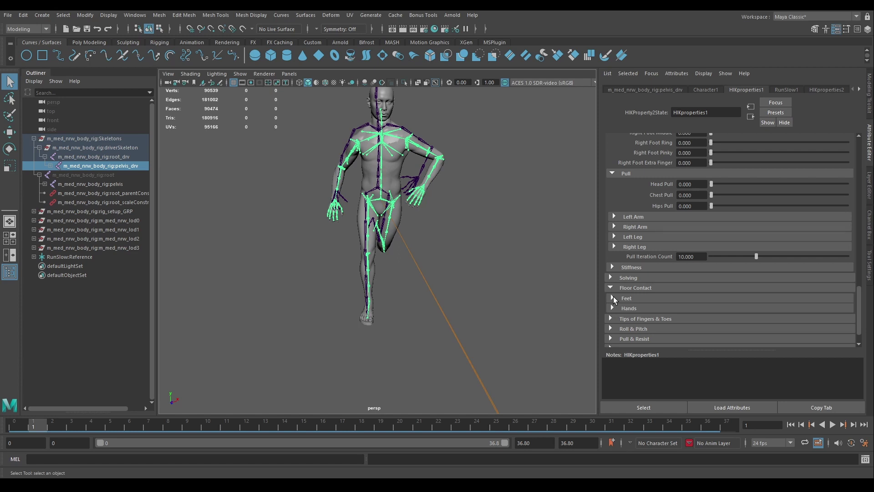
# Clear the selection, turn off the X-ray display of the joints and play back the running character
pyautogui.click(457, 244)
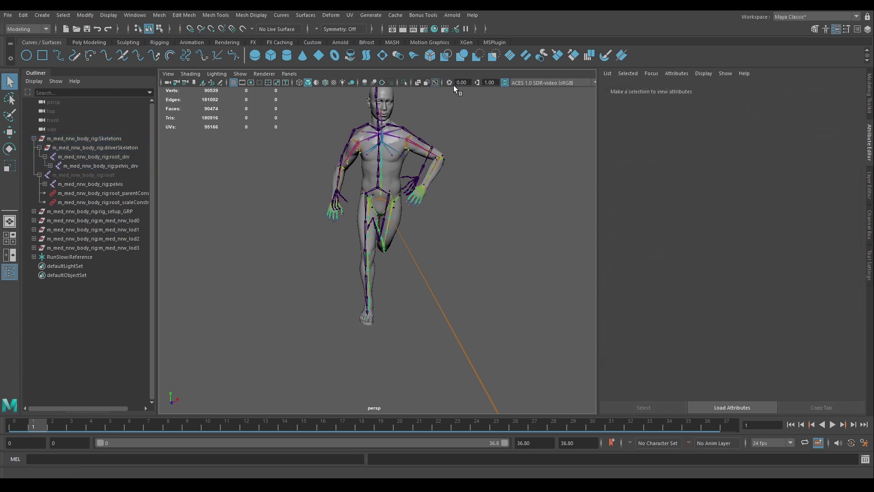
pyautogui.click(436, 83)
pyautogui.keyDown('alt'); pyautogui.moveTo(444, 197); pyautogui.dragTo(433, 191); pyautogui.keyUp('alt')
pyautogui.scroll(-4, 434, 191)
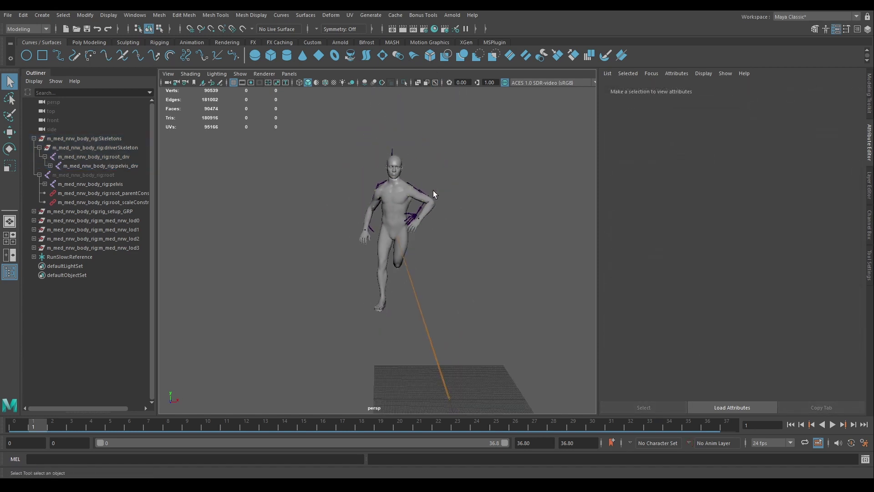
pyautogui.click(833, 425)
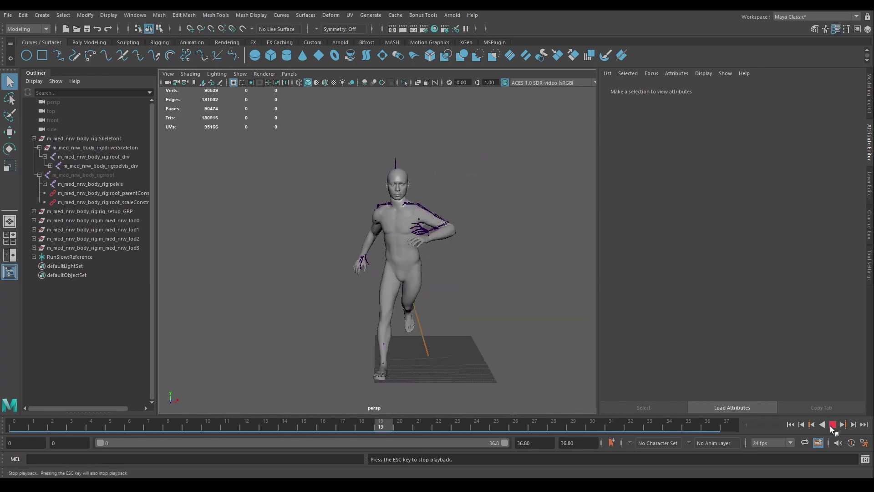
pyautogui.click(833, 425)
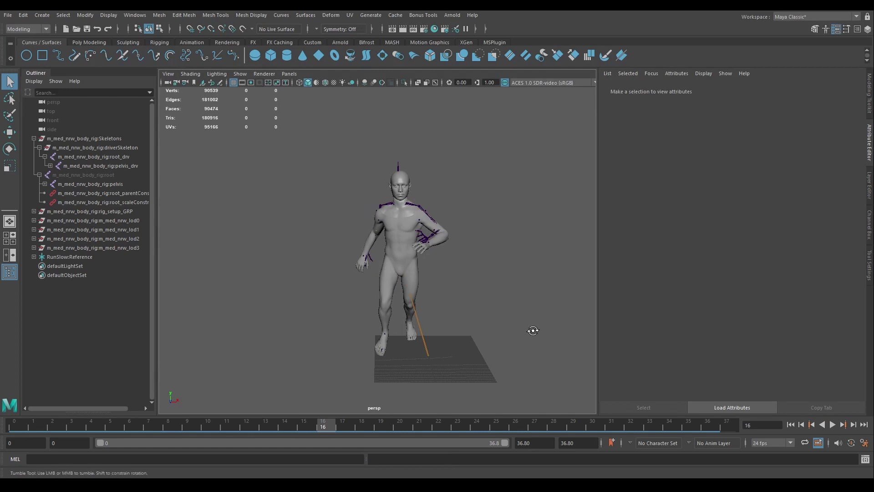
pyautogui.moveTo(533, 330)
pyautogui.keyDown('alt'); pyautogui.mouseDown()
pyautogui.moveTo(511, 336)
pyautogui.moveTo(522, 336)
pyautogui.mouseUp(); pyautogui.keyUp('alt')
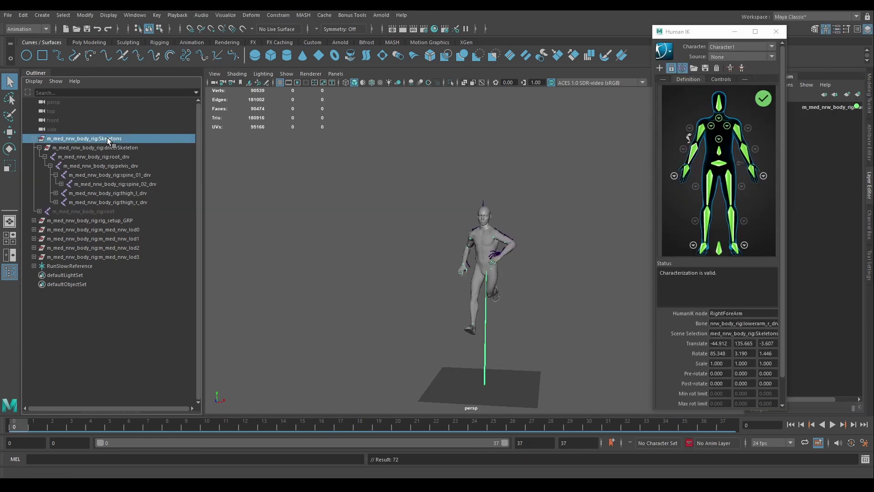
# Select the rig hierarchy from Skeletons through root and bring up the Export Selection file dialog
pyautogui.keyDown('shift'); pyautogui.click(83, 211); pyautogui.keyUp('shift')
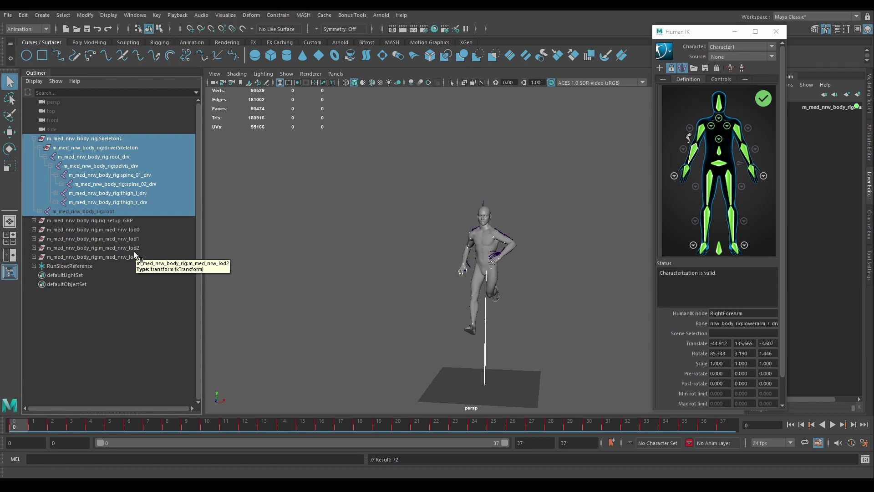
pyautogui.click(9, 16)
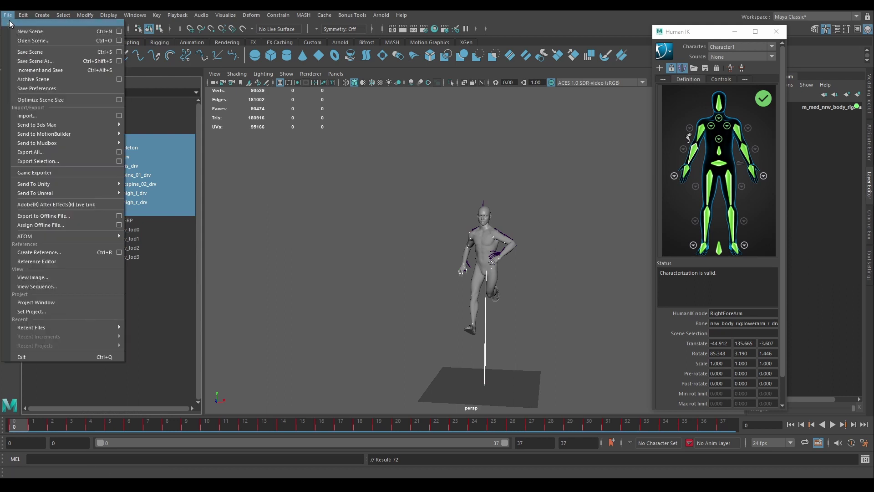
pyautogui.click(119, 162)
pyautogui.click(245, 356)
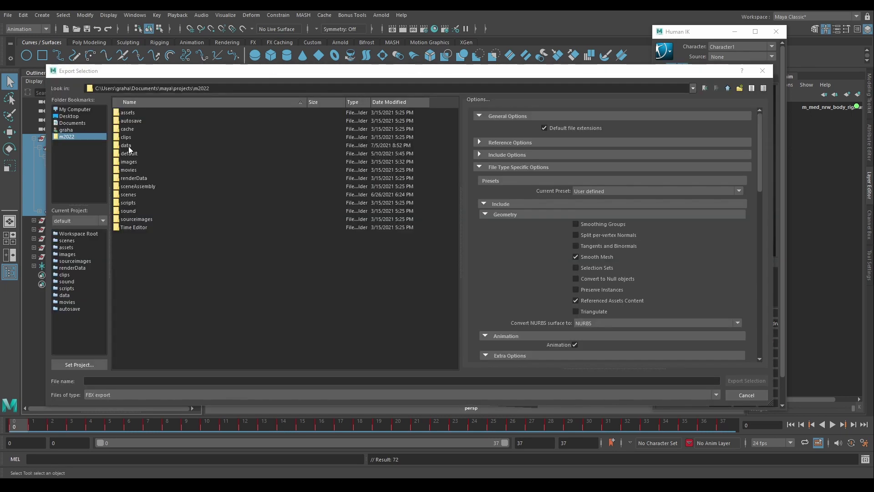
# Name the FBX export MH_test_anim_003.fbx in the m2022 project's data folder
pyautogui.doubleClick(126, 145)
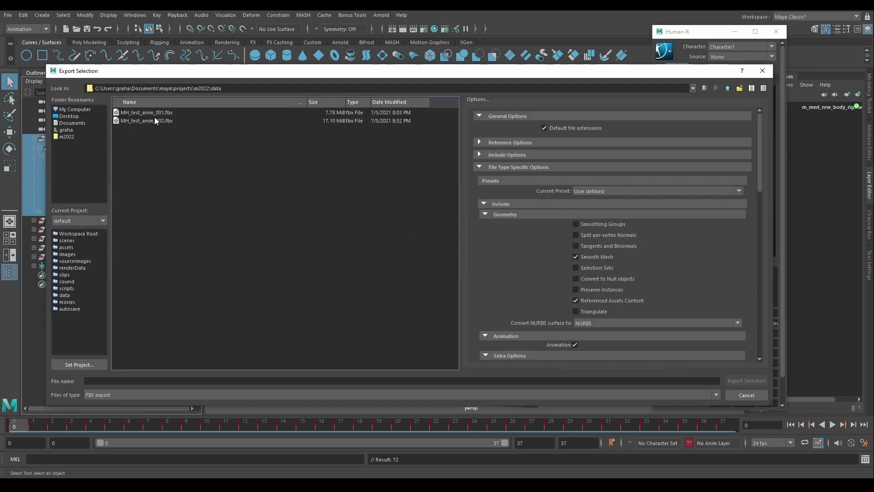
pyautogui.click(155, 118)
pyautogui.click(129, 381)
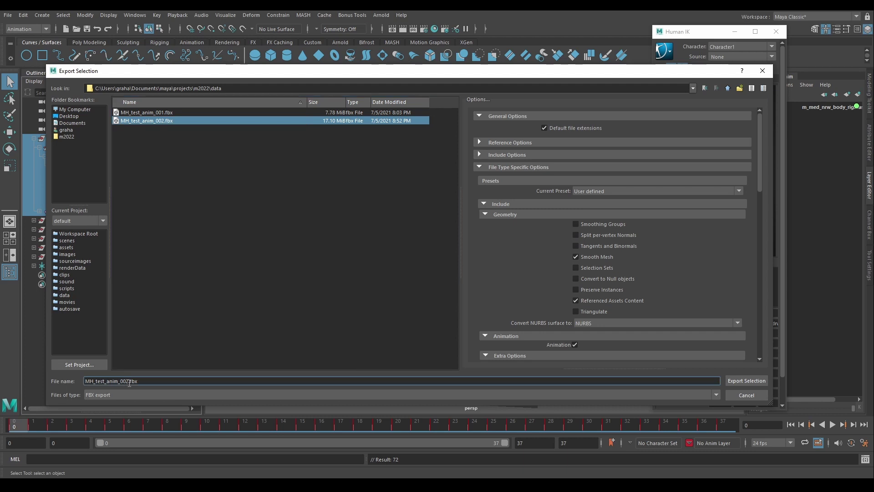
pyautogui.press('BackSpace')
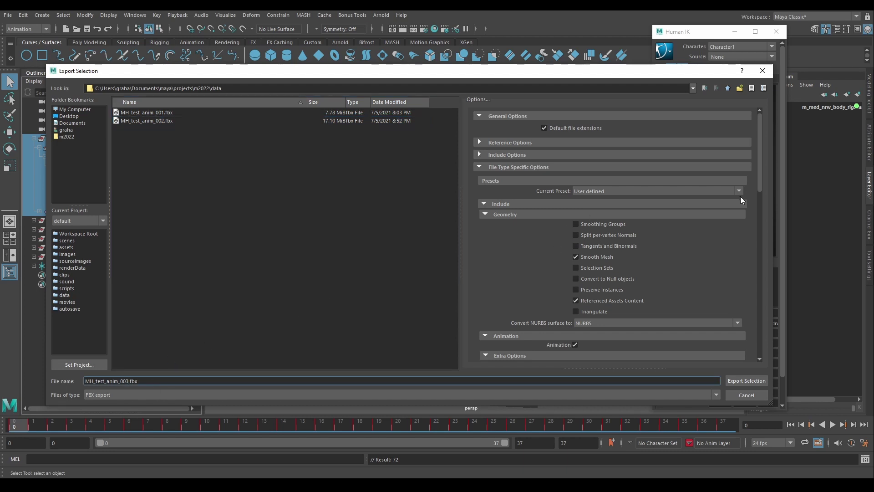
# Review the FBX animation, bake, deformed-model and constraint options, export the selection and dismiss the Warnings and Errors report
pyautogui.scroll(-4, 704, 250)
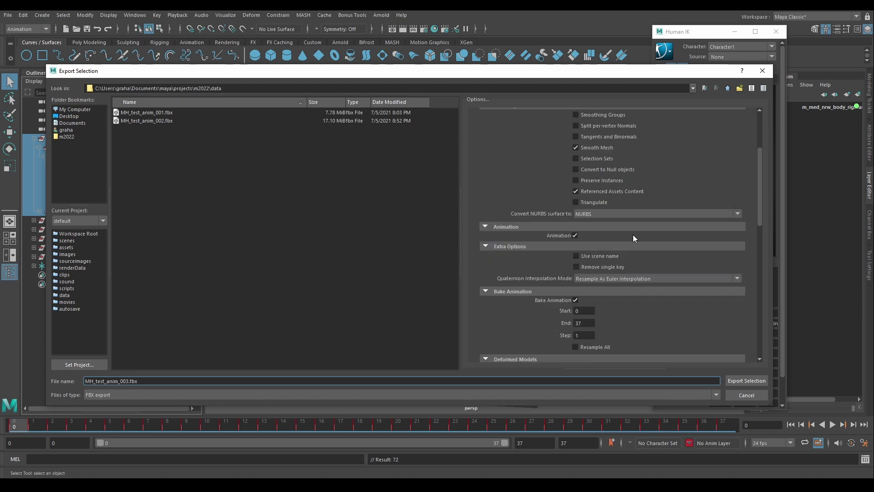
pyautogui.scroll(-2, 633, 234)
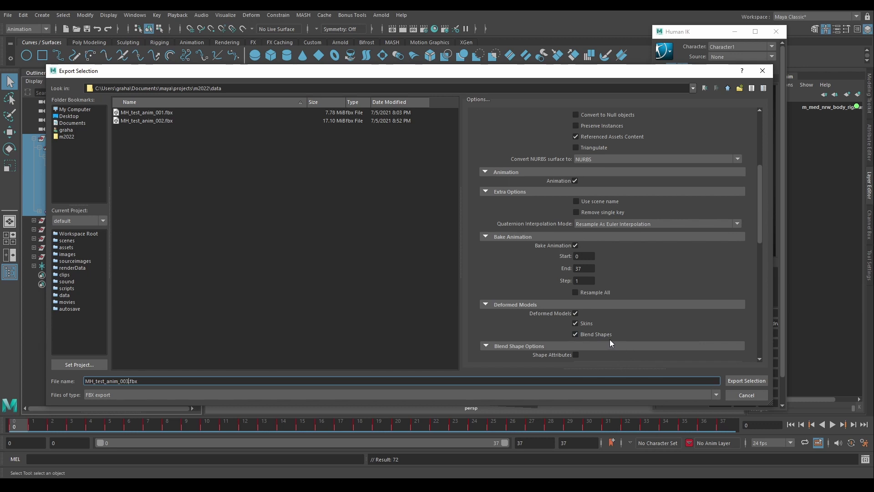
pyautogui.scroll(-2, 633, 270)
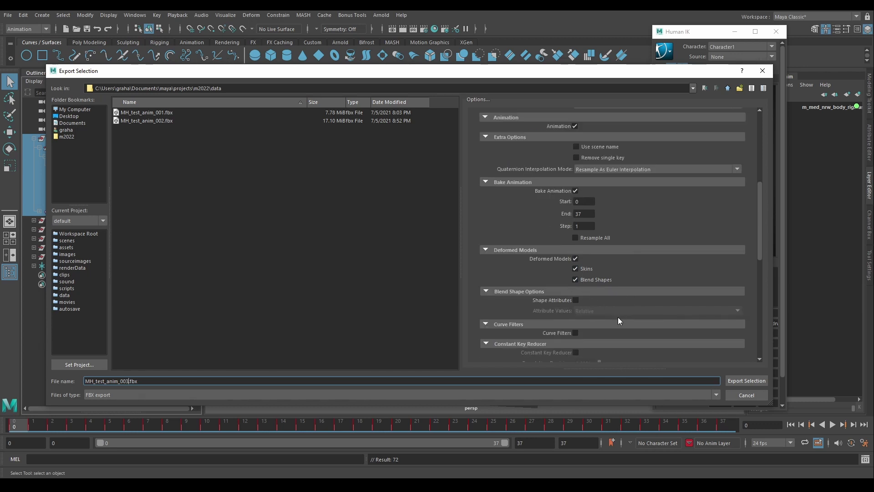
pyautogui.scroll(-6, 618, 319)
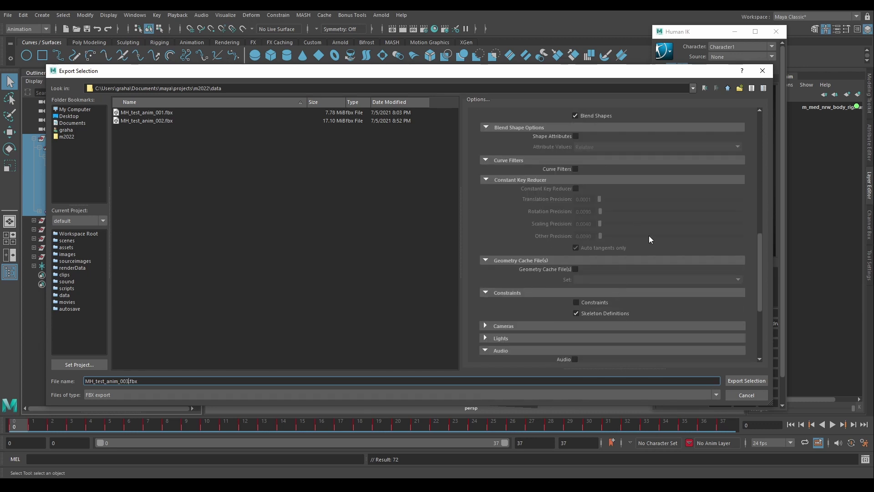
pyautogui.scroll(-5, 662, 236)
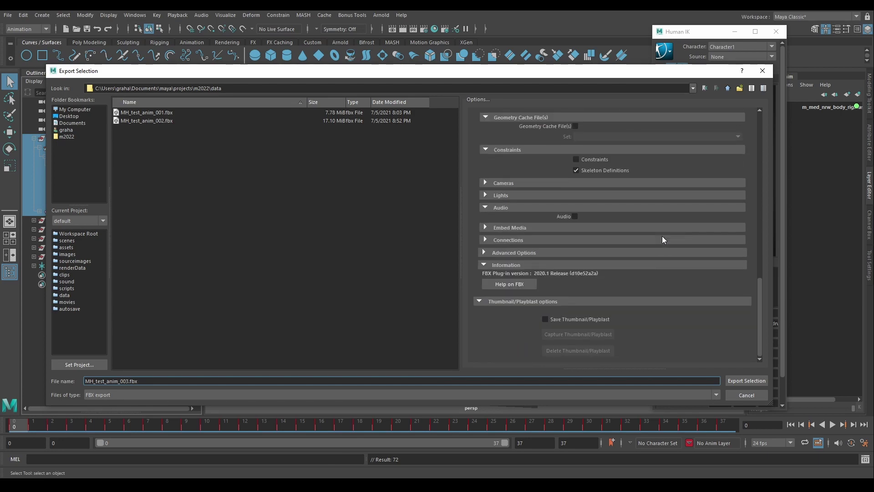
pyautogui.click(739, 381)
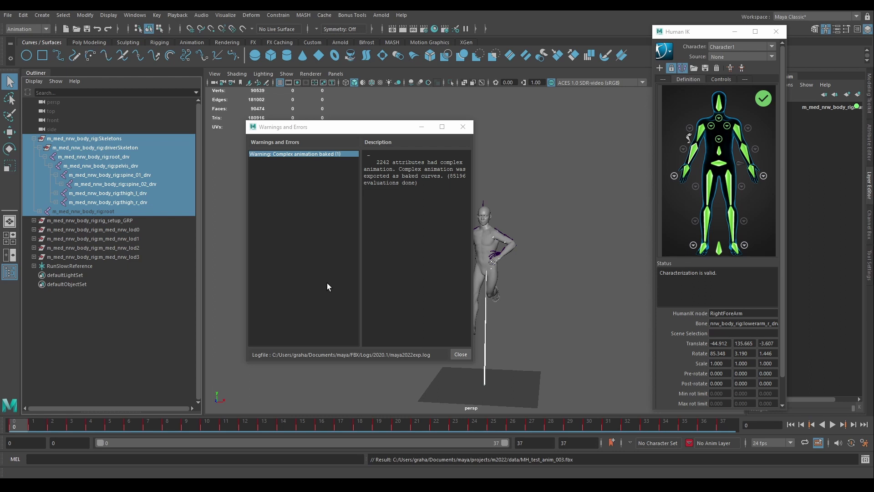
pyautogui.moveTo(328, 129); pyautogui.dragTo(387, 127)
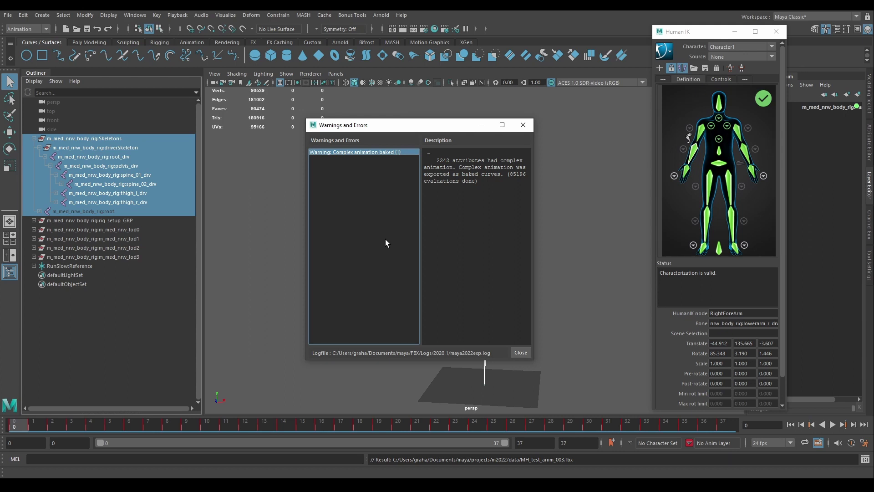
pyautogui.click(521, 352)
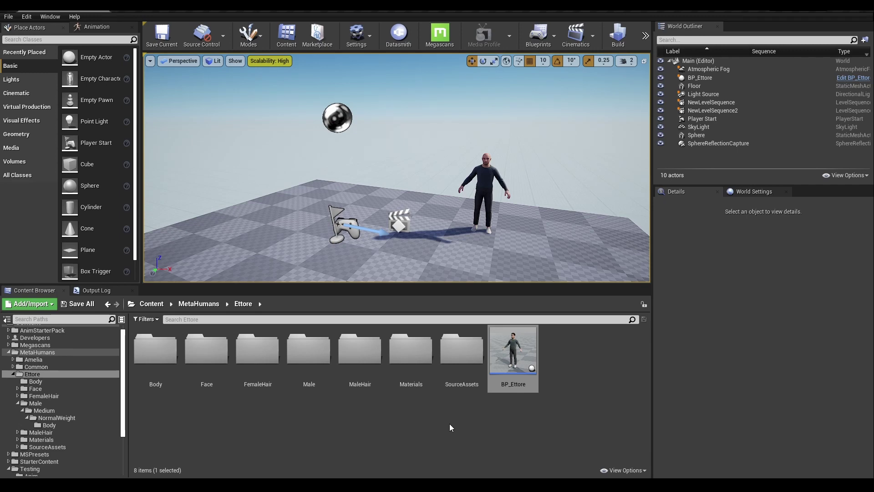
# Switch to Quixel Bridge to view the Ettore MetaHuman's export page, and return to Unreal Editor
pyautogui.hotkey('alt', 'Tab')
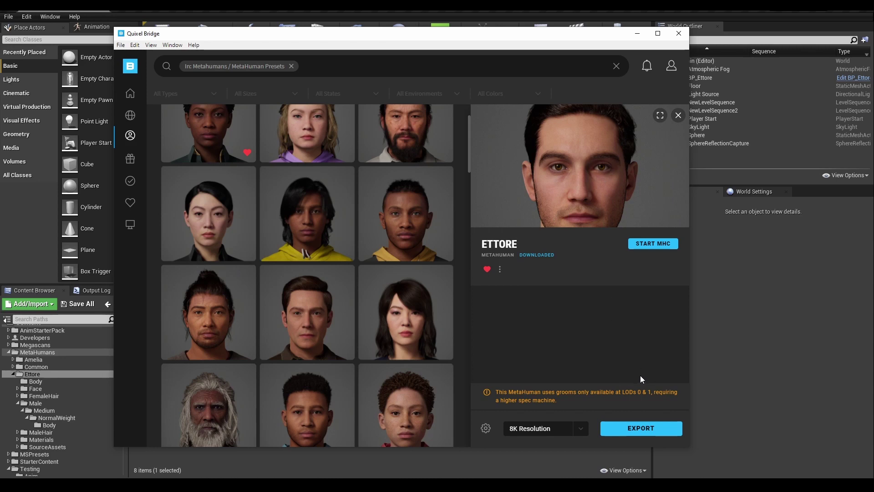
pyautogui.click(637, 34)
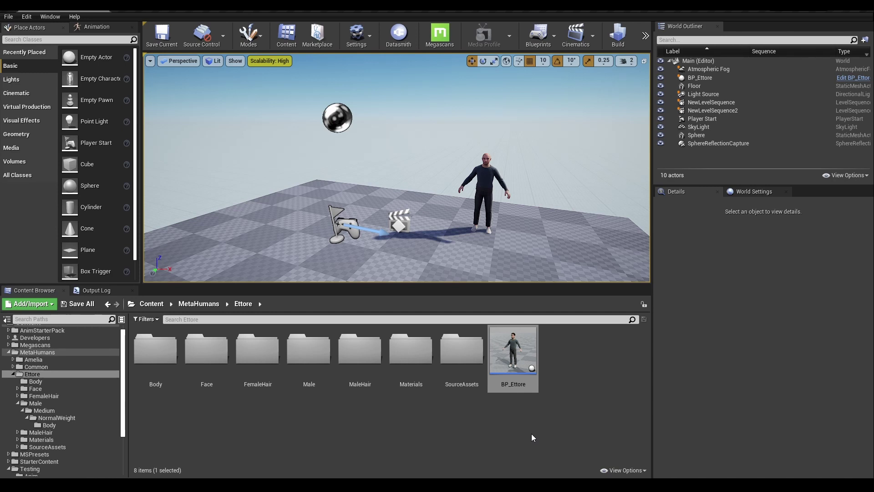
# Open the m_med_nrw_body skeletal mesh from BP_Ettore's Body component and show its skeleton's Retarget Manager
pyautogui.click(706, 81)
pyautogui.click(700, 258)
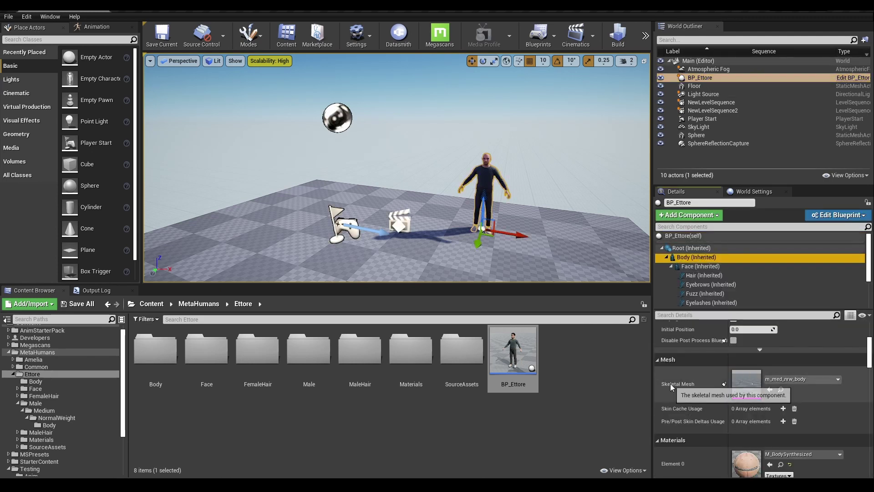
pyautogui.doubleClick(738, 386)
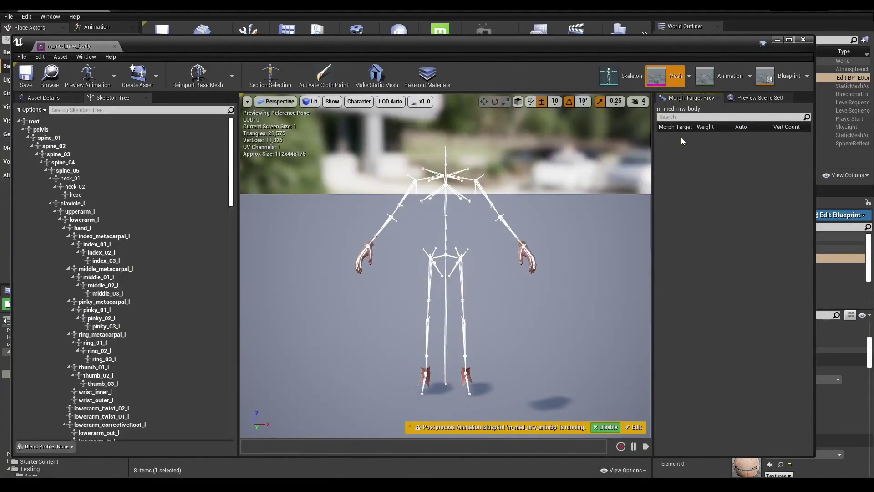
pyautogui.click(630, 81)
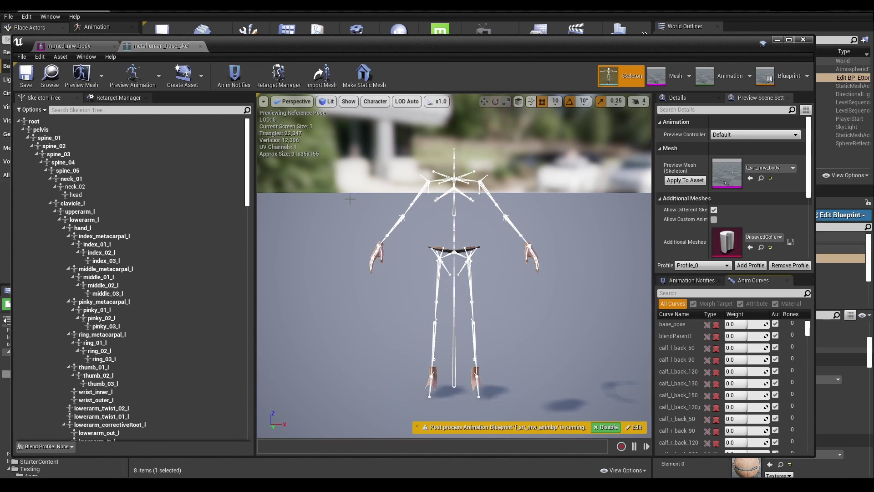
pyautogui.click(112, 98)
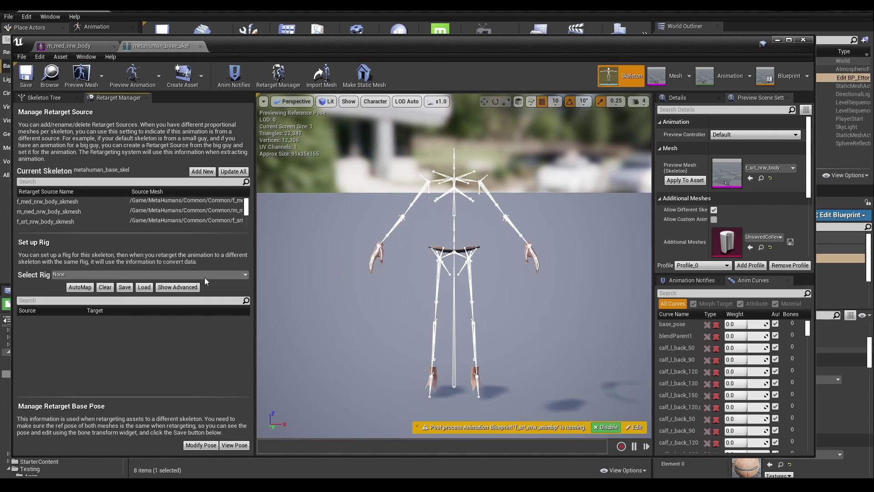
pyautogui.click(82, 275)
pyautogui.click(102, 295)
pyautogui.click(201, 276)
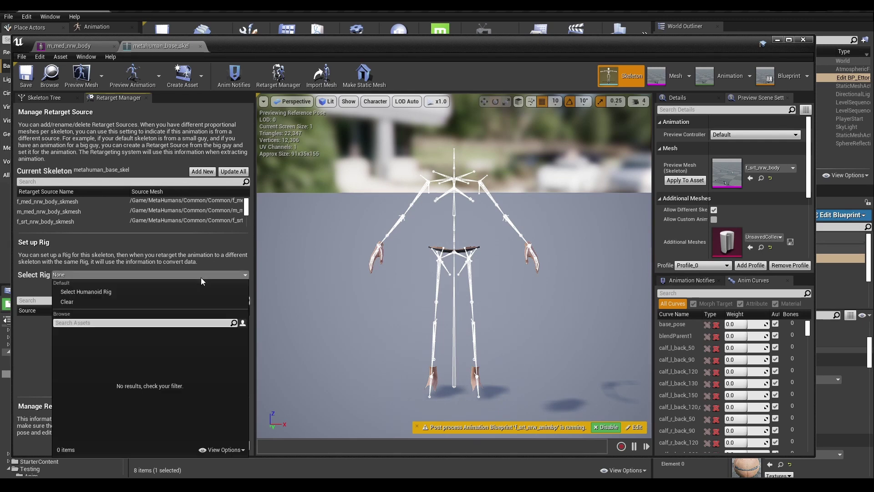
pyautogui.click(206, 111)
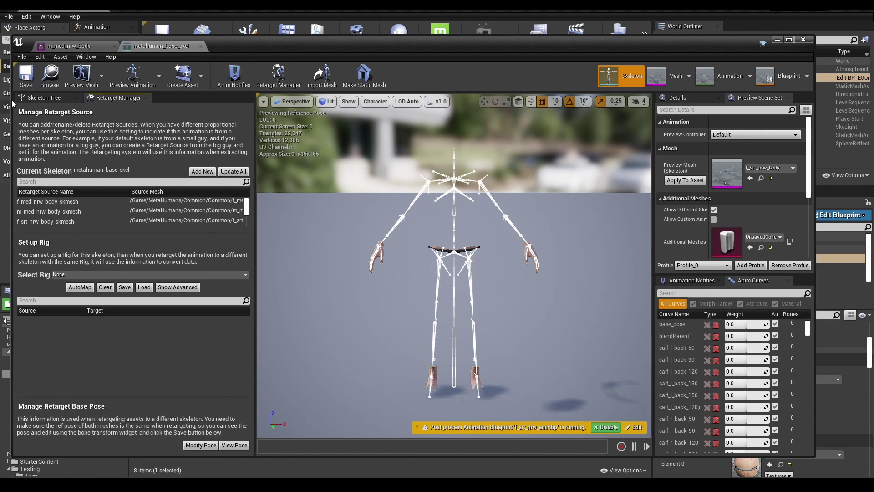
# Show the translation retargeting options for each bone in the skeleton tree
pyautogui.click(50, 97)
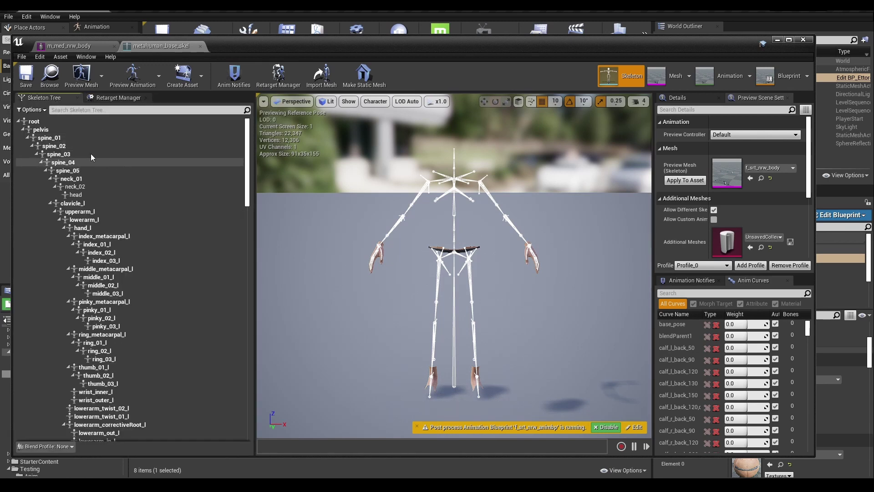
pyautogui.click(33, 111)
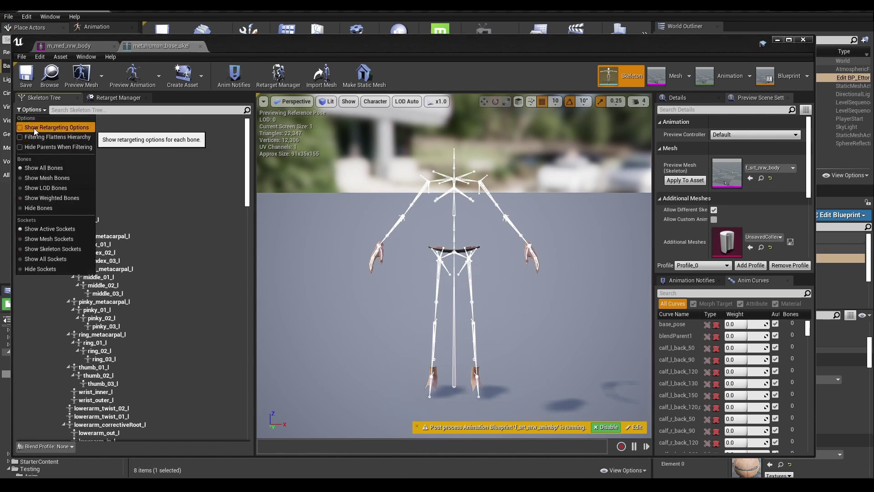
pyautogui.click(34, 128)
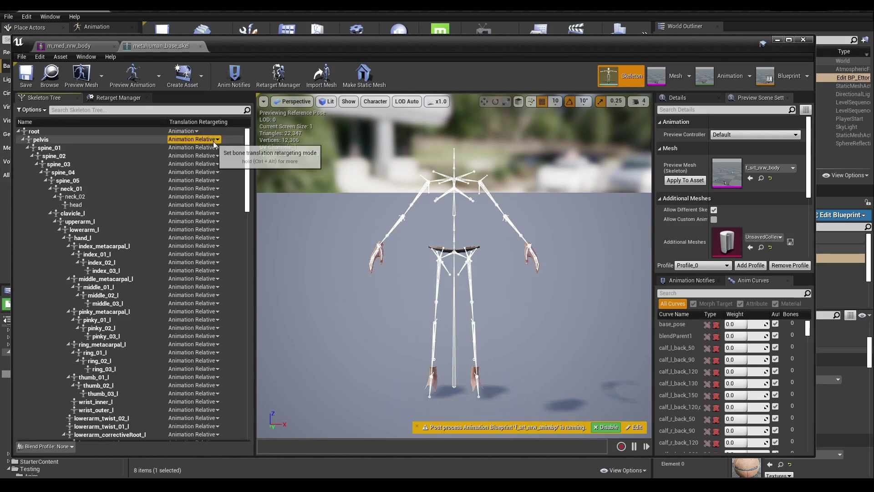
# Recursively set translation retargeting to Skeleton from the root bone, and set the root and pelvis bones to Animation
pyautogui.rightClick(130, 130)
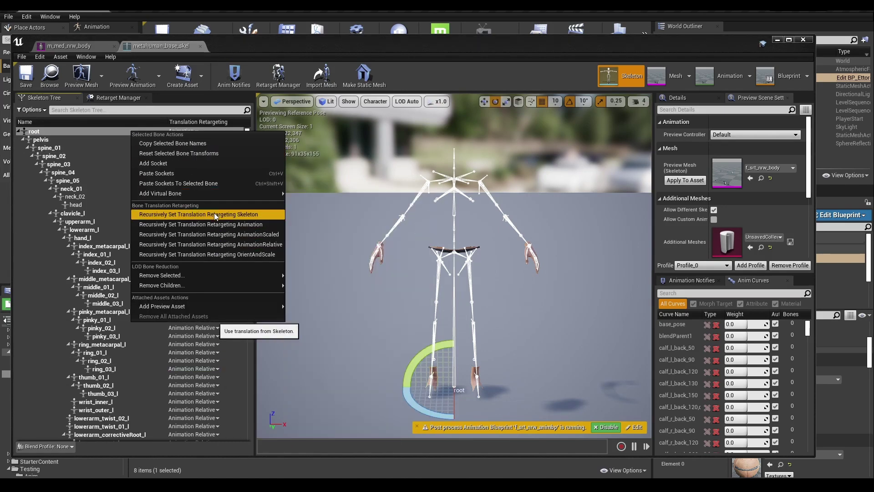
pyautogui.click(214, 214)
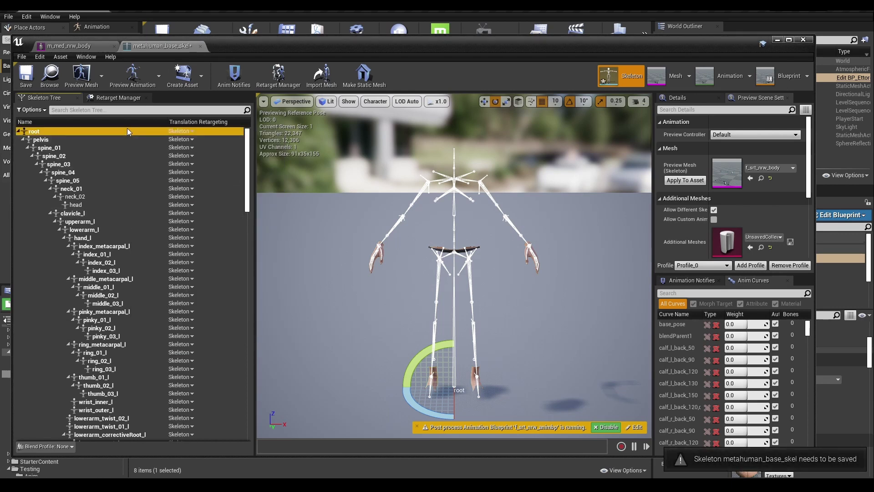
pyautogui.click(192, 131)
pyautogui.click(195, 149)
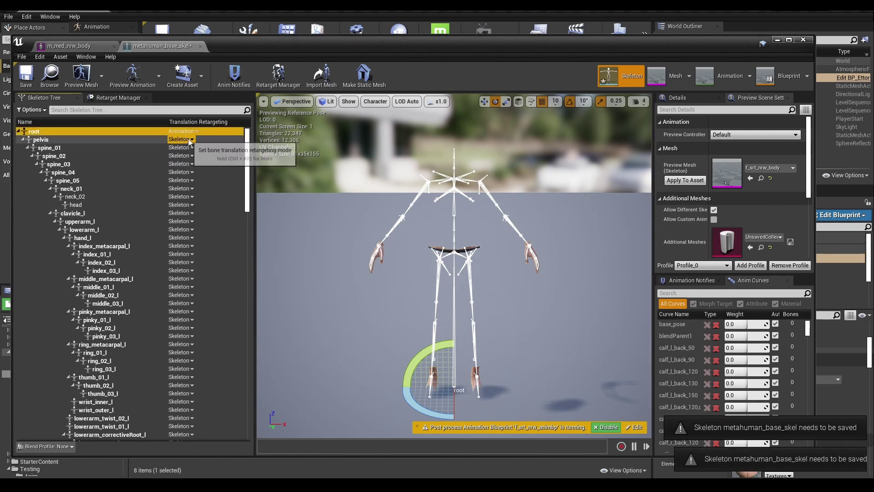
pyautogui.click(188, 139)
pyautogui.click(192, 156)
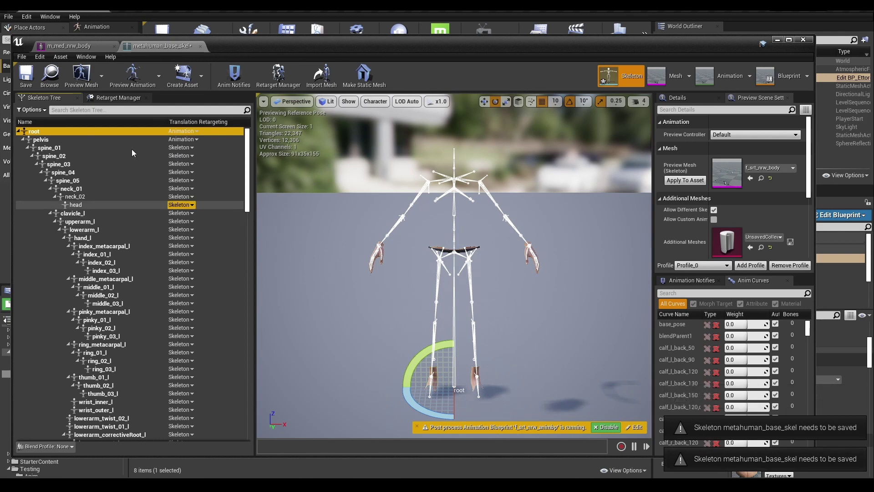
# Recursively set translation retargeting to Animation Relative from the root bone, set the root itself to Animation, and close the skeleton editor
pyautogui.rightClick(109, 131)
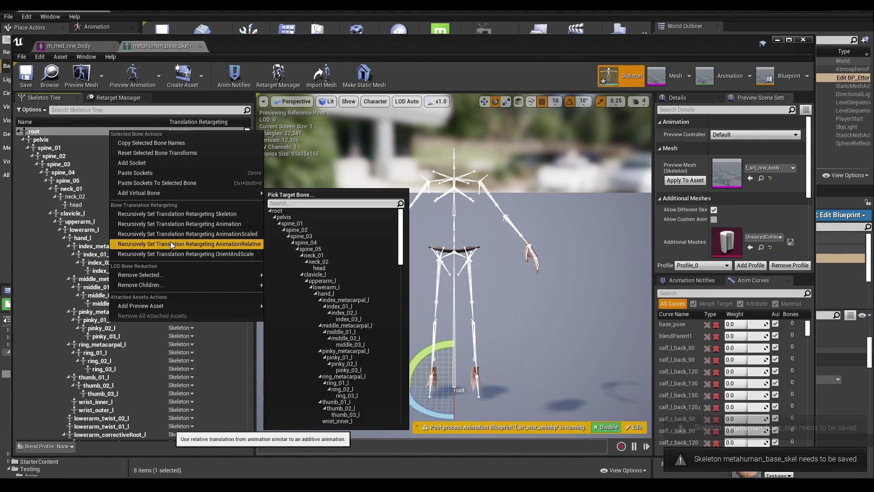
pyautogui.click(170, 242)
pyautogui.click(214, 131)
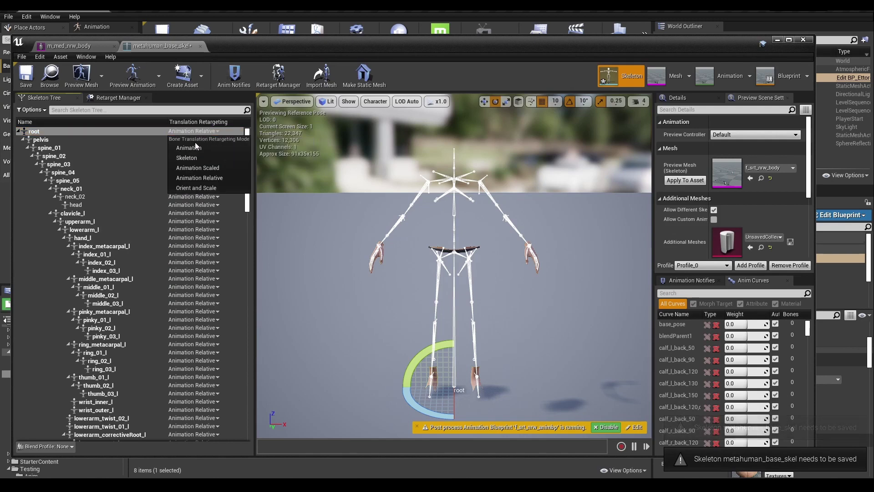
pyautogui.click(193, 148)
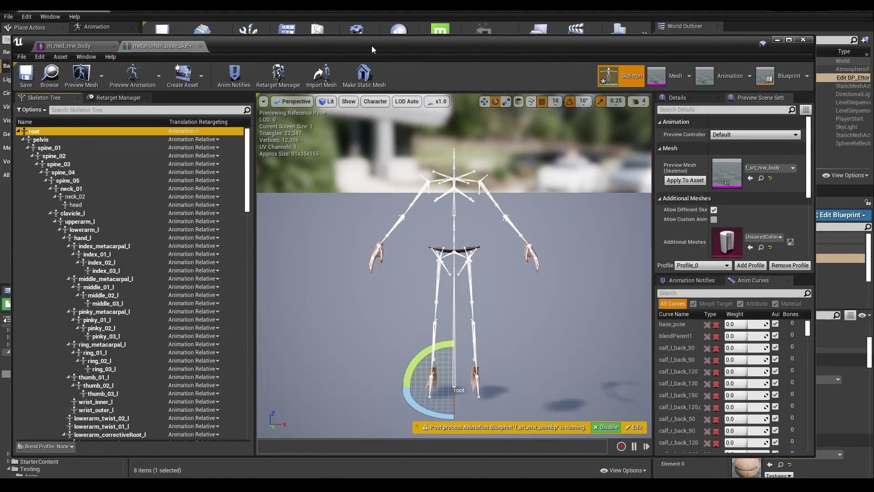
pyautogui.click(804, 38)
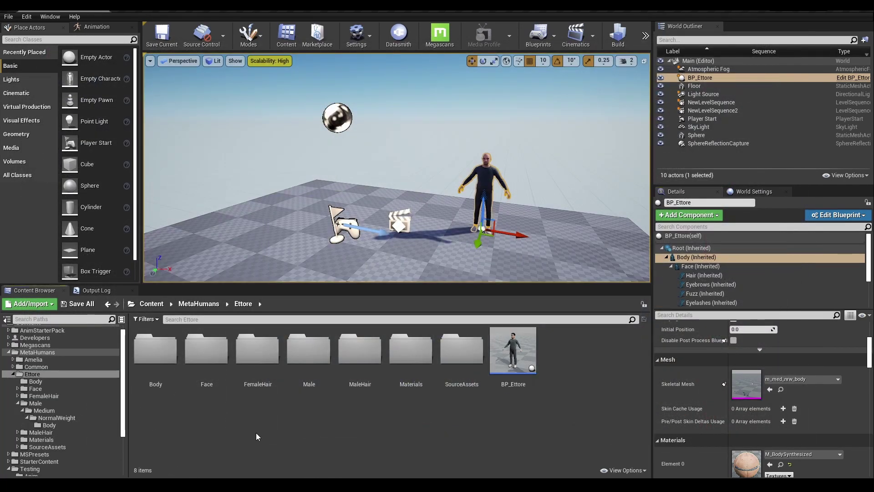
# Choose MH_test_anim_003.fbx from the m2022 project's data folder for import into the Testing/Anim content folder
pyautogui.scroll(-3, 59, 431)
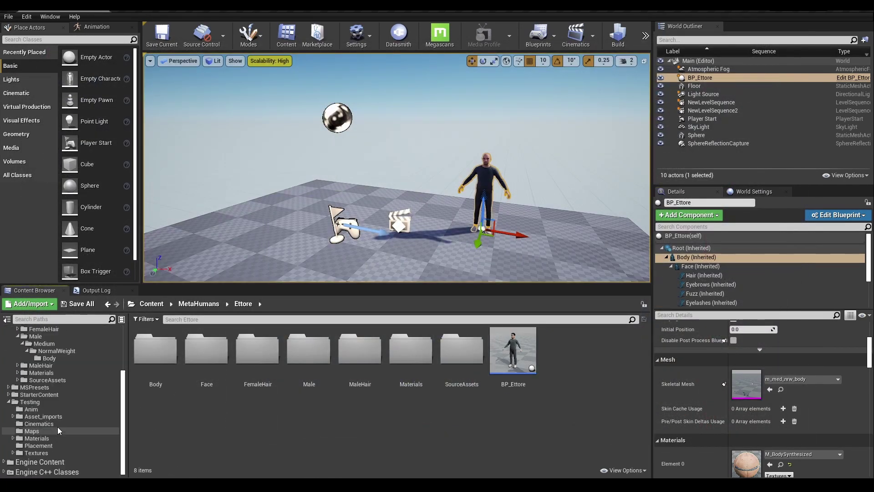
pyautogui.click(31, 409)
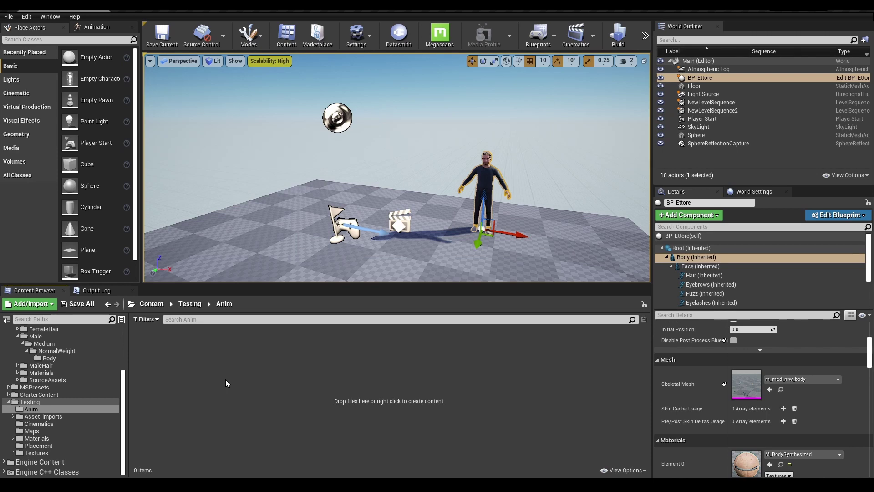
pyautogui.rightClick(247, 382)
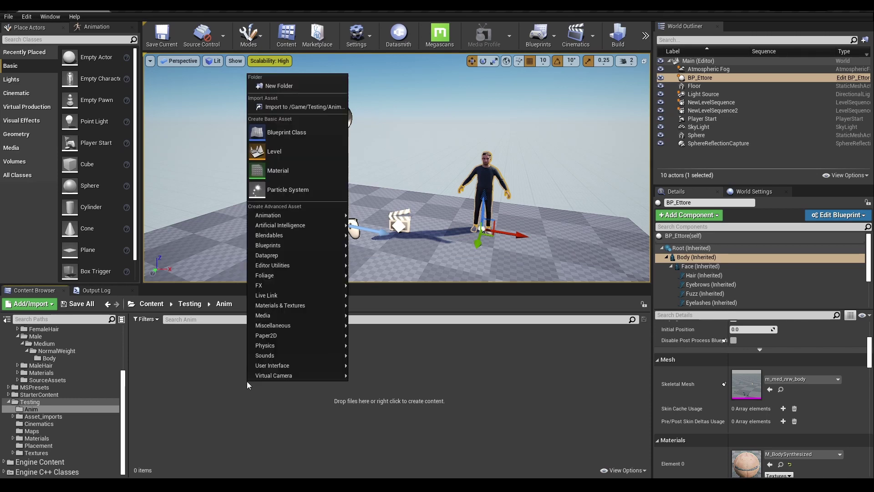
pyautogui.click(282, 105)
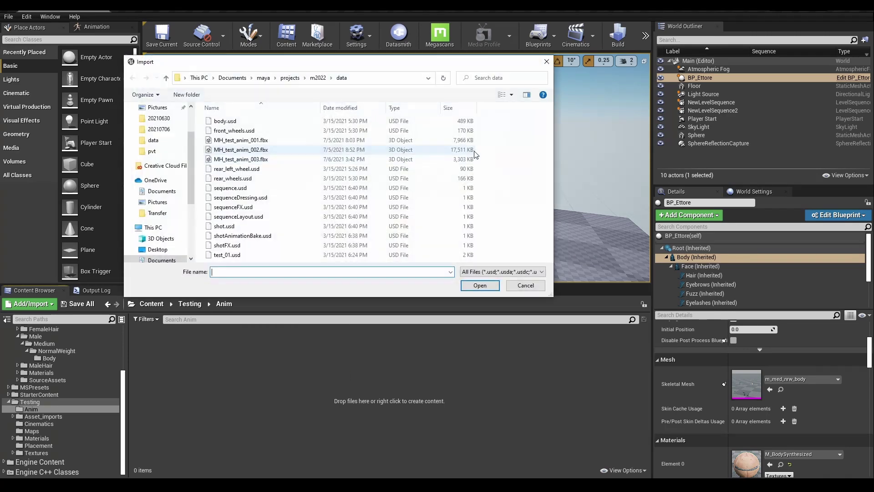
pyautogui.click(249, 159)
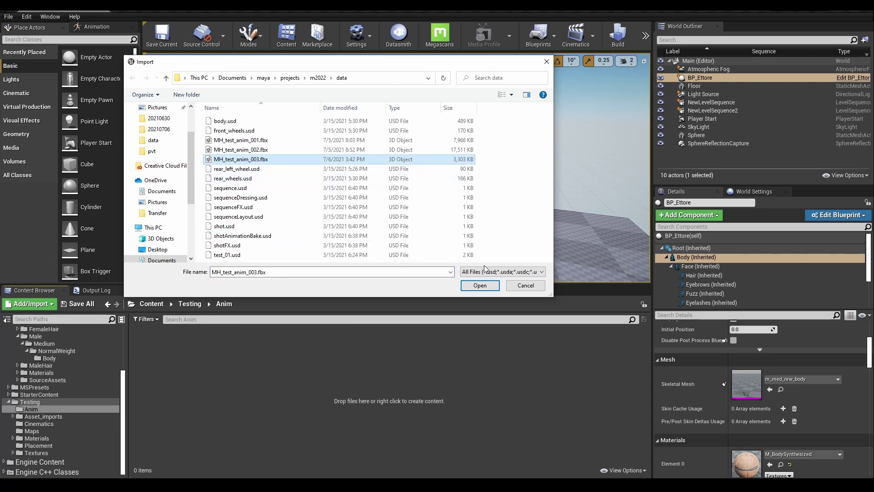
pyautogui.click(480, 285)
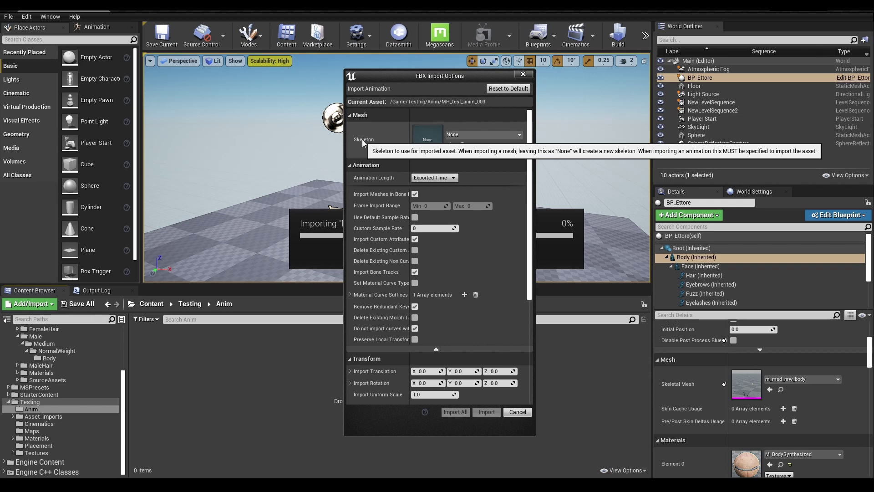
# Assign metahuman_base_skel as the skeleton in the FBX import options and import the animation
pyautogui.click(485, 134)
pyautogui.scroll(-3, 517, 238)
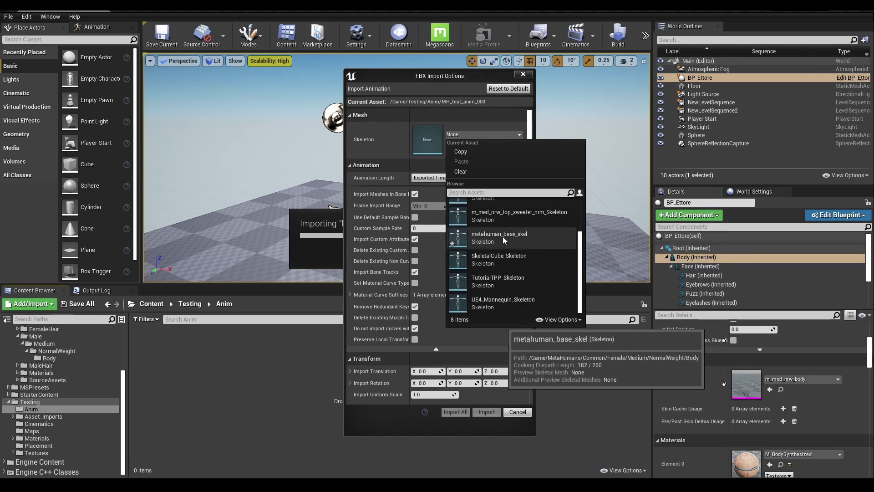
pyautogui.click(502, 236)
pyautogui.click(485, 412)
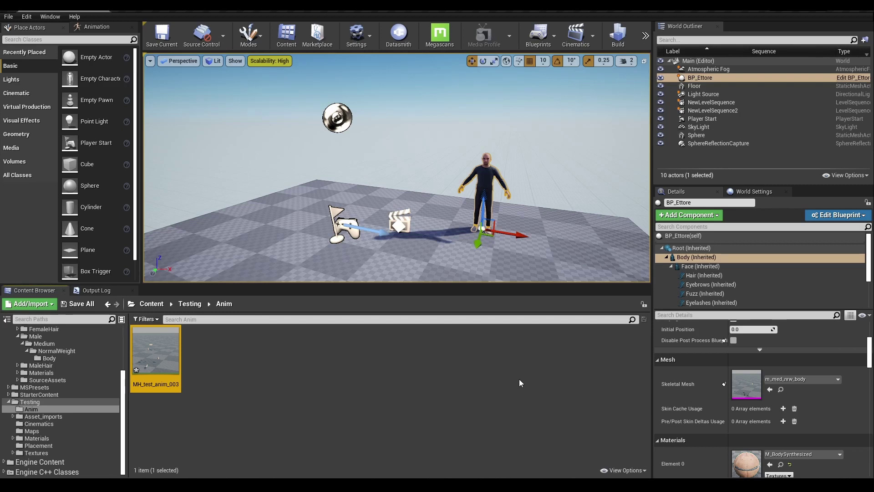
# Open the skeleton of the m_med_nrw_body mesh, preview the MH_test_anim_003 animation on it and pause the playback
pyautogui.doubleClick(750, 382)
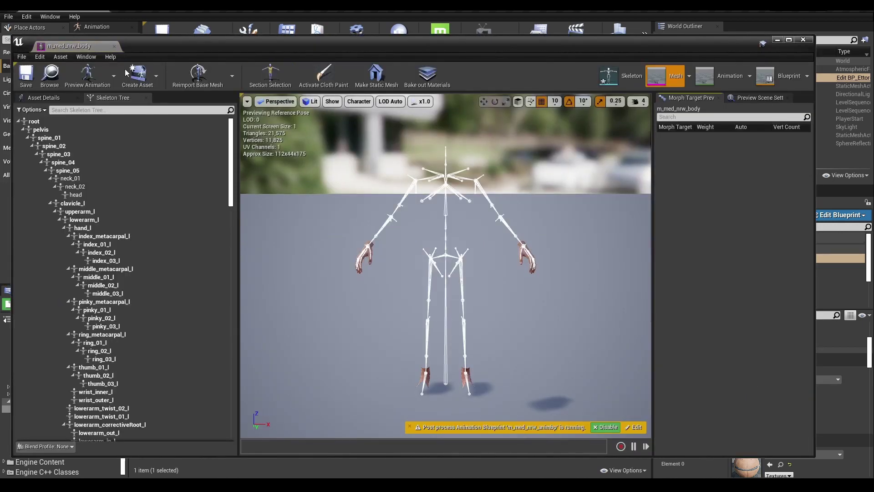
pyautogui.click(610, 77)
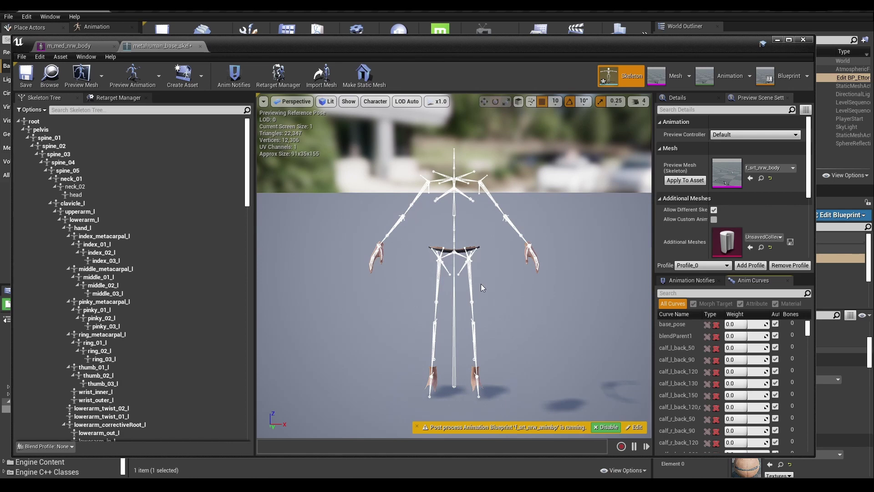
pyautogui.scroll(-5, 481, 283)
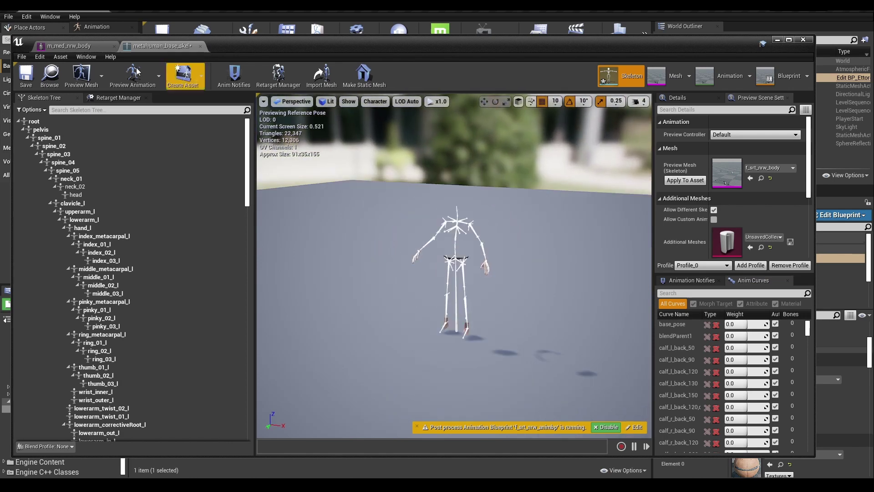
pyautogui.click(133, 75)
pyautogui.moveTo(244, 120); pyautogui.dragTo(248, 236)
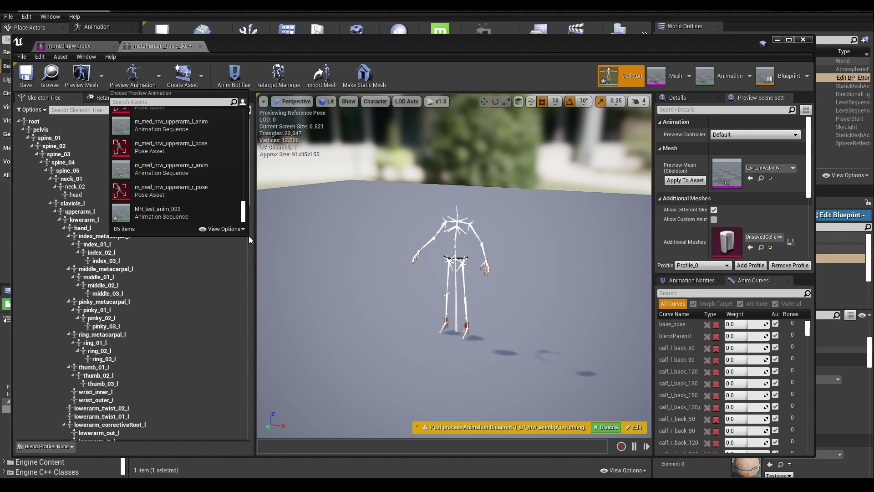
pyautogui.moveTo(135, 216)
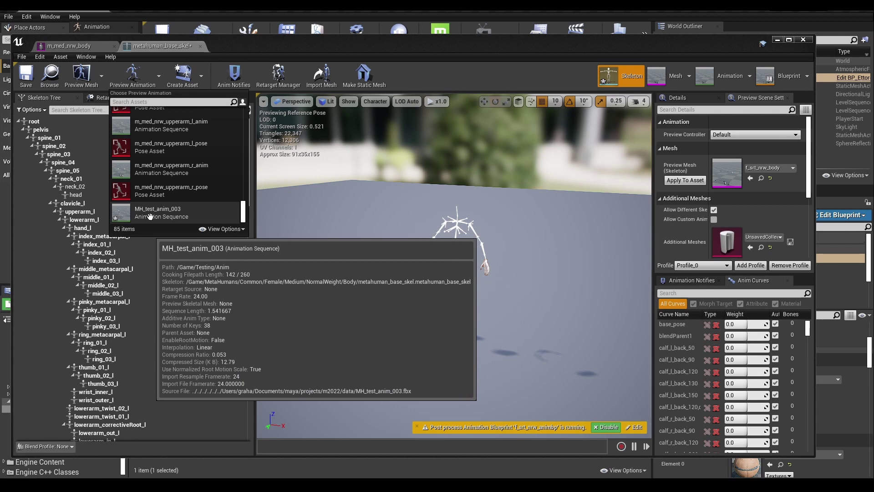
pyautogui.click(150, 216)
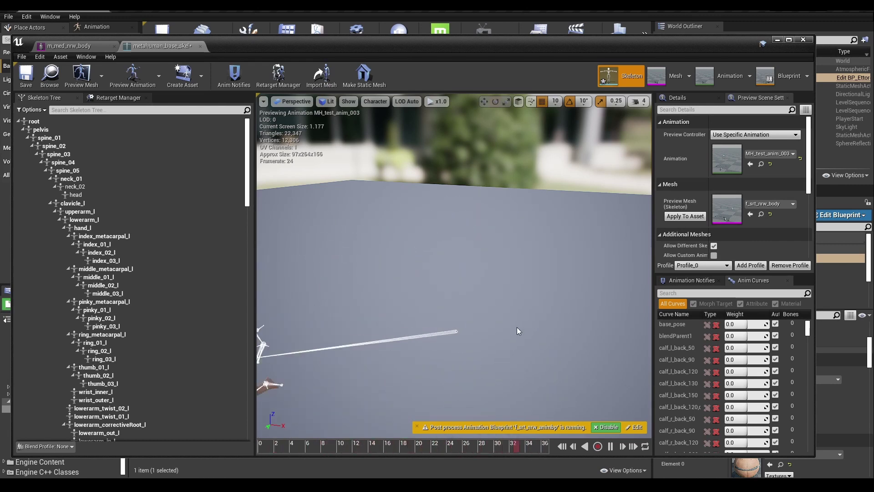
pyautogui.click(611, 447)
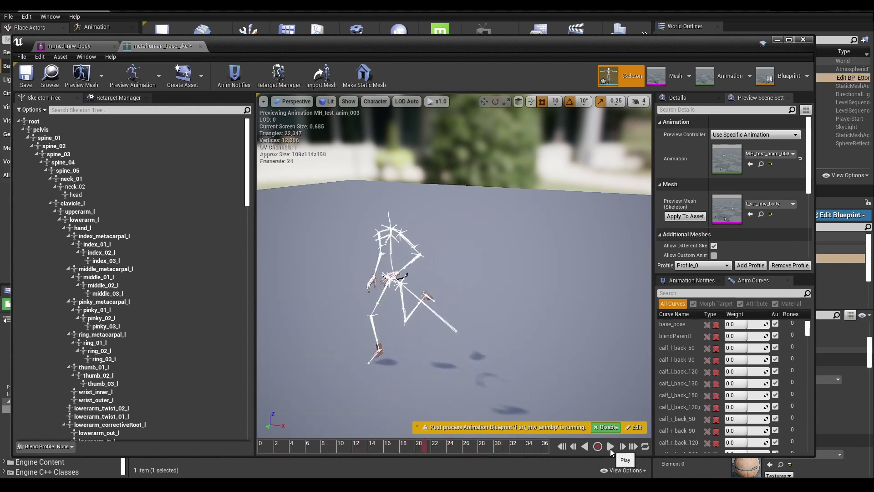
# Add BP_Ettore to NewLevelSequence in Sequencer and delete the MetaHuman_ControlRig track under its Body
pyautogui.click(777, 40)
pyautogui.click(346, 449)
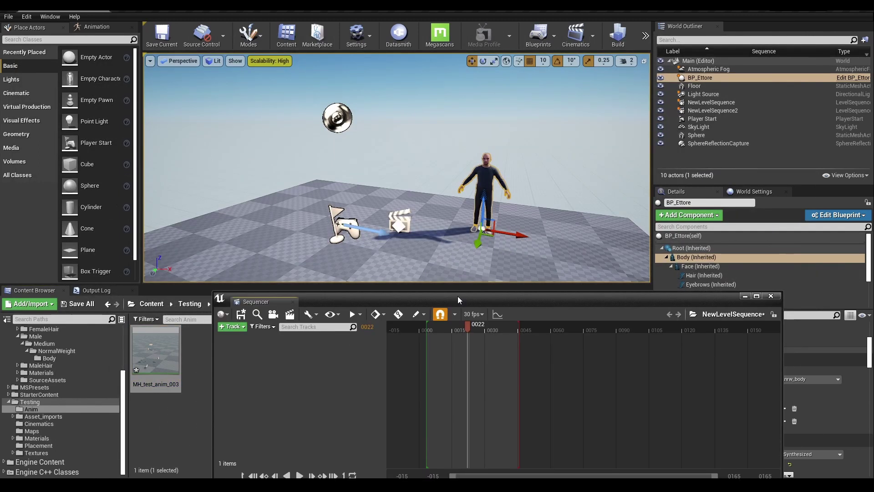
pyautogui.moveTo(458, 296); pyautogui.dragTo(425, 288)
pyautogui.moveTo(694, 81); pyautogui.dragTo(243, 387)
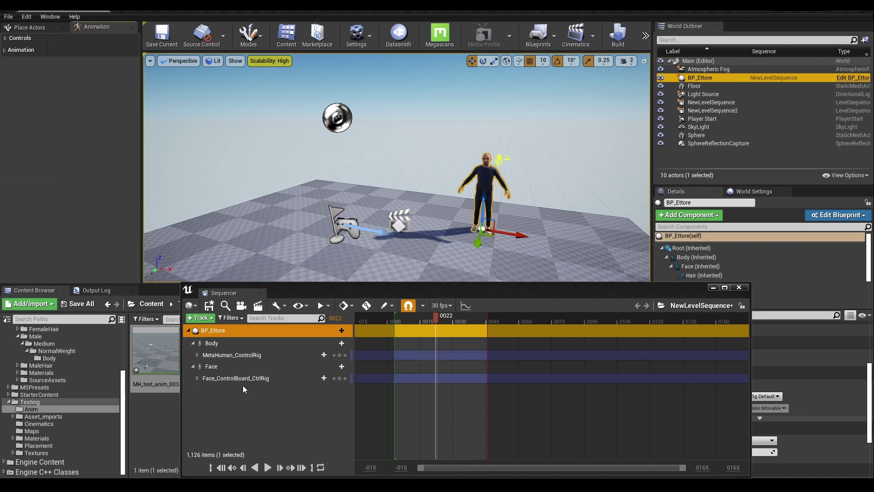
pyautogui.click(227, 353)
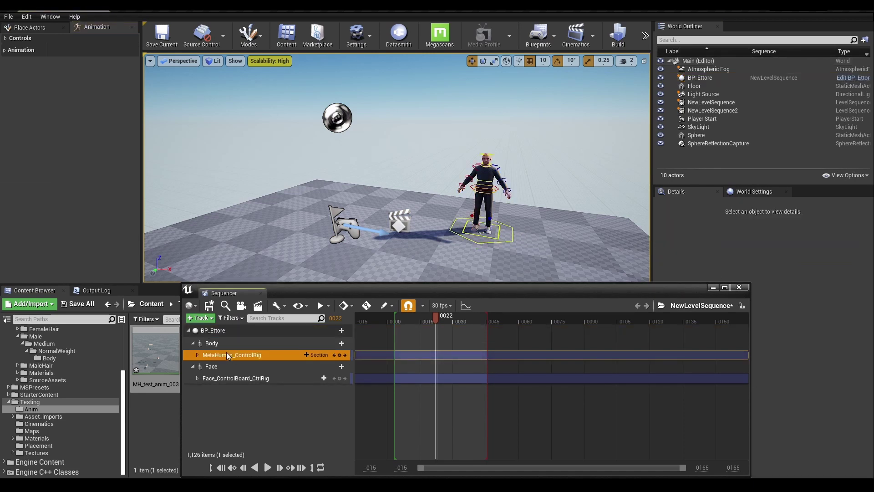
pyautogui.press('Delete')
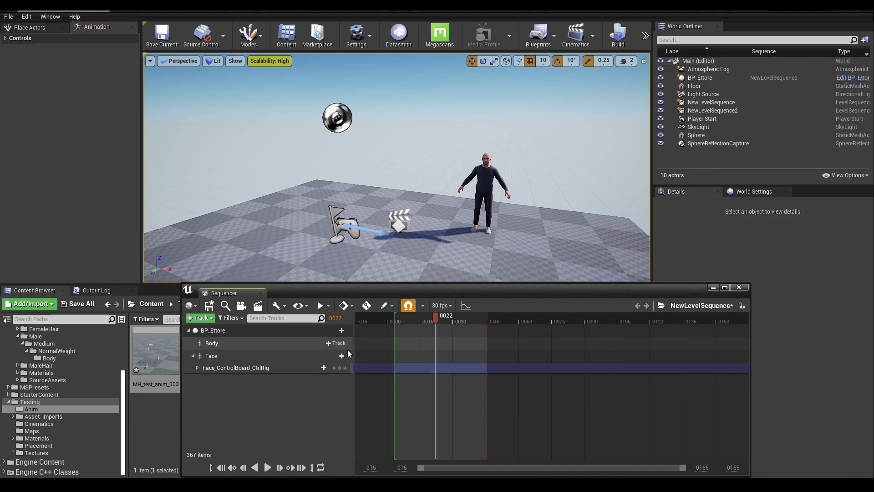
# Add the MH_test_anim_003 animation to BP_Ettore's Body track and scrub the sequence to frame 26
pyautogui.click(336, 343)
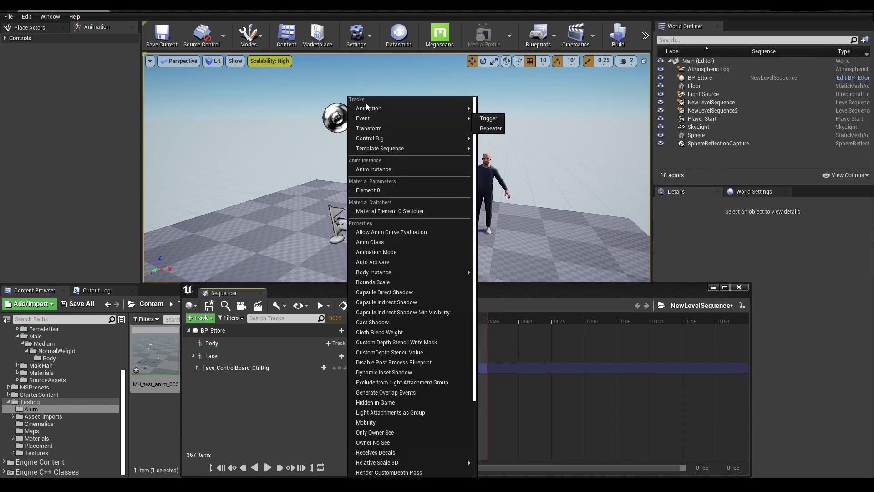
pyautogui.moveTo(368, 108)
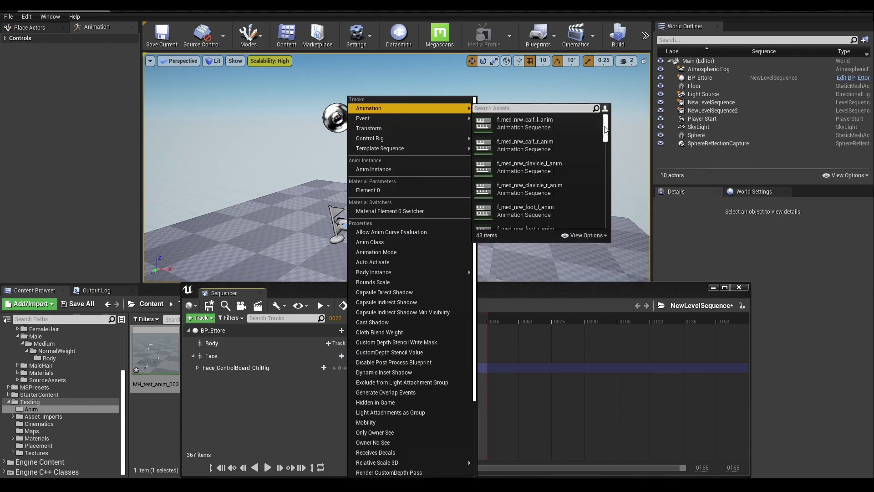
pyautogui.moveTo(605, 130); pyautogui.dragTo(608, 223)
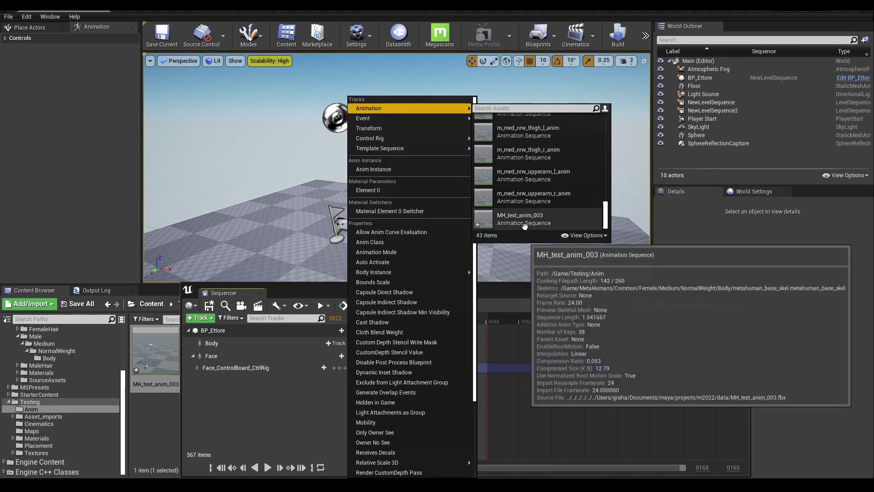
pyautogui.click(532, 220)
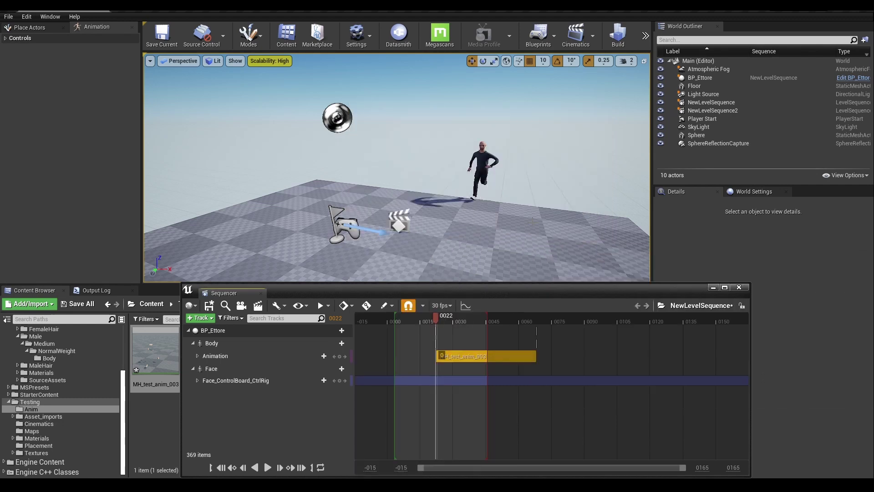
pyautogui.moveTo(437, 318)
pyautogui.mouseDown()
pyautogui.moveTo(518, 324)
pyautogui.moveTo(434, 327)
pyautogui.moveTo(447, 327)
pyautogui.mouseUp()
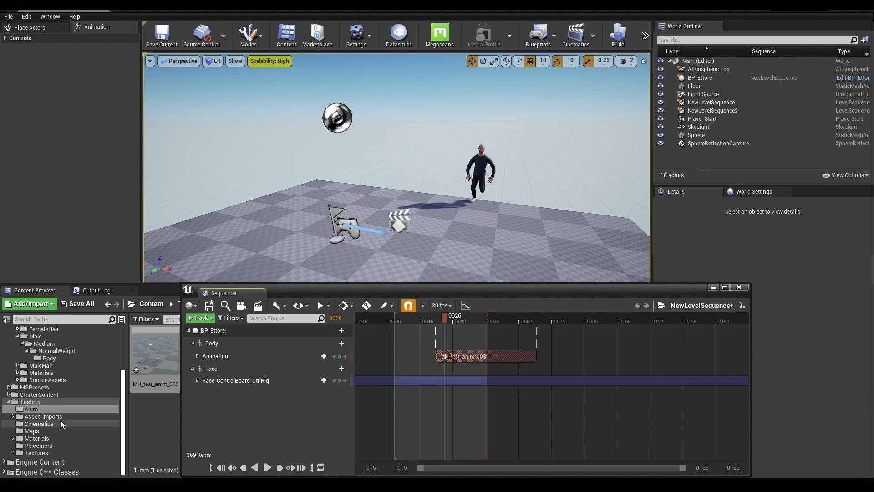
# Place BP_Amelia from the MetaHumans/Amelia folder into the level beside BP_Ettore and bring Sequencer back up
pyautogui.scroll(4, 49, 367)
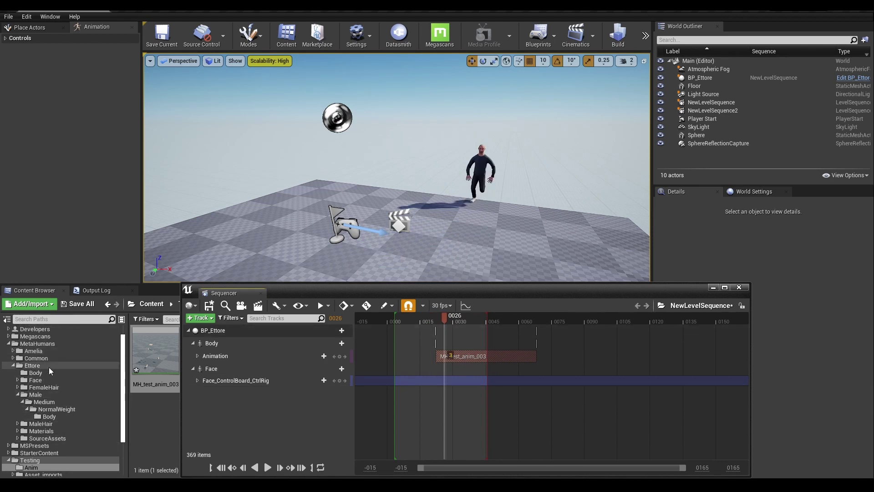
pyautogui.click(30, 351)
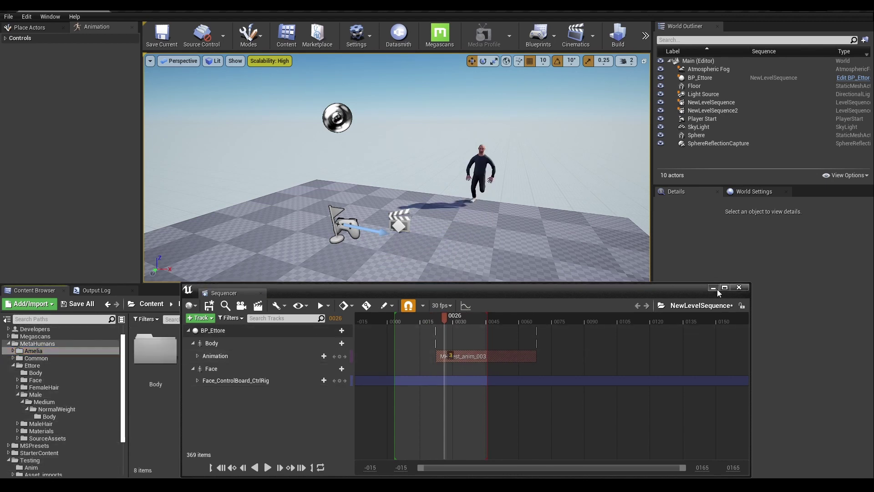
pyautogui.click(717, 288)
pyautogui.moveTo(512, 351); pyautogui.dragTo(358, 196)
pyautogui.click(380, 446)
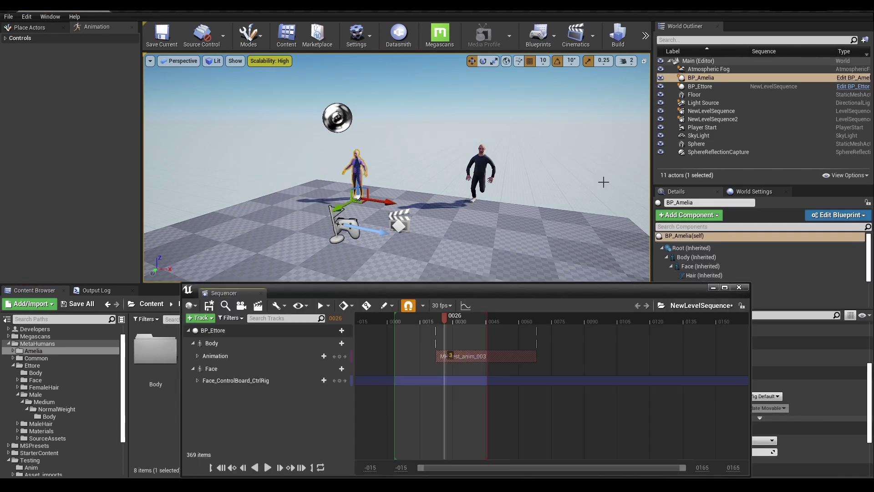
# Add BP_Amelia to NewLevelSequence without its Body control rig track and assign MH_test_anim_003 to its Body
pyautogui.moveTo(701, 78); pyautogui.dragTo(264, 430)
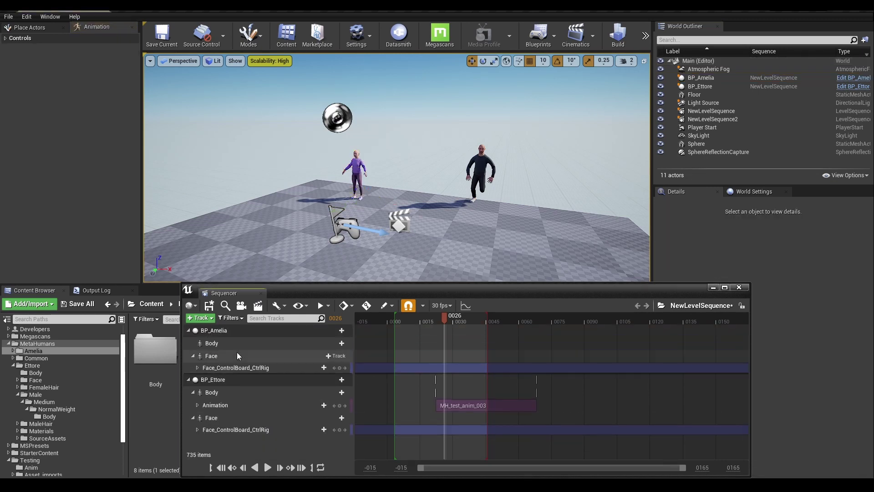
pyautogui.click(237, 353)
pyautogui.click(336, 343)
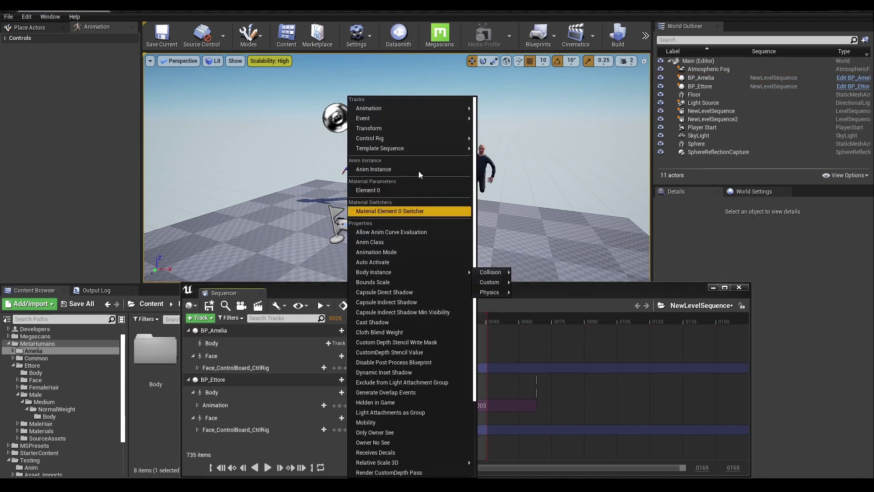
pyautogui.moveTo(440, 113)
pyautogui.scroll(-10, 522, 219)
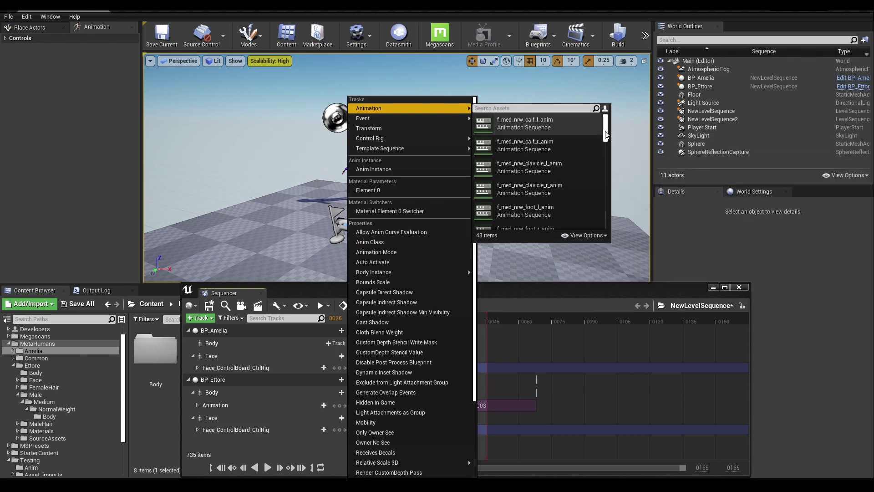
pyautogui.click(522, 219)
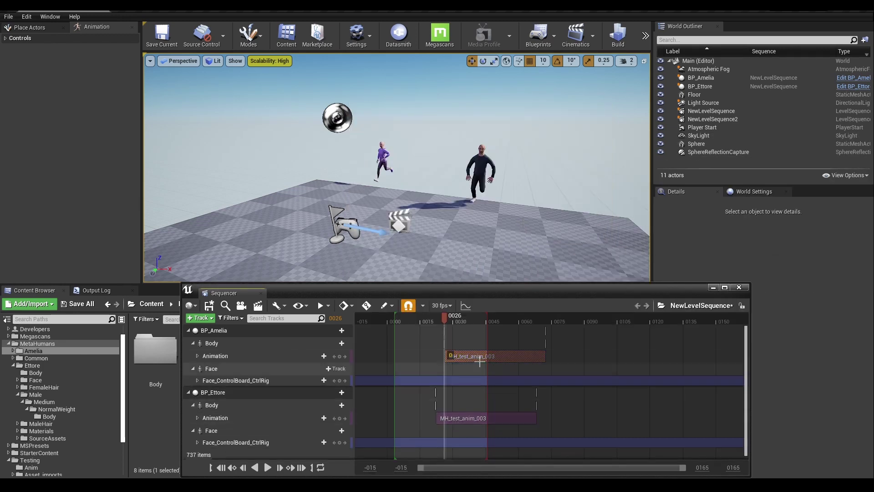
# Shift both characters' animation clips earlier in the timeline and adjust the playback range to start at about frame 8 and end with BP_Ettore's clip
pyautogui.moveTo(475, 354); pyautogui.dragTo(435, 359)
pyautogui.moveTo(490, 418); pyautogui.dragTo(471, 374)
pyautogui.moveTo(491, 321); pyautogui.dragTo(515, 327)
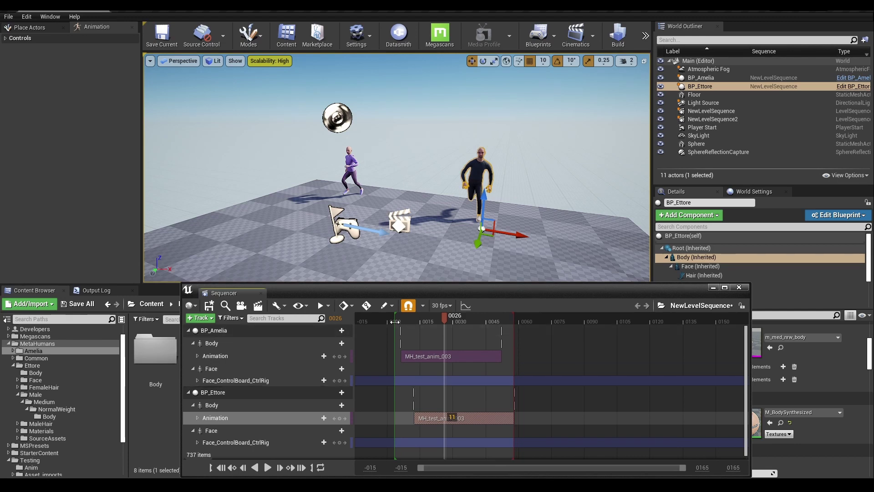
pyautogui.moveTo(402, 321); pyautogui.dragTo(407, 322)
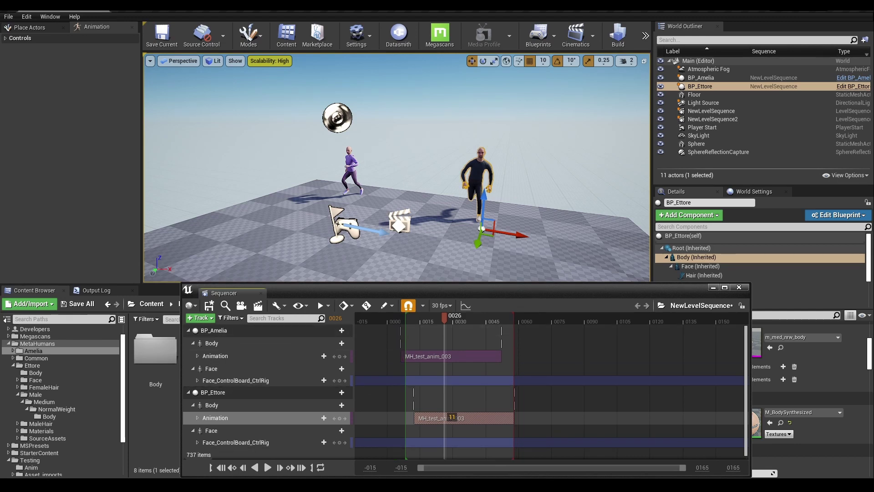
# Play the sequence to review both running characters and pause it
pyautogui.click(268, 468)
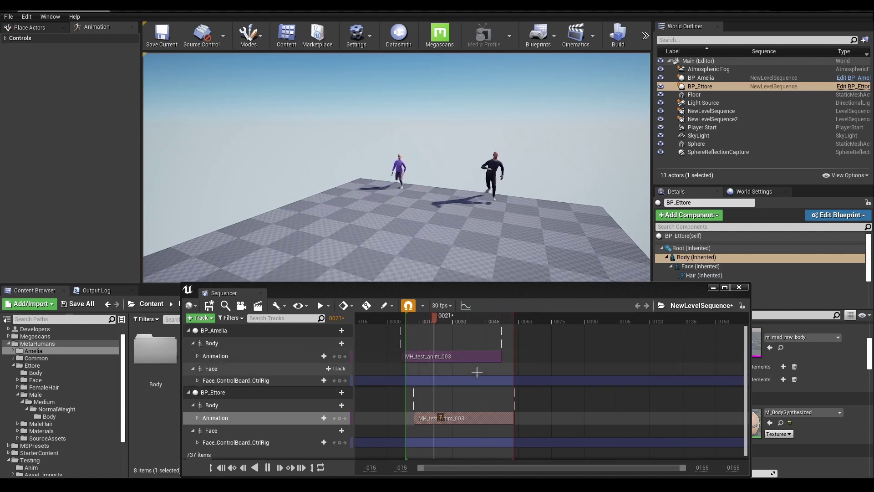
pyautogui.click(434, 385)
pyautogui.press('space')
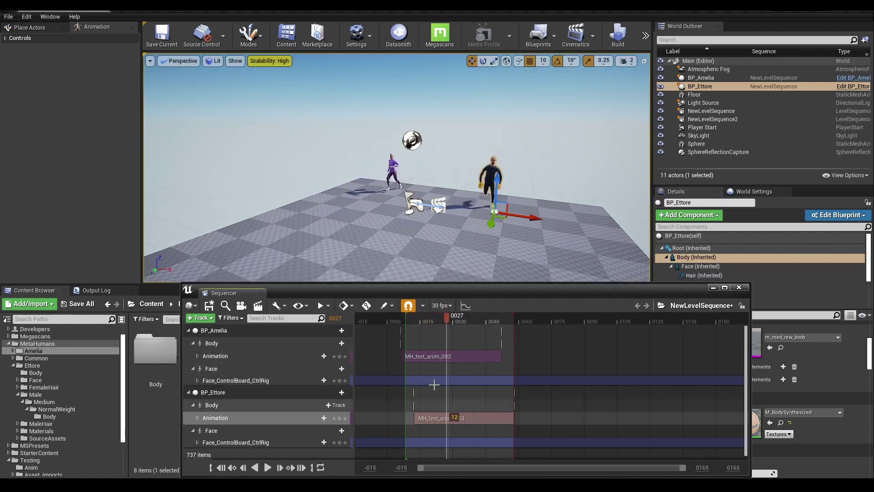
# Align BP_Ettore's animation clip with BP_Amelia's in the timeline, play the sequence and pause it
pyautogui.moveTo(469, 417); pyautogui.dragTo(457, 417)
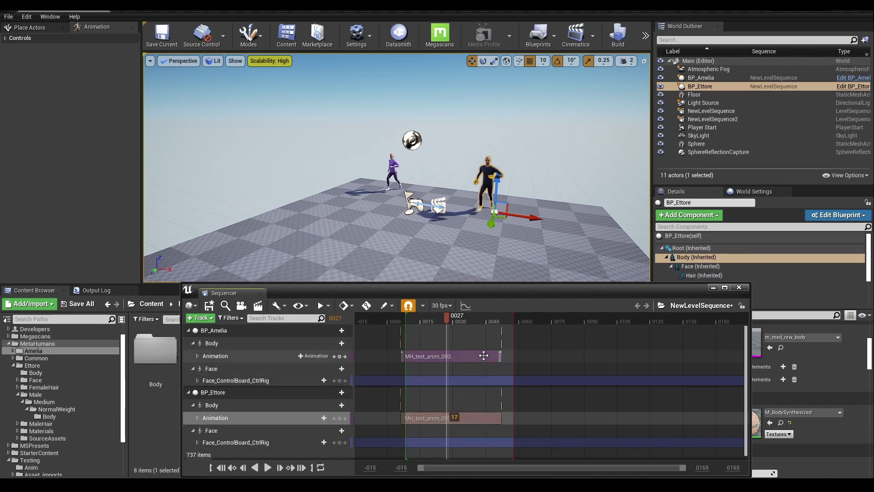
pyautogui.press('space')
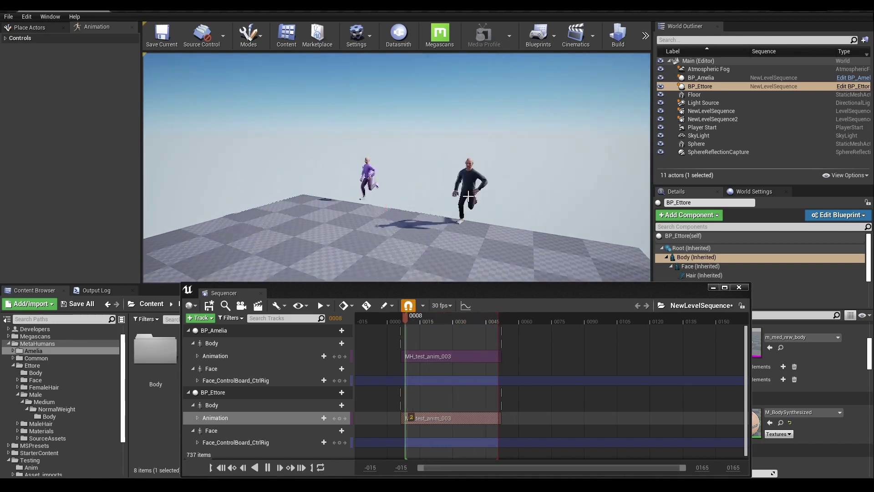
pyautogui.click(268, 468)
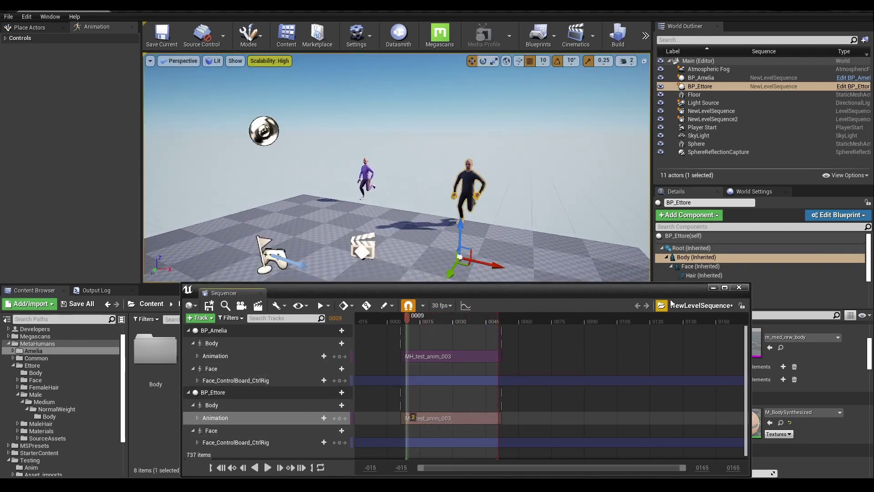
# Open the Duplicate Anim Assets and Retarget dialog for MH_test_anim_003 in Testing/Anim, view its skeleton options and close it
pyautogui.click(712, 289)
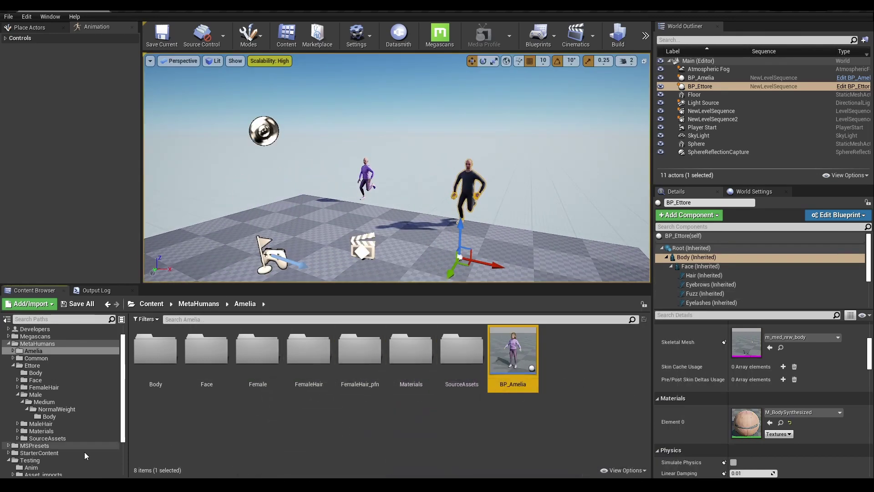
pyautogui.scroll(-2, 29, 457)
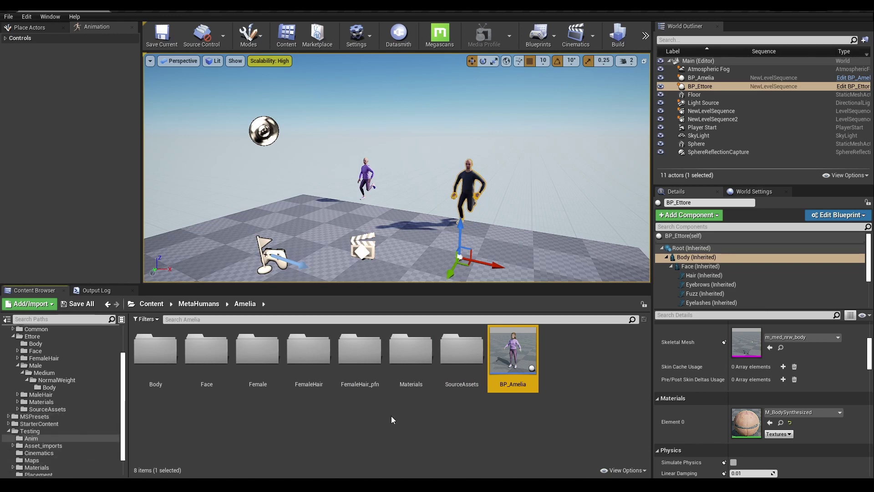
pyautogui.click(58, 438)
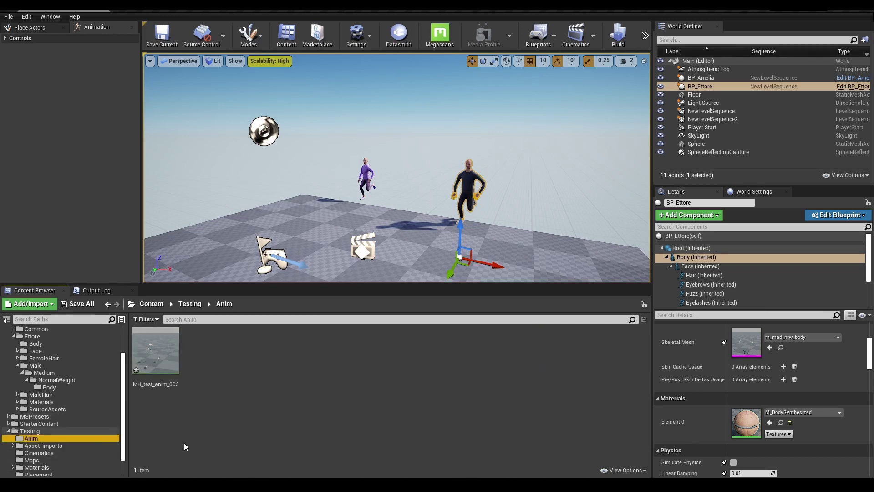
pyautogui.rightClick(152, 357)
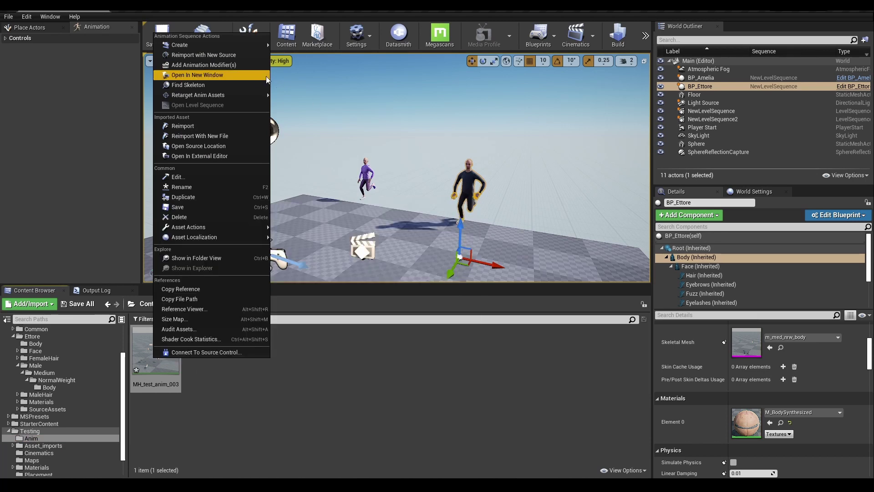
pyautogui.moveTo(214, 95)
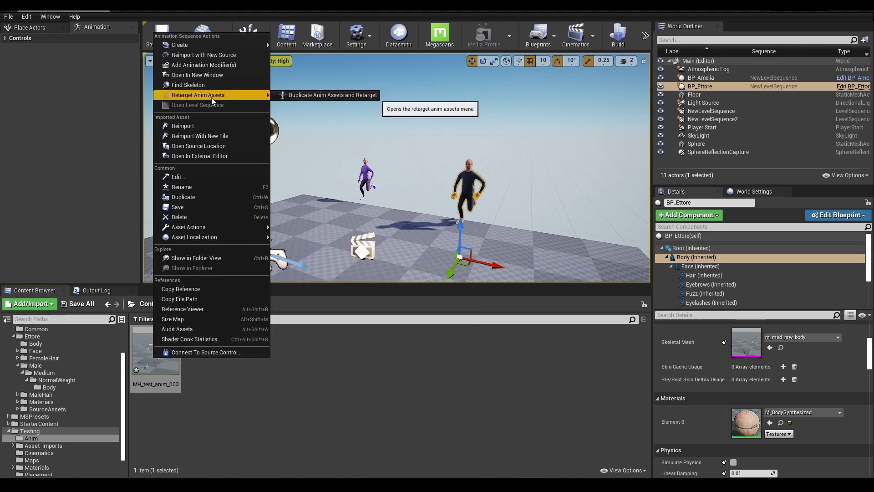
pyautogui.click(311, 96)
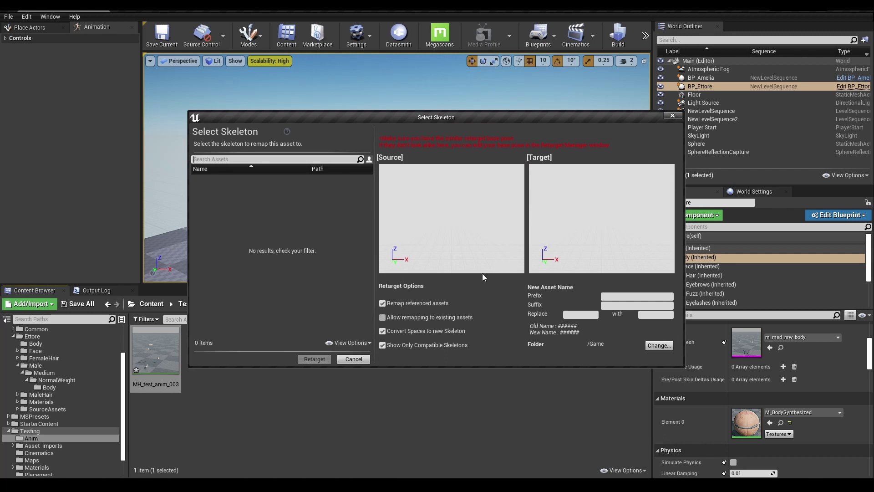
pyautogui.click(673, 116)
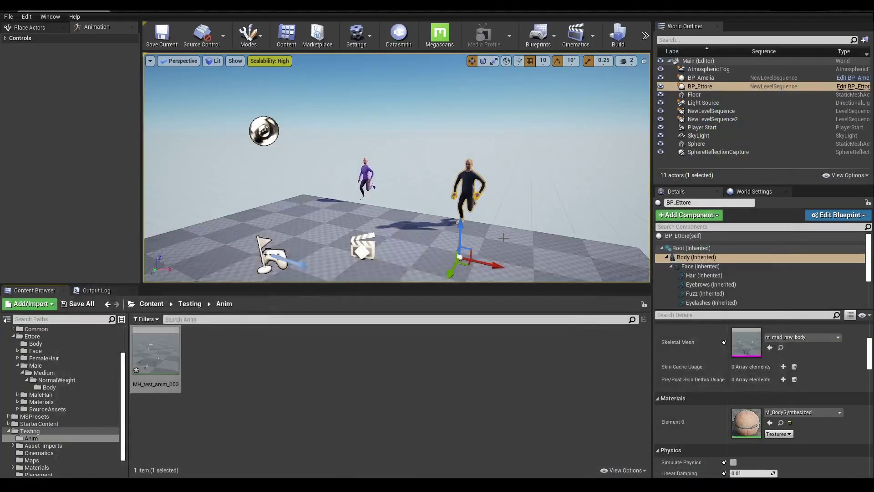
# Start importing MH_test_anim_001.fbx into Testing/Anim, review the available skeletons in the FBX import options and cancel the import
pyautogui.rightClick(338, 410)
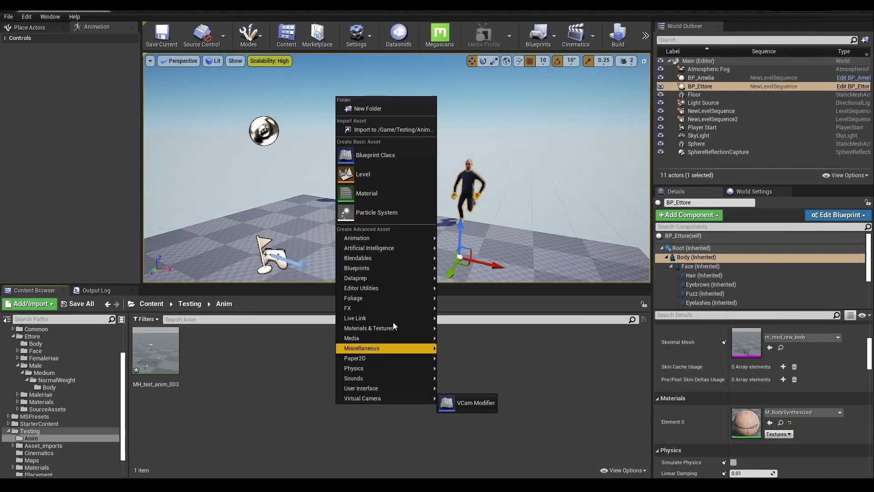
pyautogui.click(414, 131)
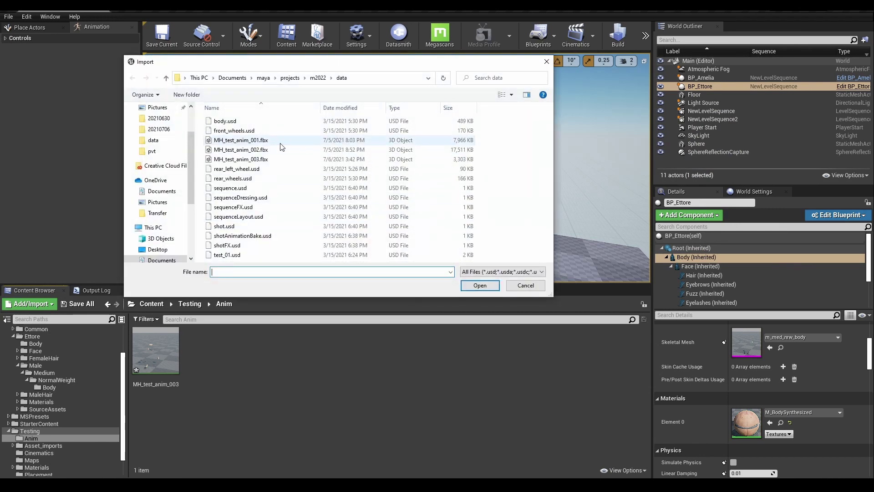
pyautogui.click(251, 160)
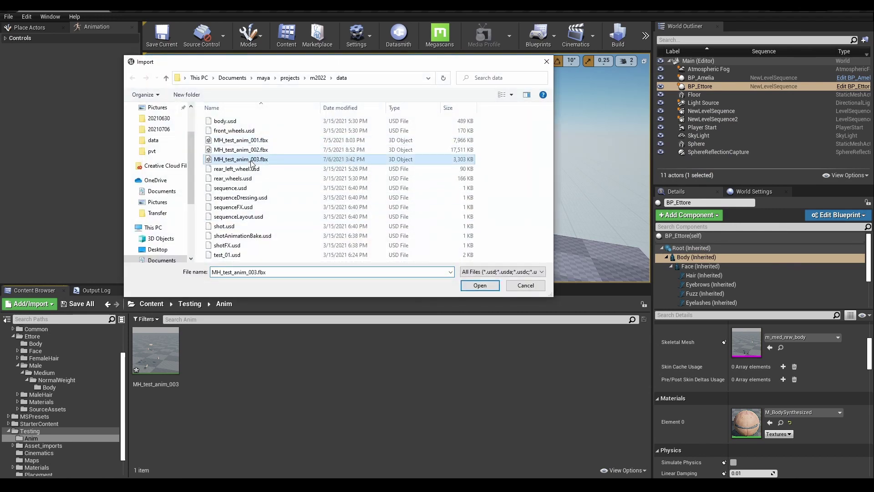
pyautogui.click(478, 286)
pyautogui.click(493, 134)
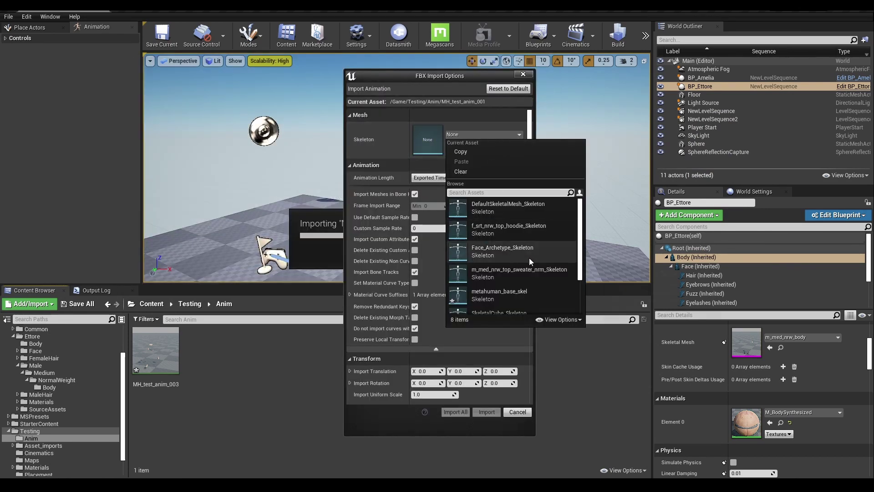
pyautogui.scroll(-2, 529, 258)
pyautogui.click(583, 103)
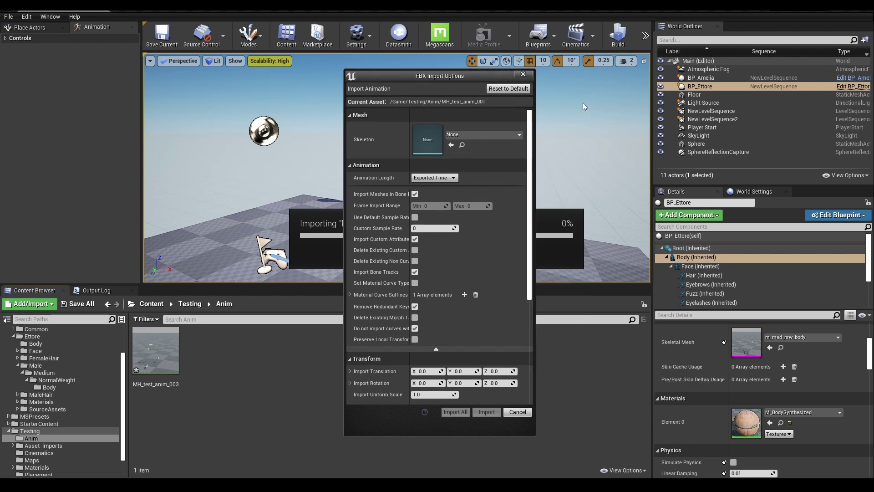
pyautogui.click(507, 413)
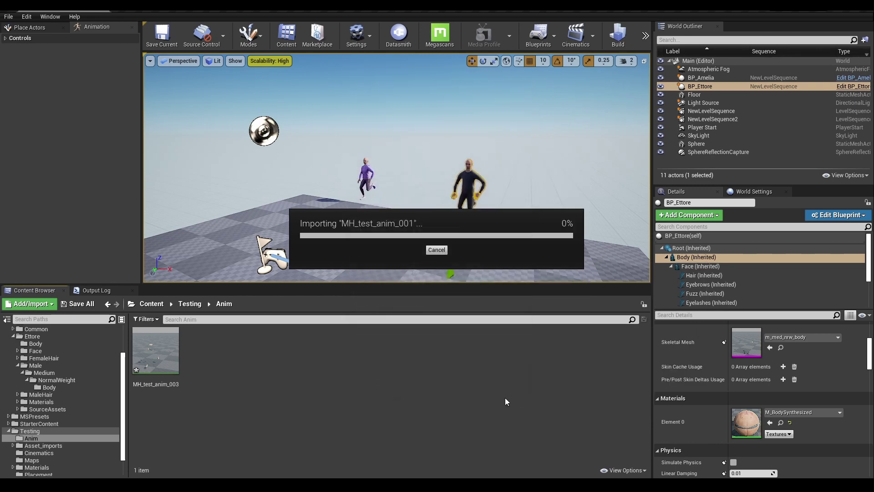